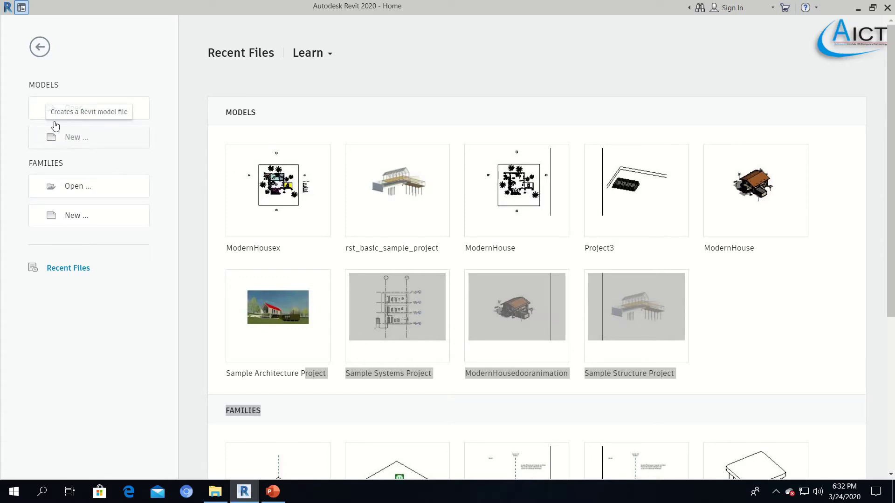
- Create a new project with no template file, using the Imperial system of measurement
{"action": "left_click", "coordinate": [78, 146]}
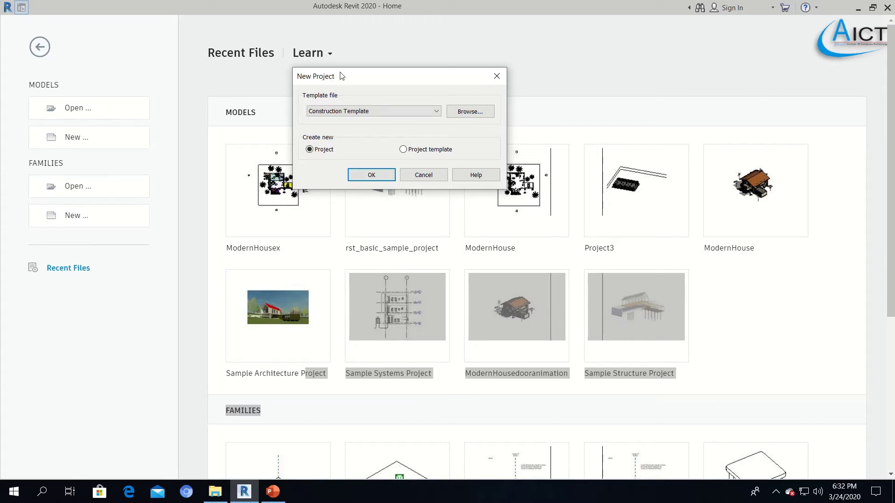
{"action": "left_click_drag", "start_coordinate": [358, 83], "coordinate": [390, 129]}
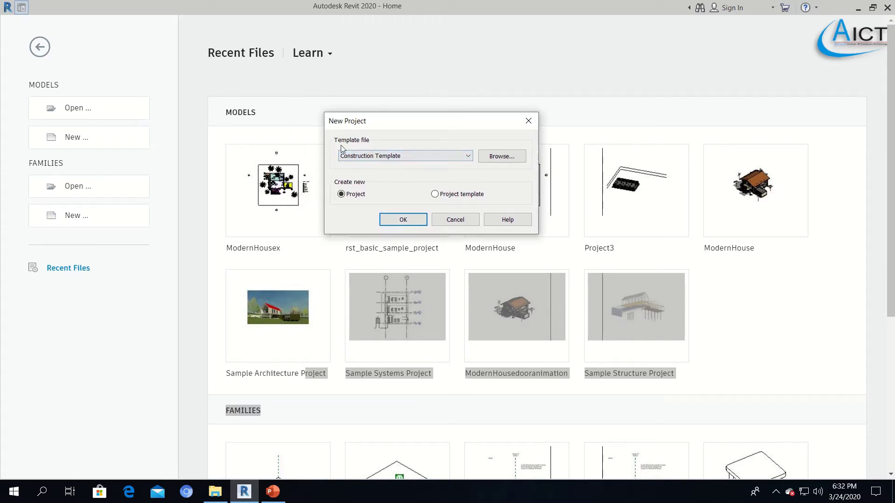
{"action": "left_click", "coordinate": [394, 156]}
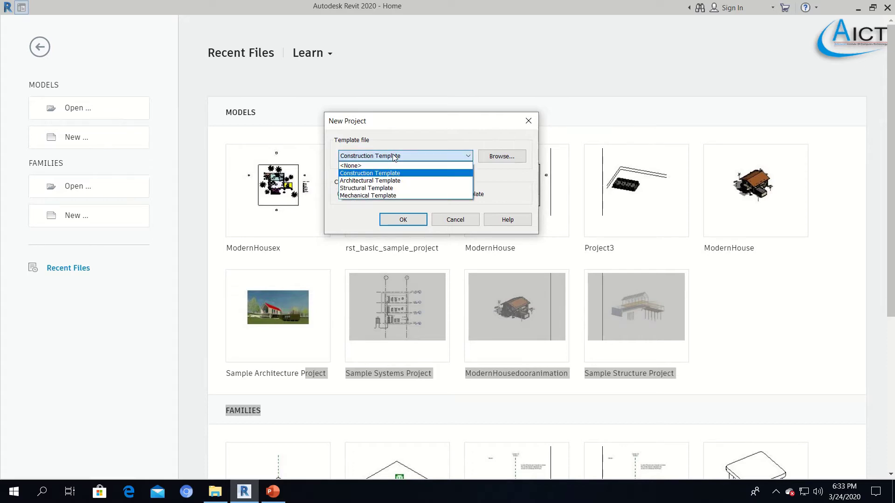
{"action": "left_click", "coordinate": [349, 166]}
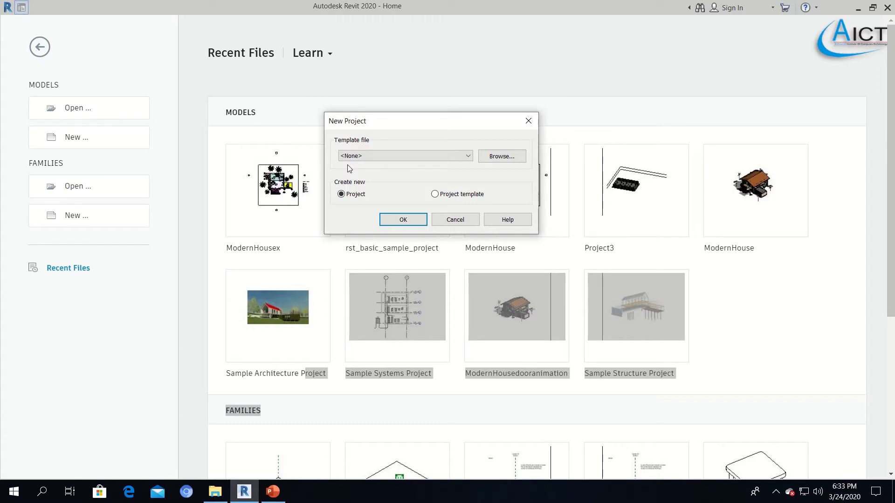
{"action": "left_click", "coordinate": [400, 220]}
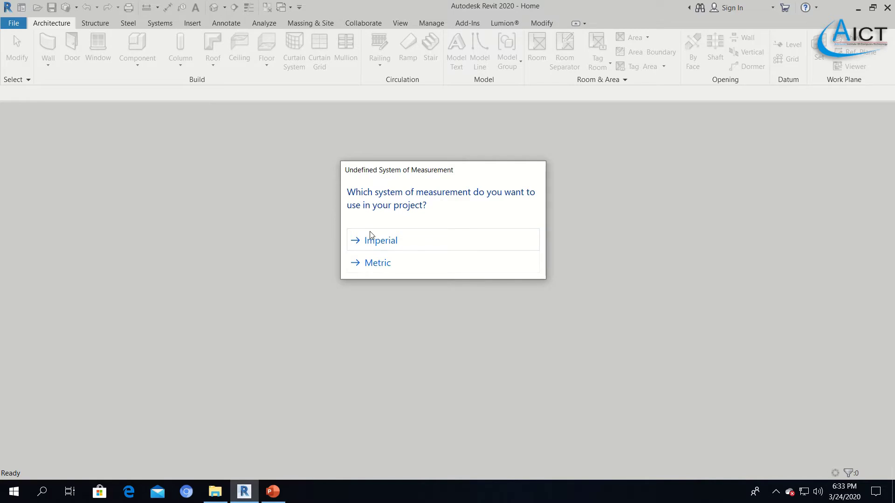
{"action": "left_click", "coordinate": [370, 246]}
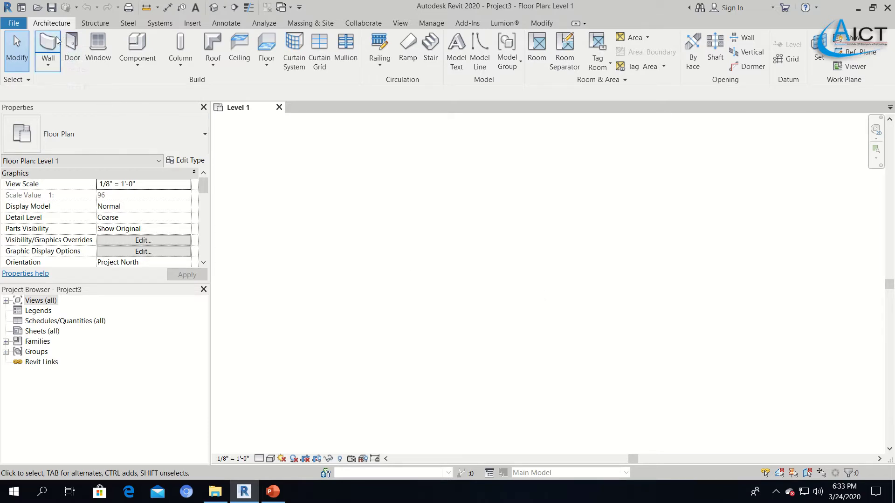
- Look through the Structure, Steel, Architecture, Systems and Modify tool sets, ending on the Architecture tools
{"action": "left_click", "coordinate": [103, 24]}
{"action": "left_click", "coordinate": [128, 25]}
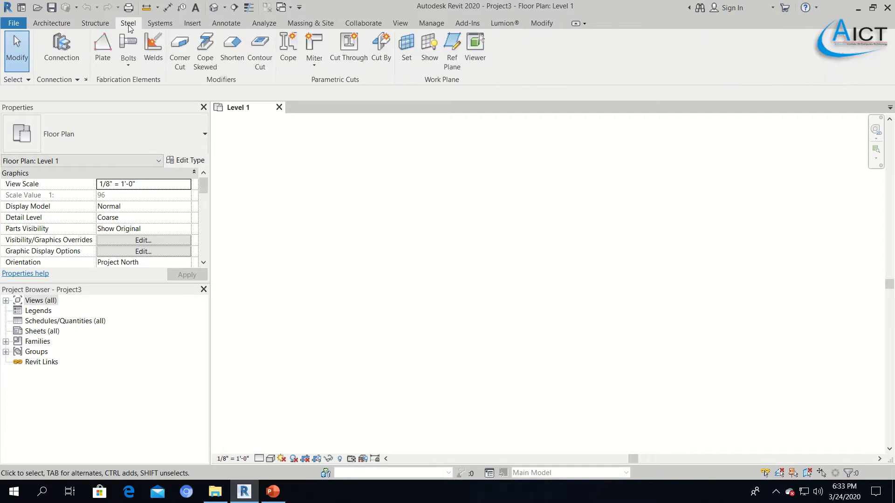
{"action": "left_click", "coordinate": [68, 26]}
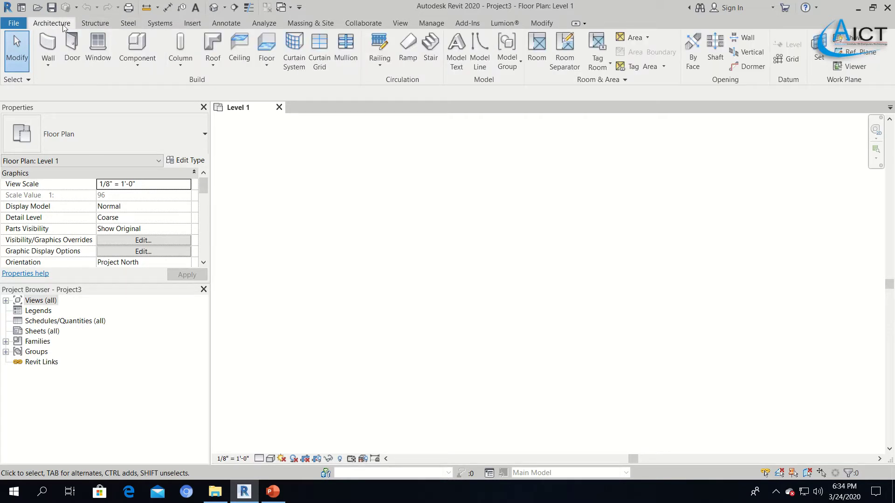
{"action": "left_click", "coordinate": [96, 24]}
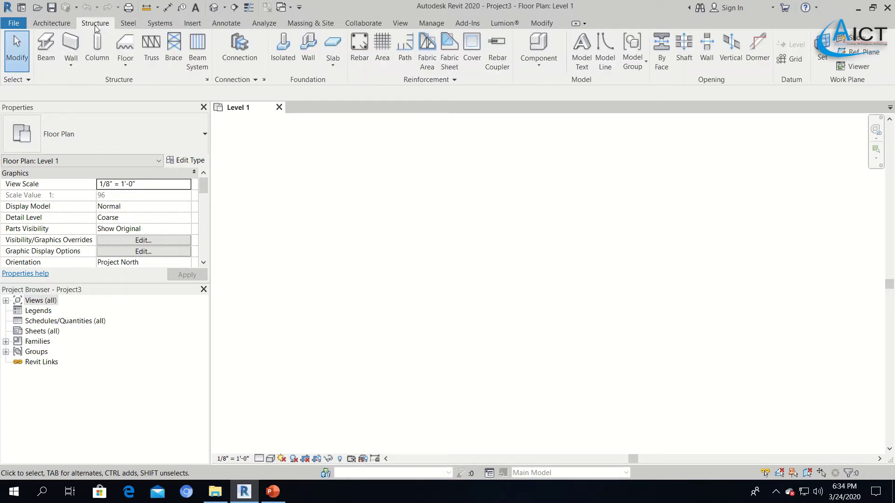
{"action": "left_click", "coordinate": [130, 25]}
{"action": "left_click", "coordinate": [164, 25]}
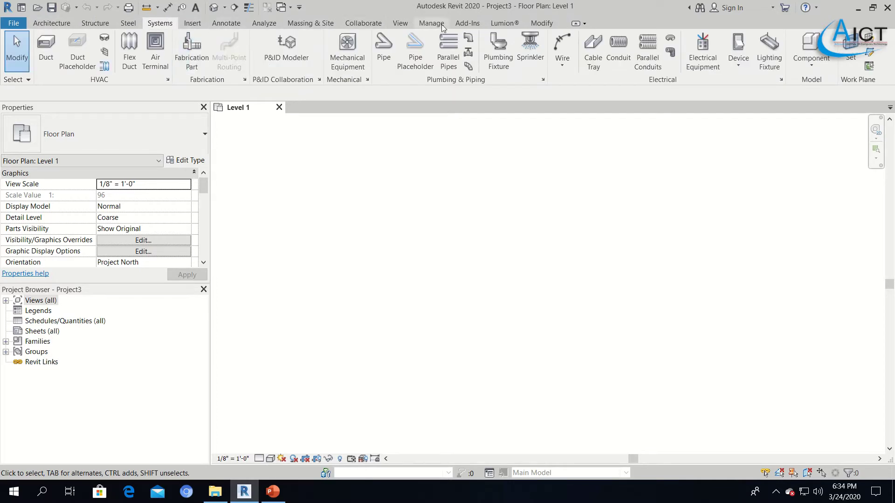
{"action": "left_click", "coordinate": [545, 23]}
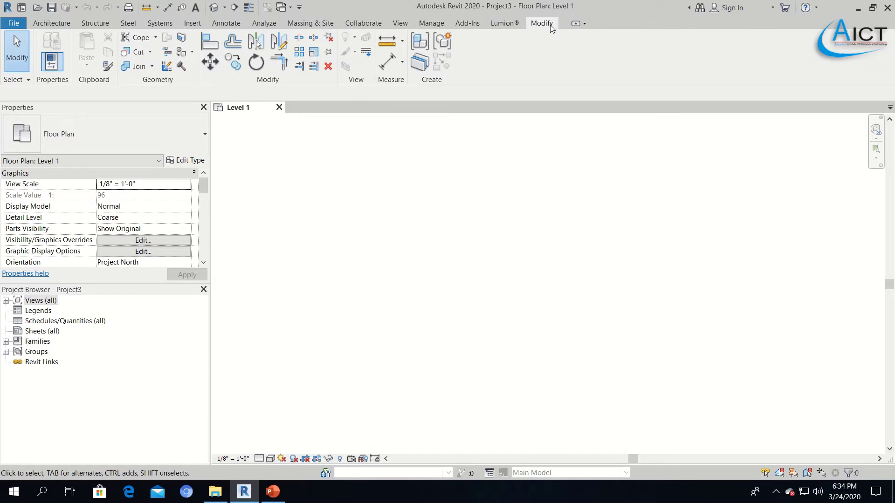
{"action": "left_click", "coordinate": [46, 25]}
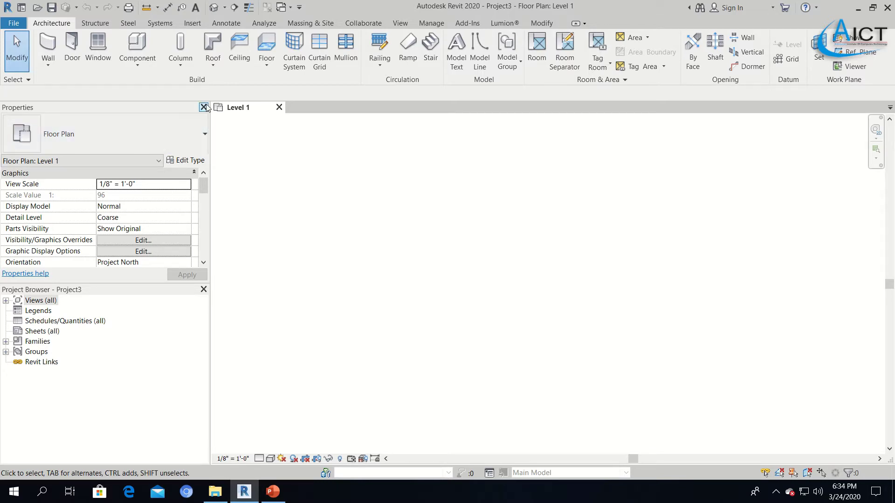
- Close the Project Browser and Properties palettes and display both of them again
{"action": "left_click", "coordinate": [203, 290]}
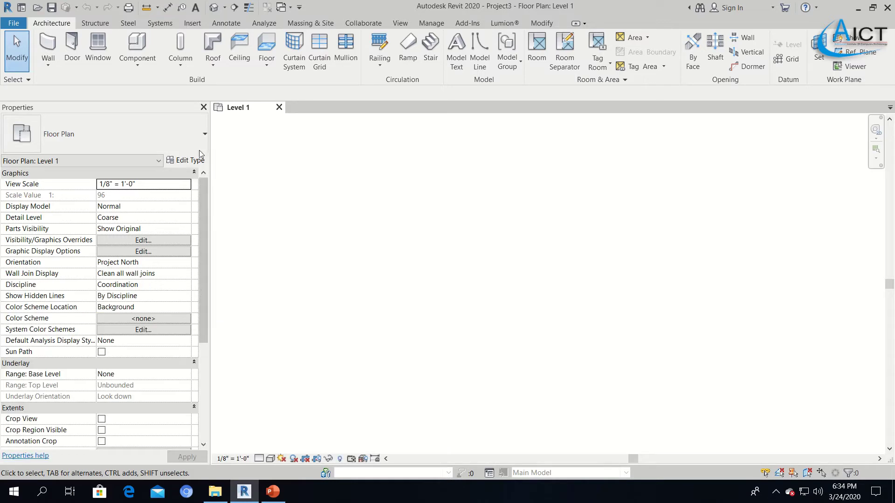
{"action": "left_click", "coordinate": [204, 108]}
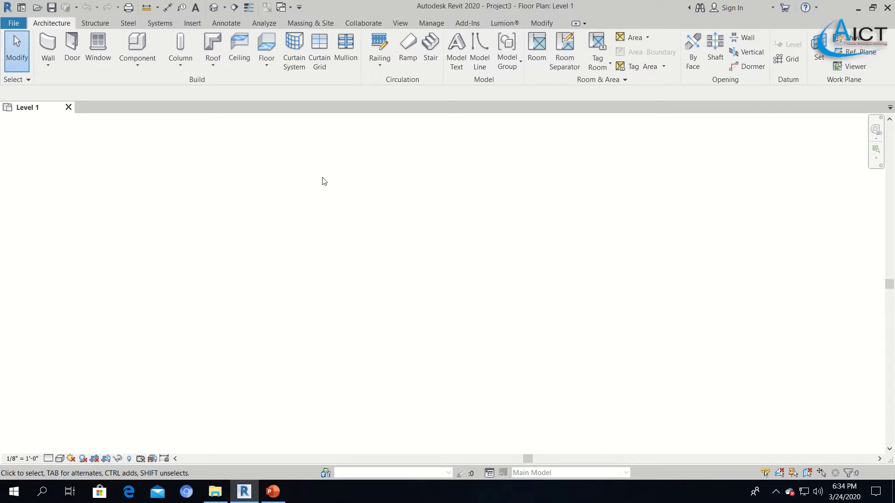
{"action": "left_click", "coordinate": [401, 23]}
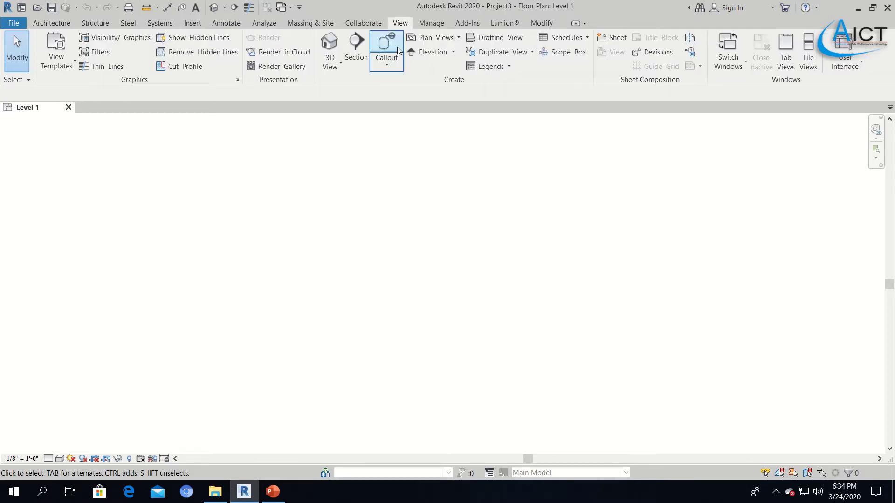
{"action": "left_click", "coordinate": [861, 68]}
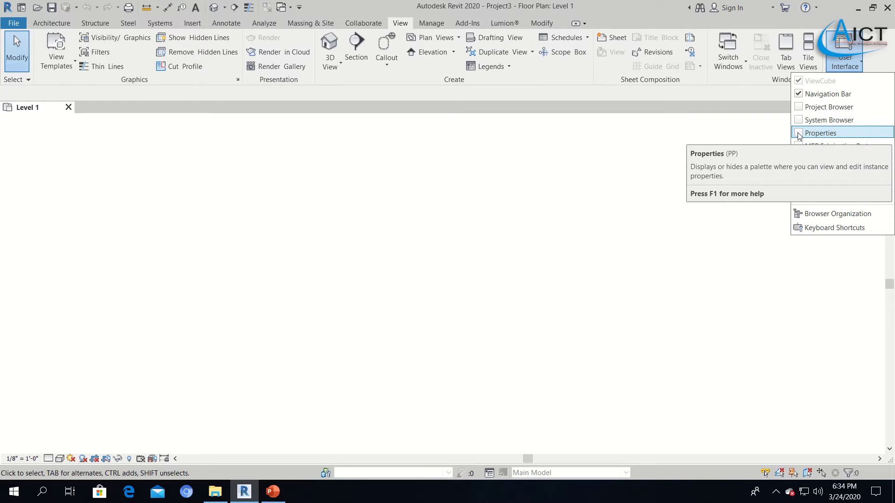
{"action": "left_click", "coordinate": [798, 134]}
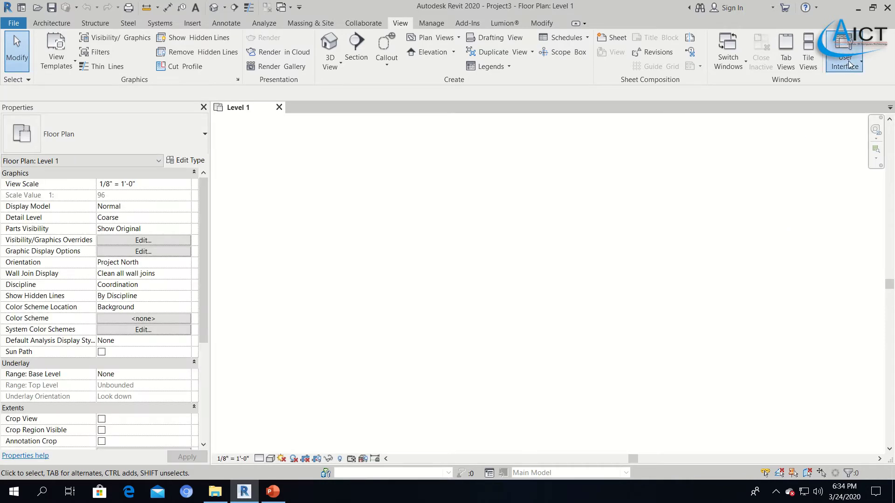
{"action": "left_click", "coordinate": [849, 64]}
{"action": "left_click", "coordinate": [809, 111]}
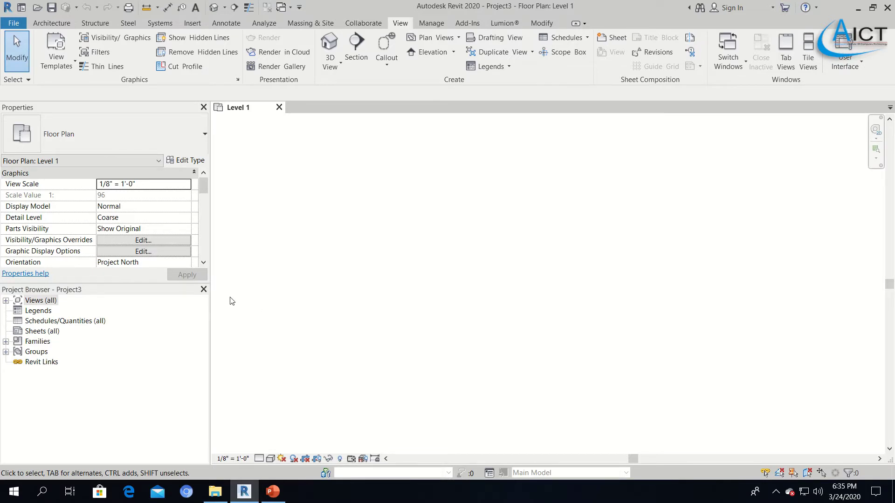
{"action": "left_click", "coordinate": [52, 23]}
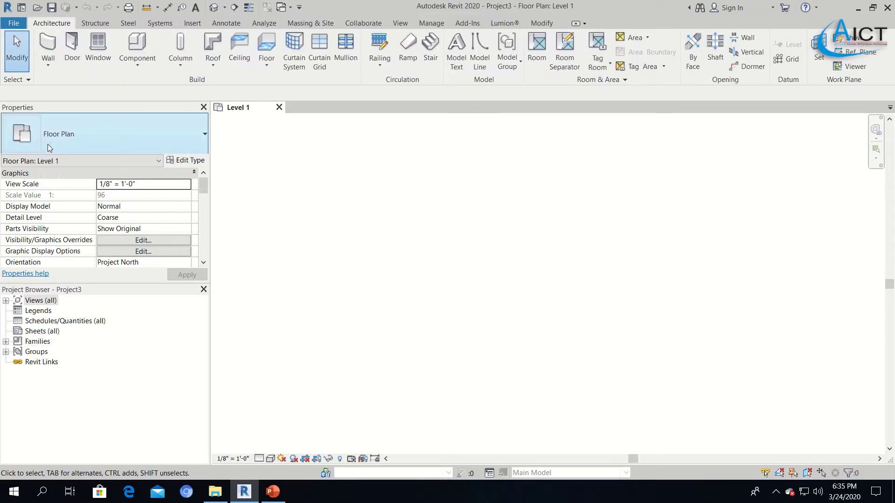
{"action": "left_click", "coordinate": [543, 24]}
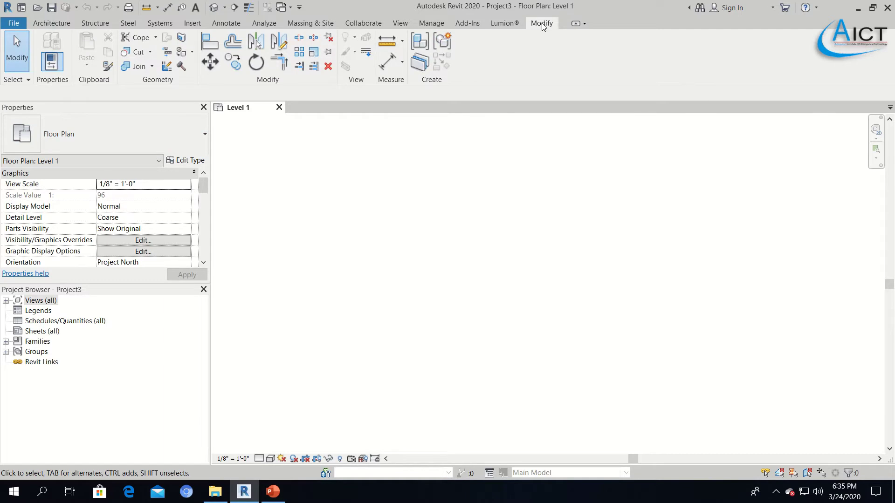
- Draw a chain of four straight walls along the top, right side, part of the bottom and a lower-left diagonal, leaving the left side open
{"action": "left_click", "coordinate": [49, 23]}
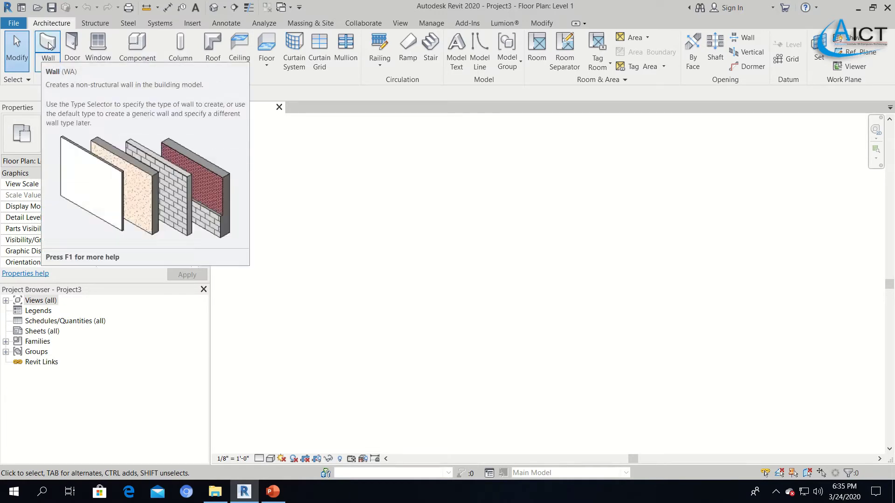
{"action": "left_click", "coordinate": [48, 46]}
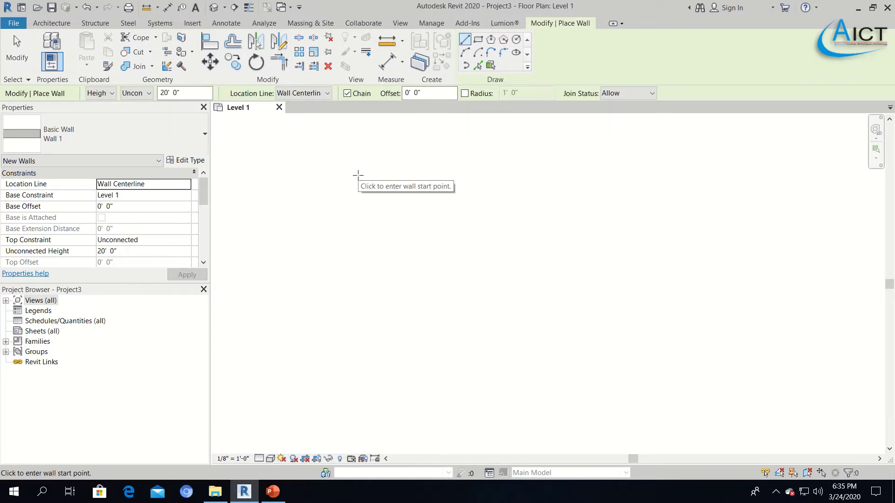
{"action": "left_click", "coordinate": [309, 167]}
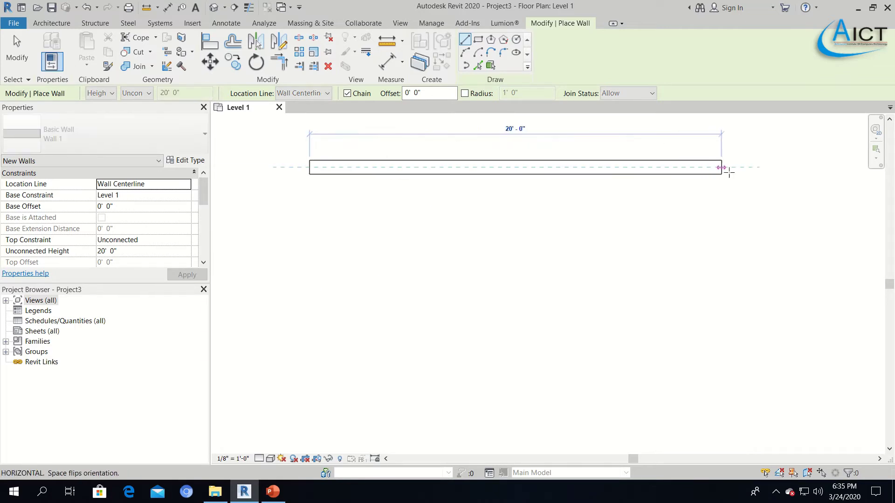
{"action": "left_click", "coordinate": [752, 167]}
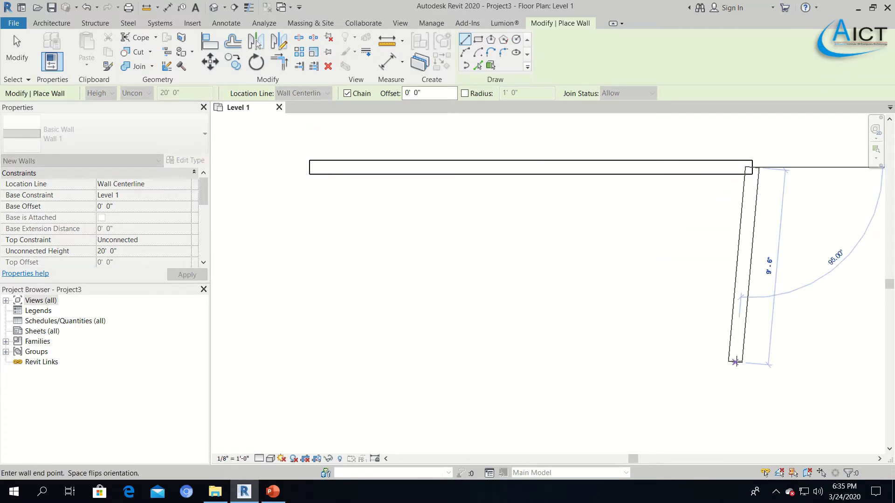
{"action": "left_click", "coordinate": [752, 403]}
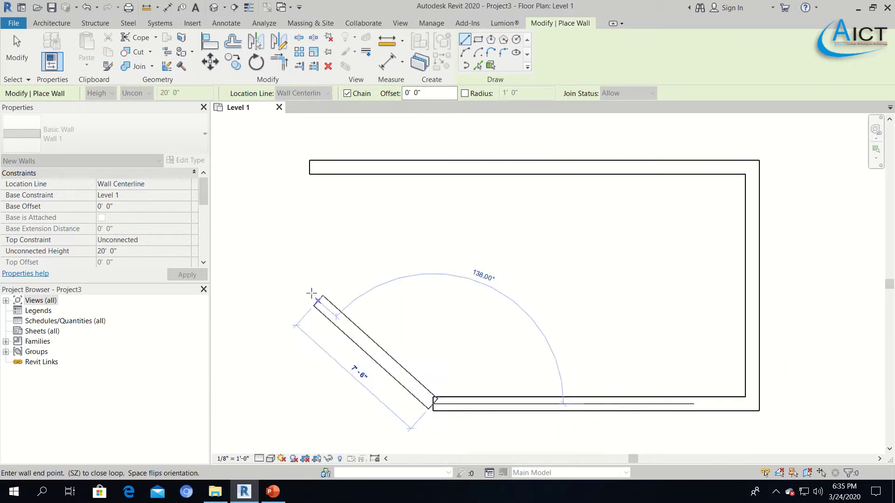
{"action": "left_click", "coordinate": [310, 280]}
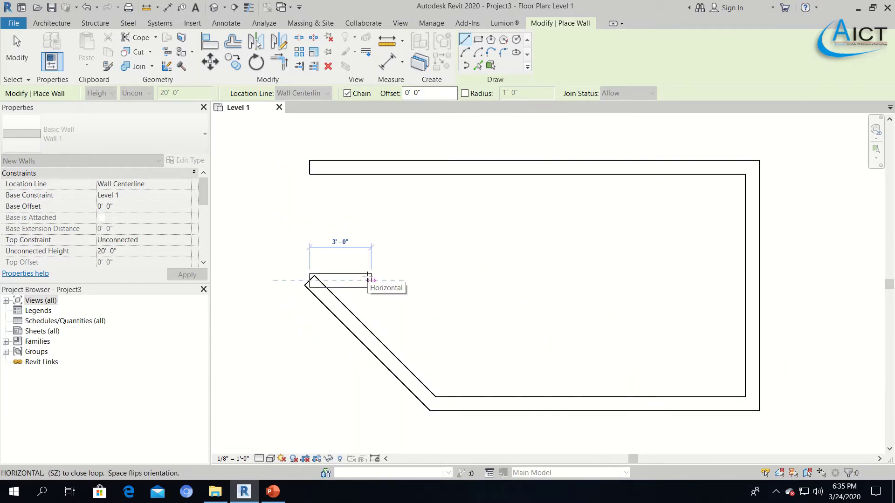
{"action": "key", "text": "Escape"}
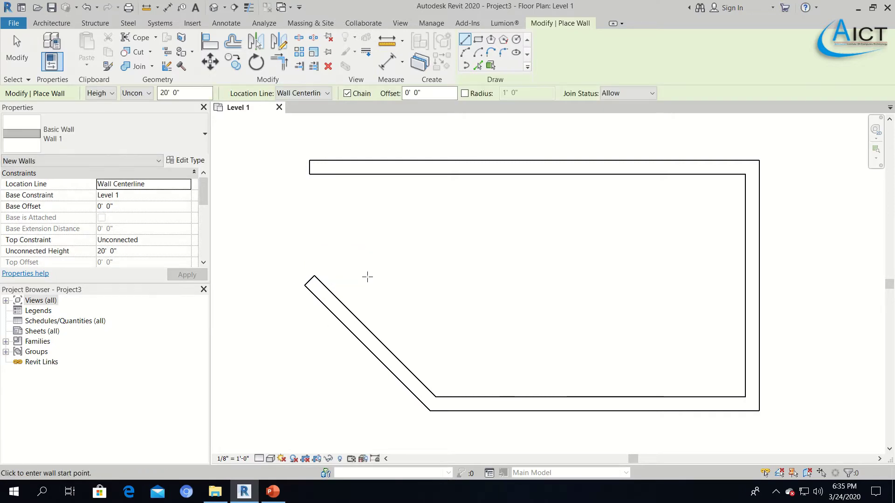
- Draw a rectangular wall loop about 19 ft high in plan around the existing open wall chain
{"action": "scroll", "coordinate": [501, 208], "scroll_direction": "down", "scroll_amount": 3}
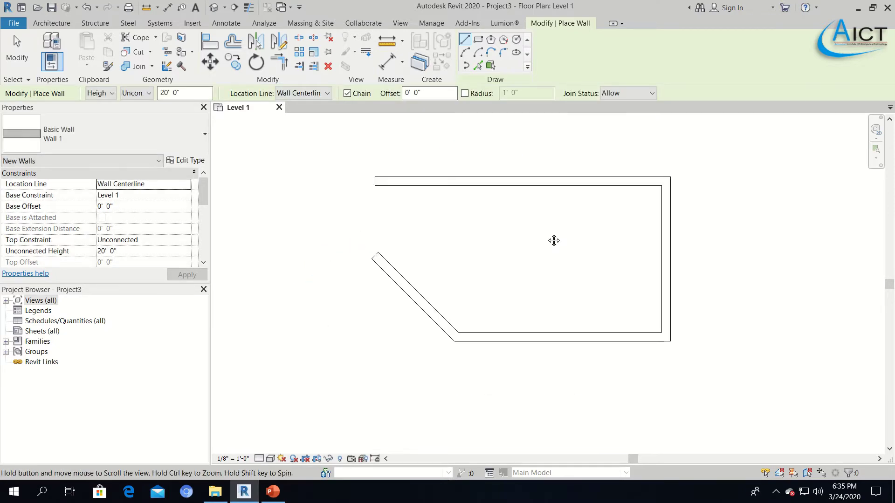
{"action": "middle_click_drag", "start_coordinate": [553, 239], "coordinate": [481, 187]}
{"action": "left_click", "coordinate": [478, 40]}
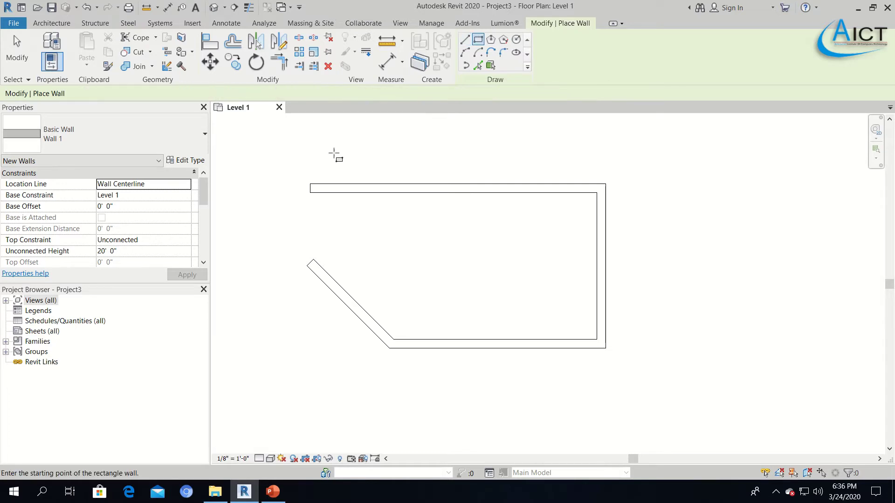
{"action": "left_click", "coordinate": [263, 150]}
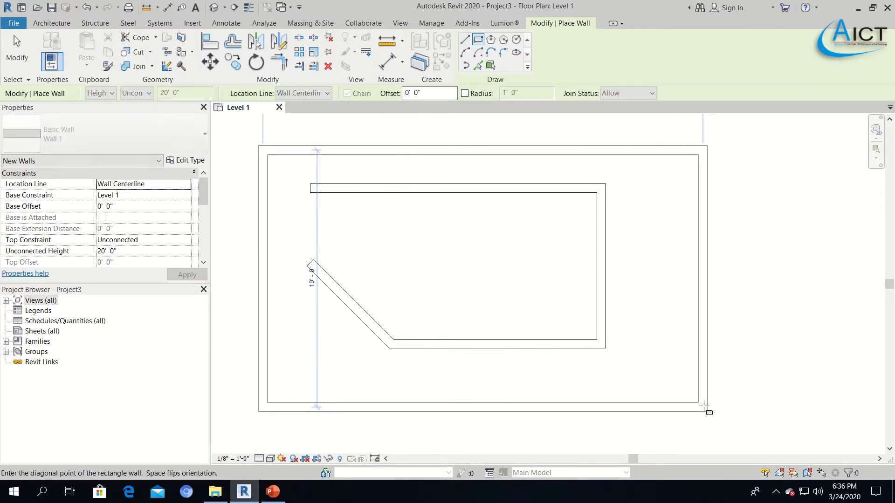
{"action": "left_click", "coordinate": [707, 410]}
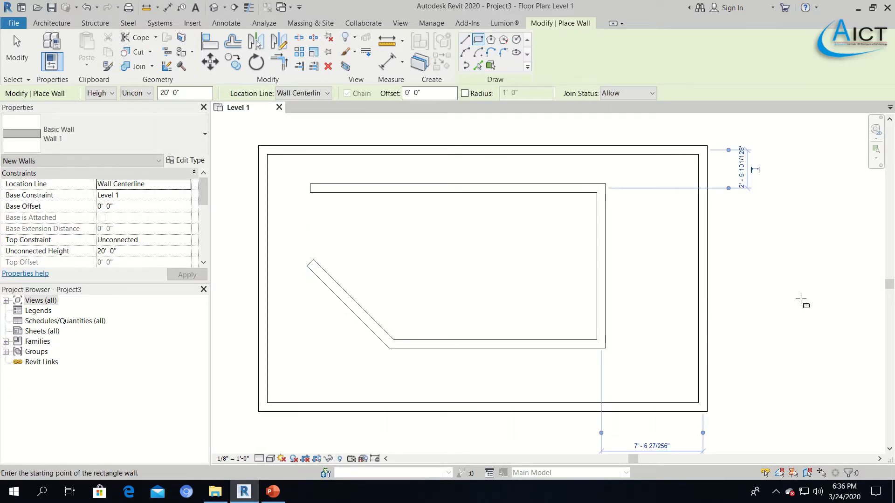
- Draw a closed six-sided polygon wall in the empty area to the right of the rectangular walls
{"action": "middle_click_drag", "start_coordinate": [799, 300], "coordinate": [503, 301]}
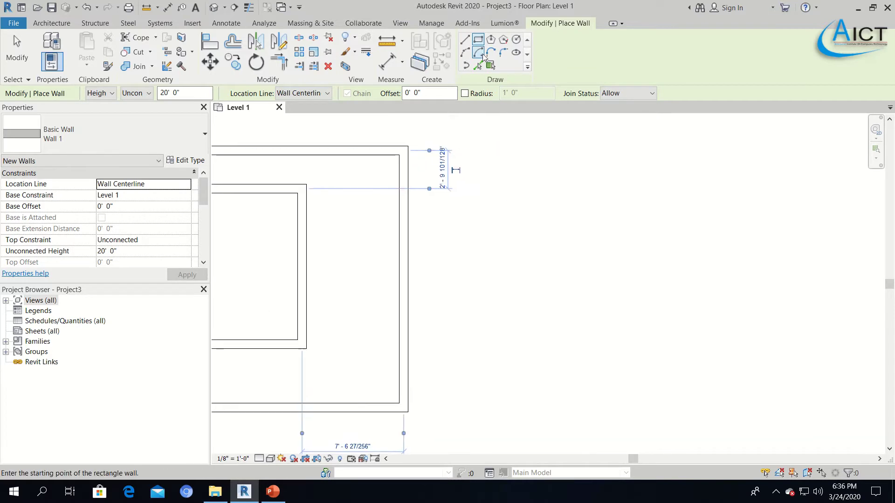
{"action": "left_click", "coordinate": [490, 40]}
{"action": "left_click", "coordinate": [503, 242]}
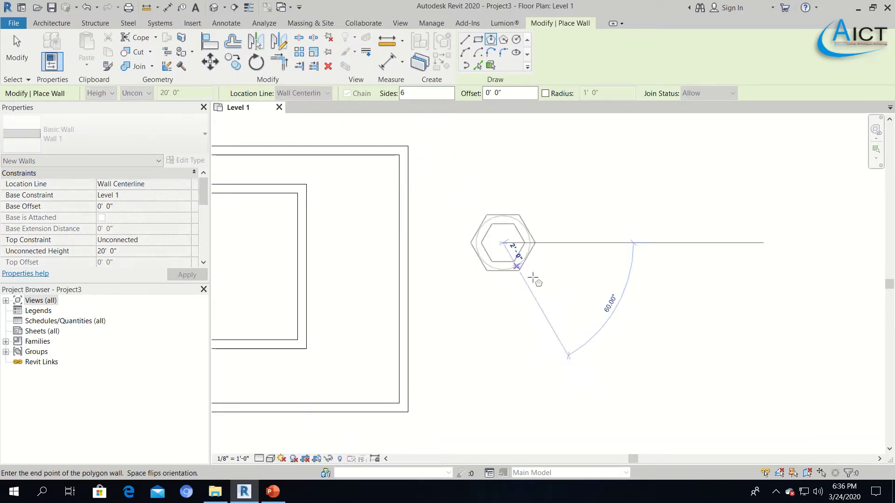
{"action": "left_click", "coordinate": [564, 305]}
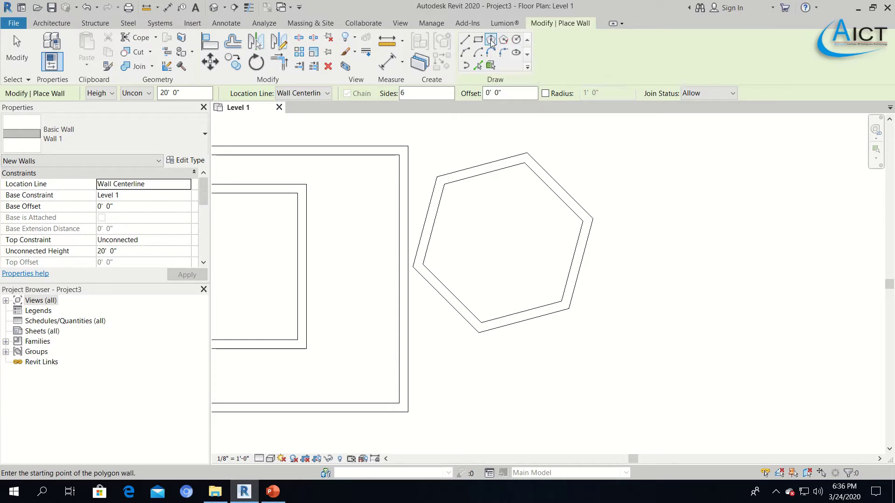
- Draw a smaller six-sided polygon wall beside the existing hexagon and a larger three-sided polygon wall below it
{"action": "left_click", "coordinate": [663, 189]}
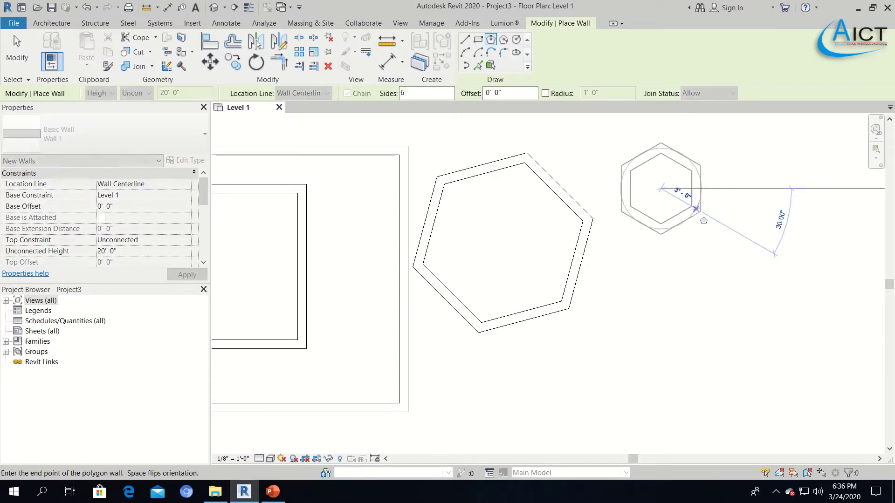
{"action": "left_click", "coordinate": [685, 261]}
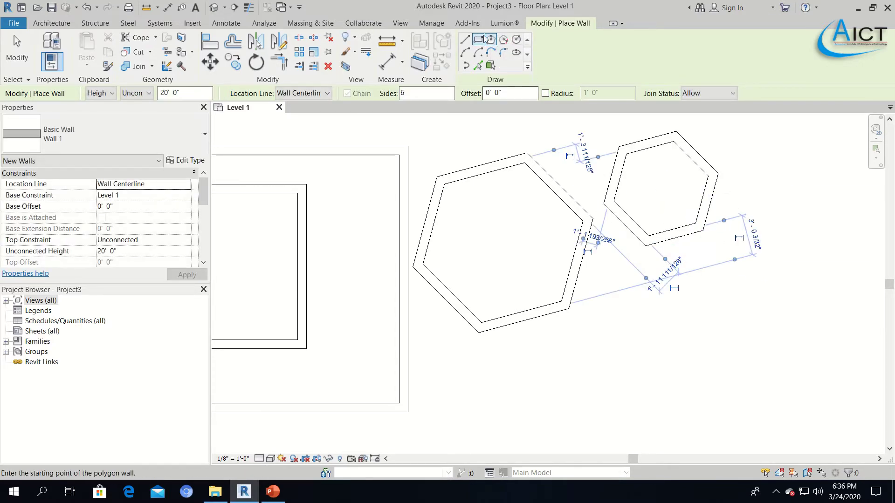
{"action": "left_click", "coordinate": [492, 40]}
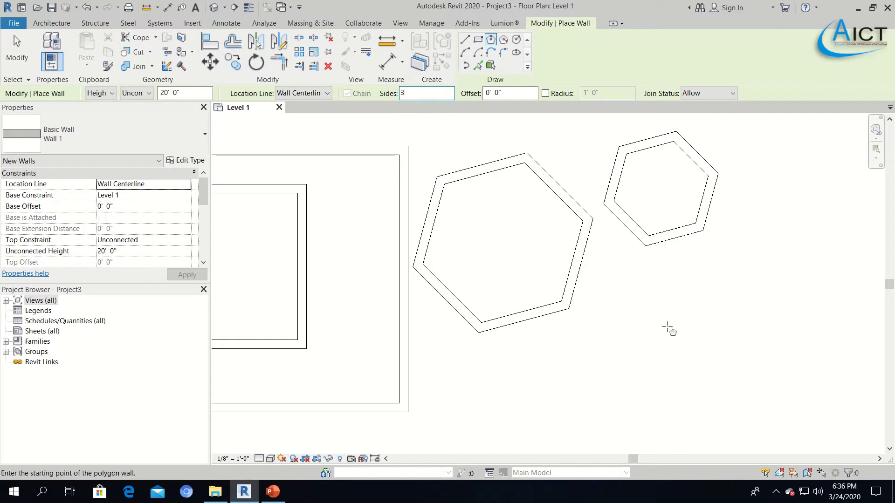
{"action": "left_click", "coordinate": [711, 345]}
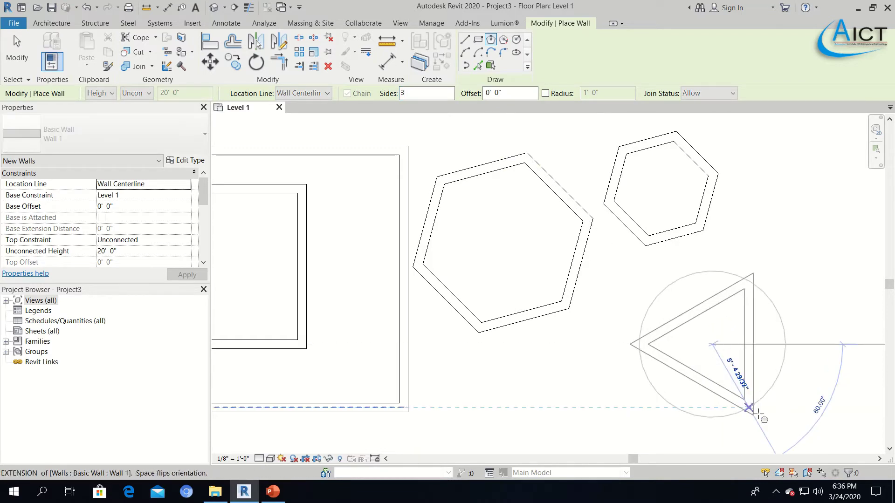
{"action": "left_click", "coordinate": [772, 433]}
{"action": "middle_click_drag", "start_coordinate": [805, 316], "coordinate": [482, 323]}
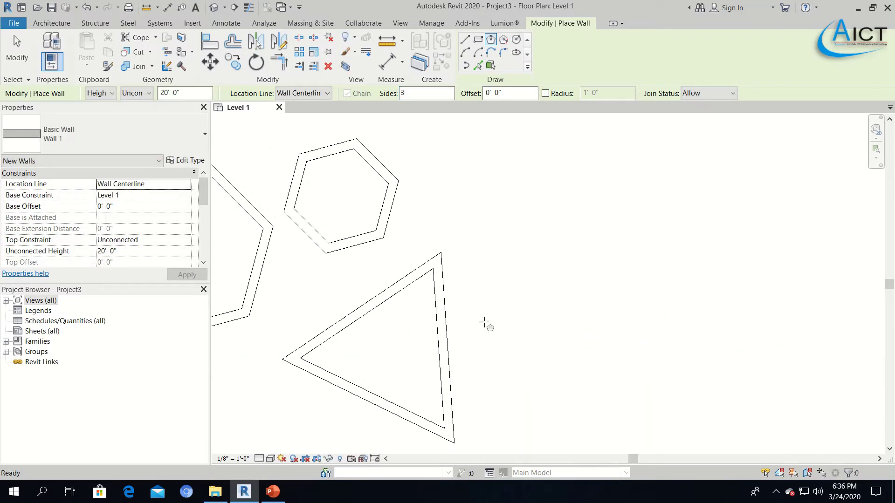
- Draw a circular wall with a radius of about 7' 6" in the empty area to the right of the triangle
{"action": "left_click", "coordinate": [515, 40]}
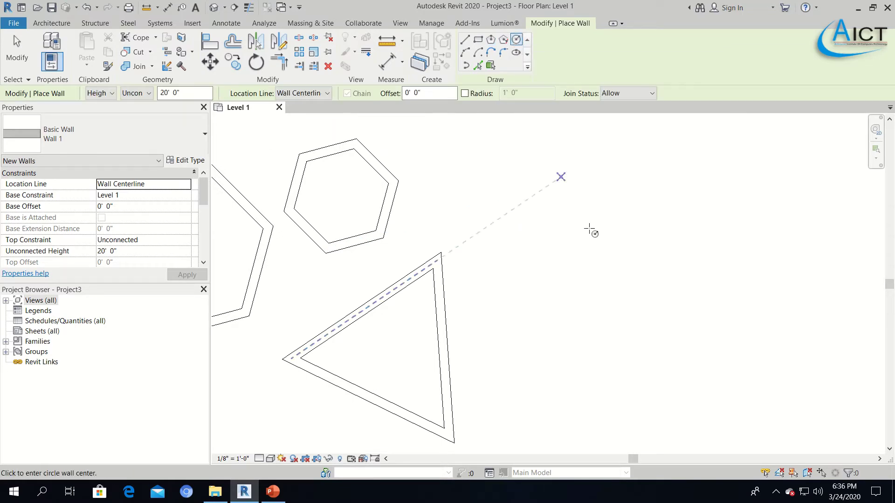
{"action": "left_click", "coordinate": [630, 260]}
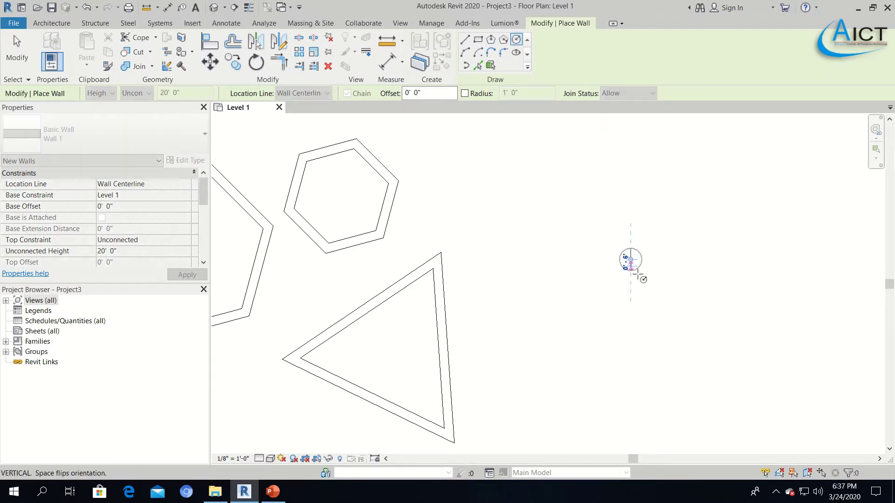
{"action": "left_click", "coordinate": [702, 332]}
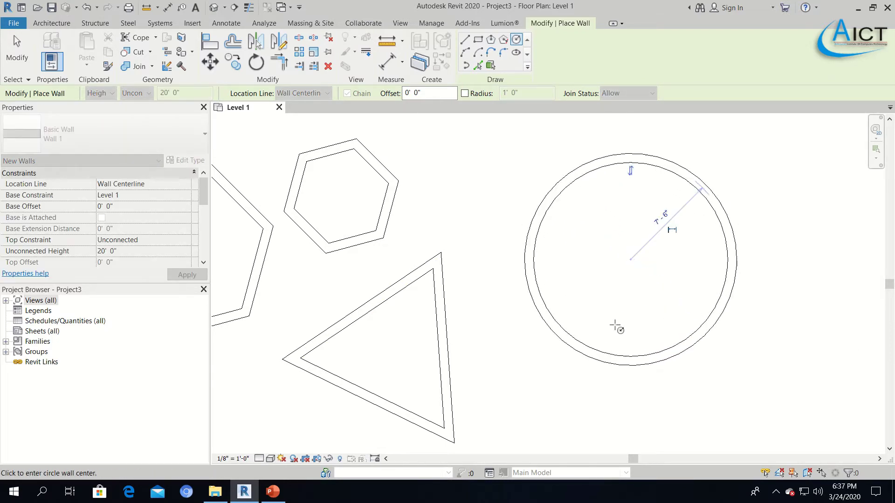
- Select all the practice walls in the Level 1 plan and delete them
{"action": "scroll", "coordinate": [617, 325], "scroll_direction": "down", "scroll_amount": 5}
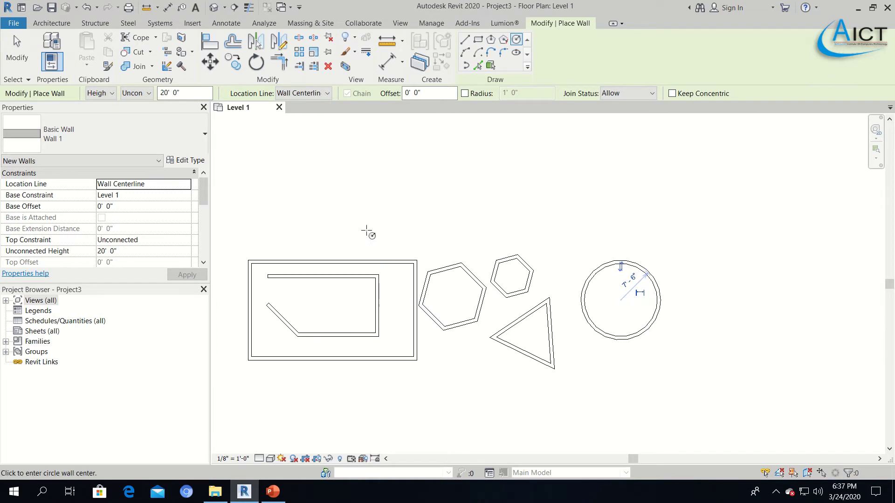
{"action": "middle_click_drag", "start_coordinate": [365, 231], "coordinate": [463, 162]}
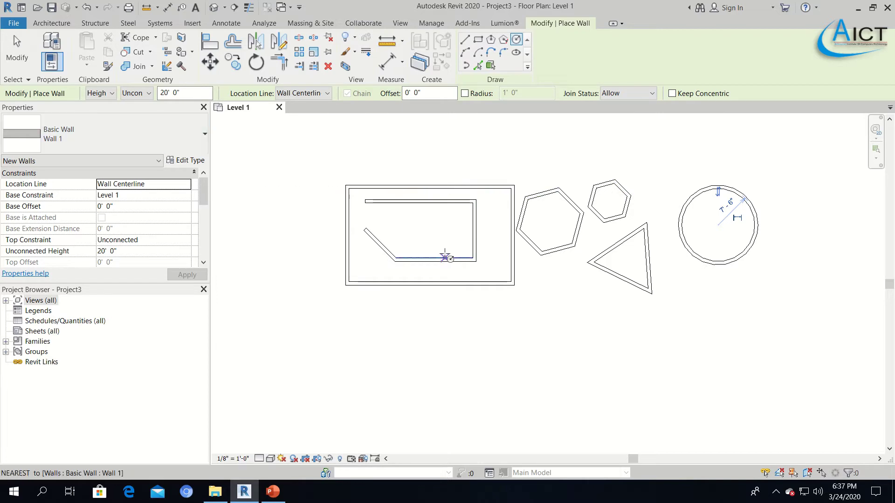
{"action": "left_click", "coordinate": [17, 50]}
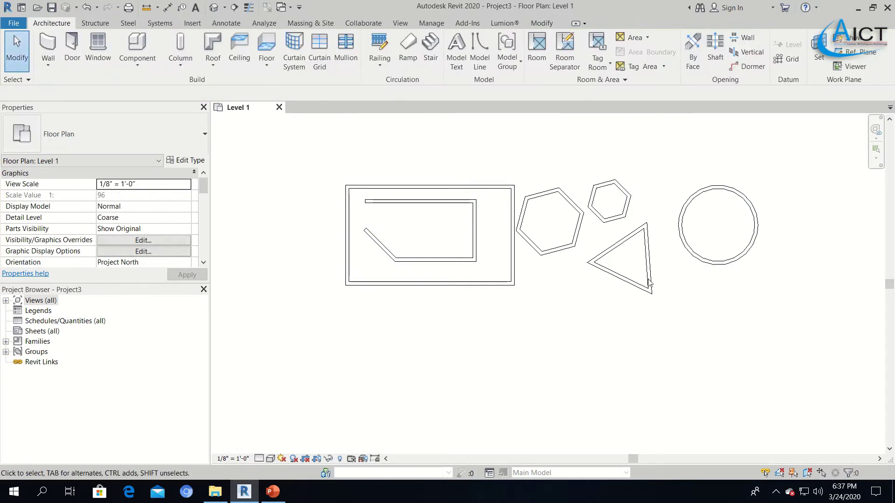
{"action": "left_click_drag", "start_coordinate": [782, 160], "coordinate": [320, 321]}
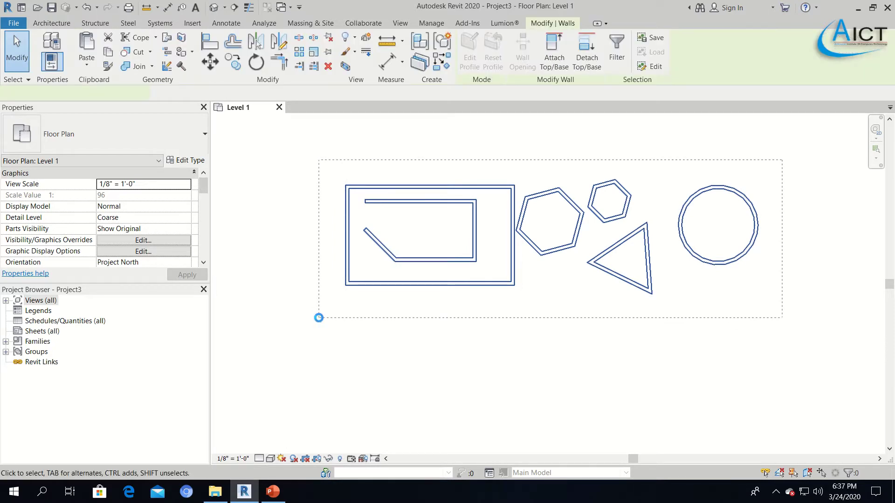
{"action": "key", "text": "Delete"}
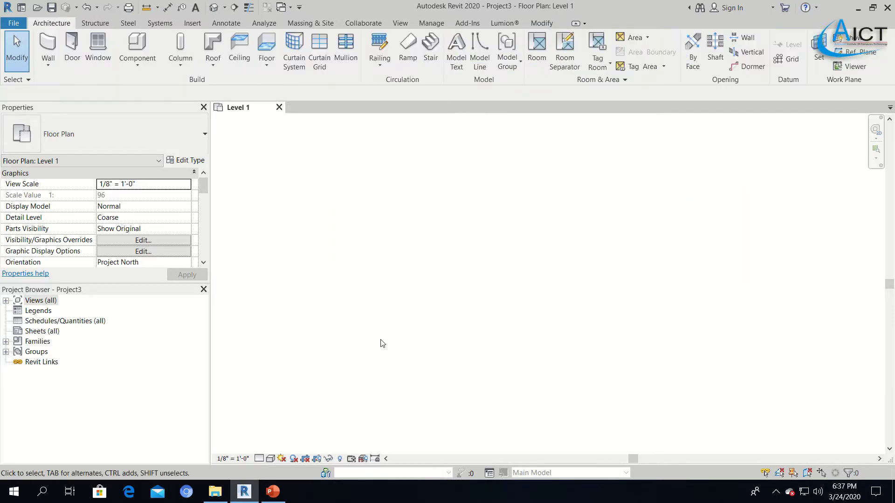
- Draw two separate horizontal walls, an upper one about 54' 6" long and a lower one about 57' long
{"action": "left_click", "coordinate": [58, 50]}
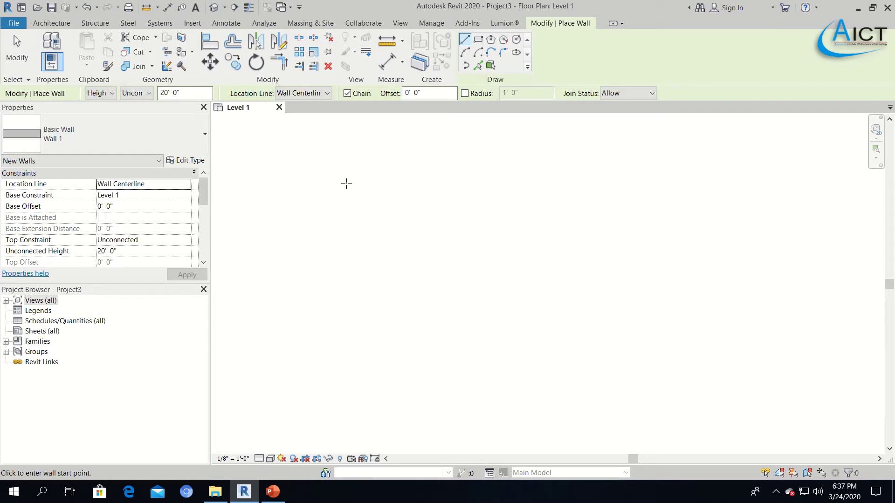
{"action": "left_click", "coordinate": [346, 183]}
{"action": "left_click", "coordinate": [624, 184]}
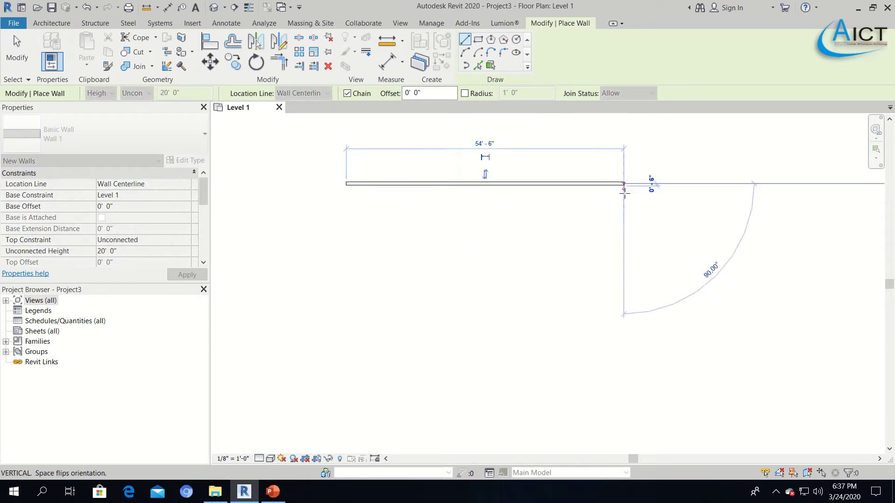
{"action": "key", "text": "Escape"}
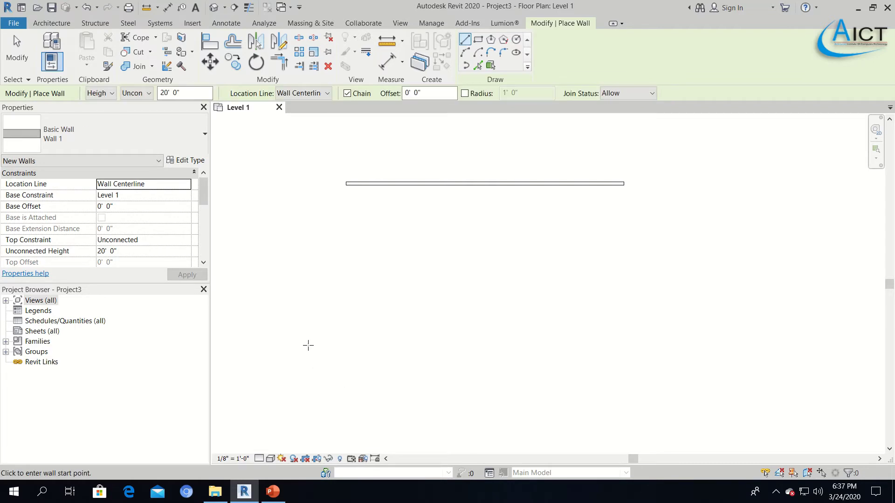
{"action": "left_click", "coordinate": [307, 345]}
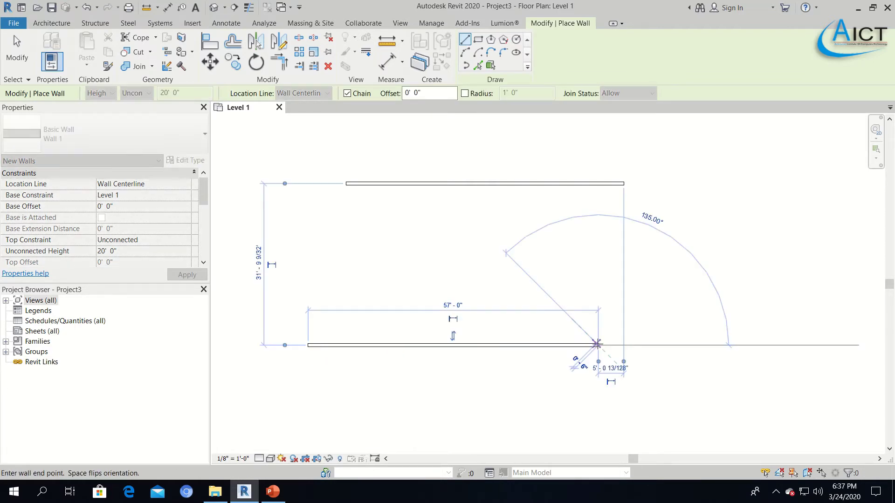
{"action": "left_click", "coordinate": [597, 344]}
{"action": "key", "text": "Escape"}
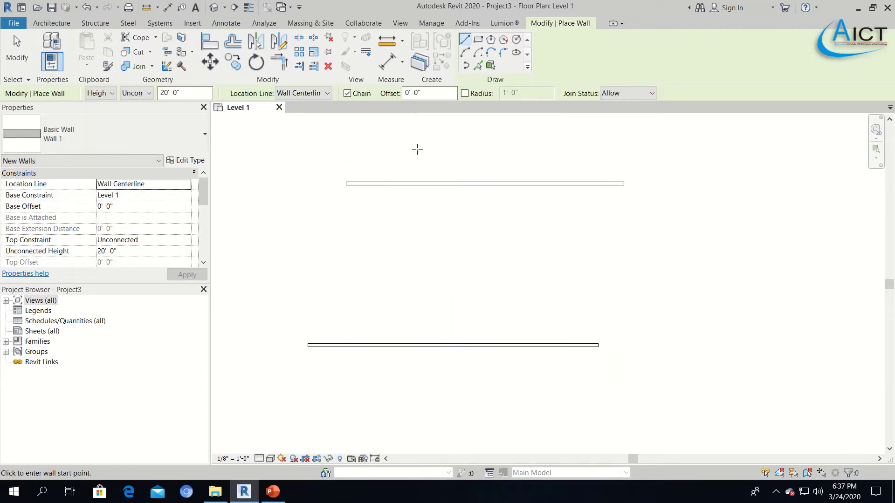
- Join the left ends of the two walls with an outward-bulging Start-End-Radius arc wall of about 16' 9" radius
{"action": "left_click", "coordinate": [465, 52]}
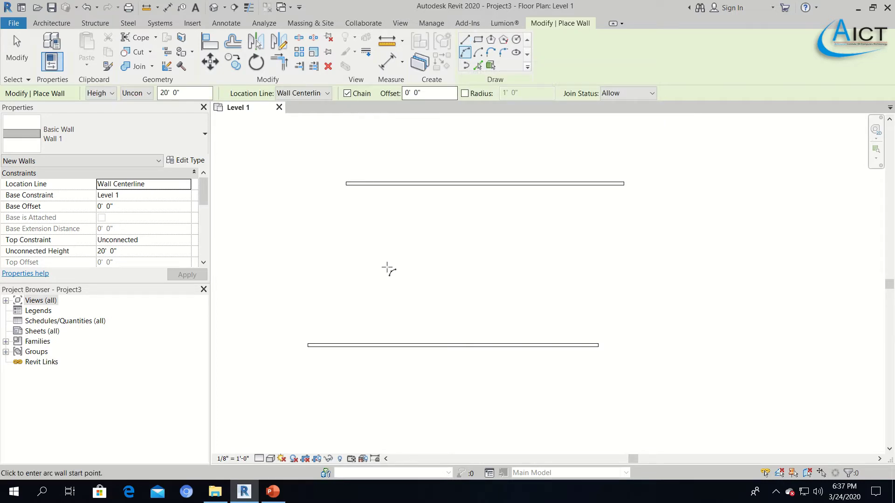
{"action": "middle_click_drag", "start_coordinate": [390, 268], "coordinate": [470, 277]}
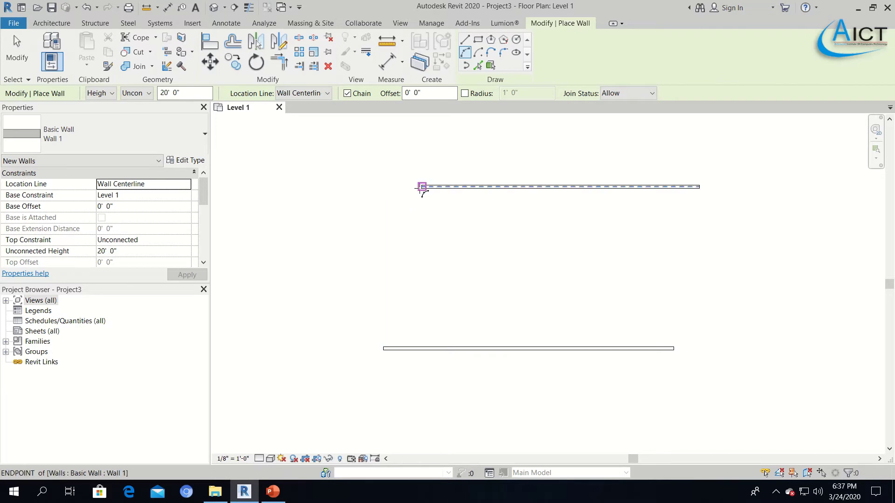
{"action": "left_click", "coordinate": [422, 187]}
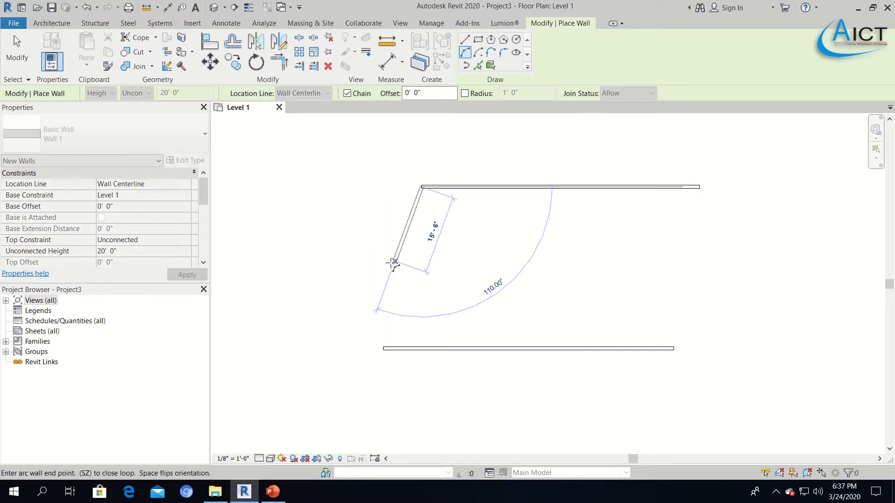
{"action": "left_click", "coordinate": [384, 348]}
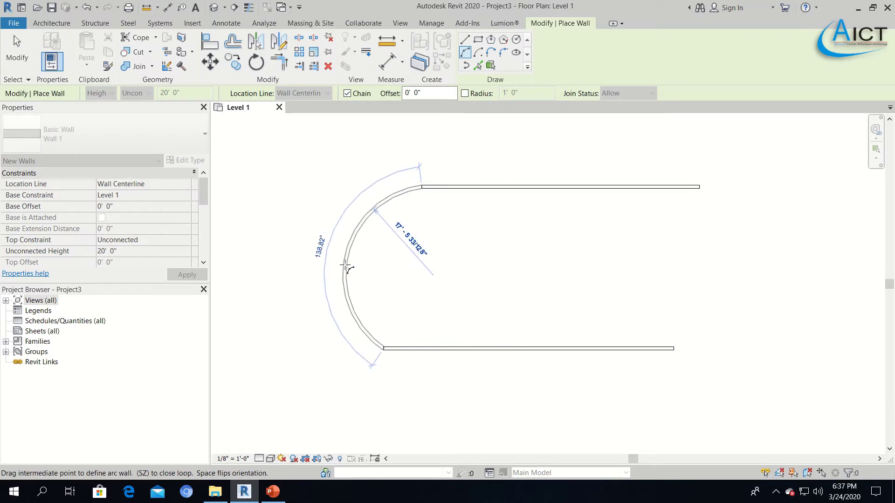
{"action": "left_click", "coordinate": [344, 266]}
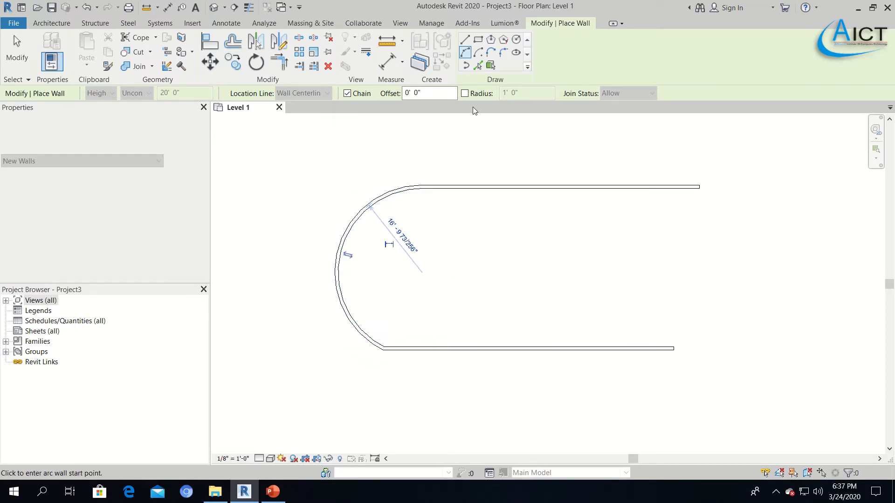
- Join the right ends of the two walls with an inward-curving arc wall of about 20' 1" radius
{"action": "left_click", "coordinate": [464, 53]}
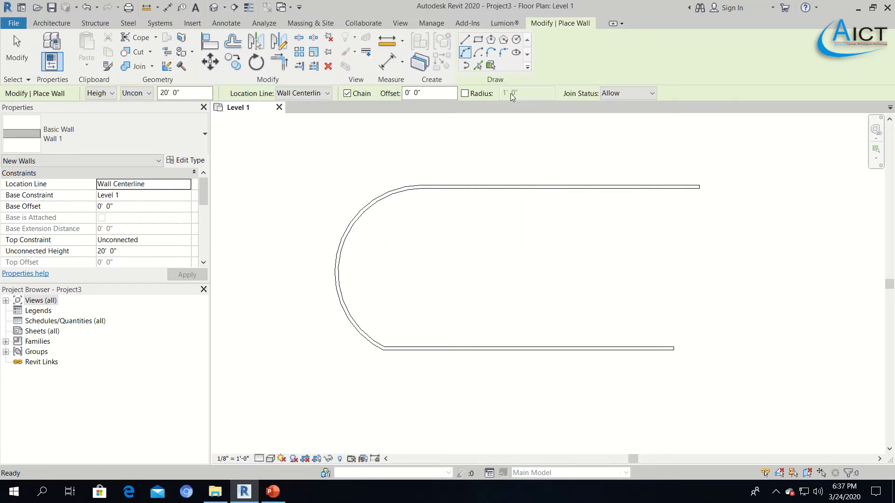
{"action": "left_click", "coordinate": [699, 186]}
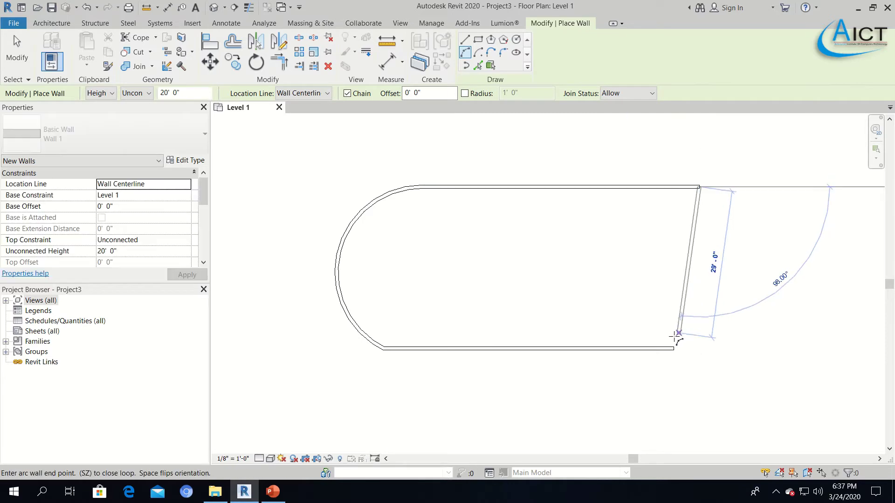
{"action": "left_click", "coordinate": [673, 348]}
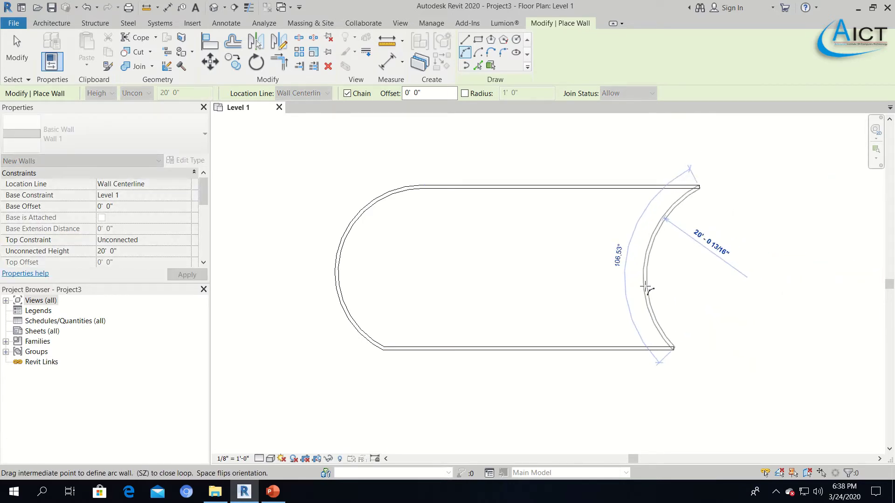
{"action": "left_click", "coordinate": [646, 291]}
{"action": "middle_click_drag", "start_coordinate": [722, 310], "coordinate": [637, 334]}
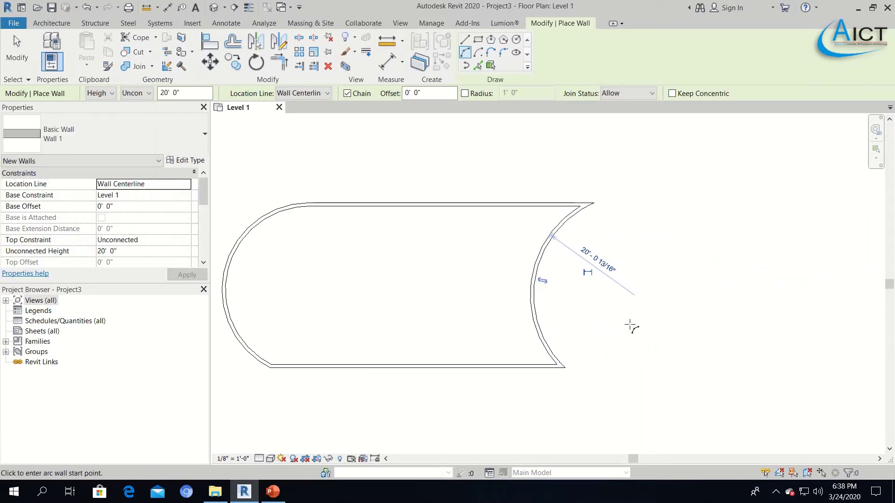
- Undo both arc walls so only the two straight walls are left
{"action": "key", "text": "Escape"}
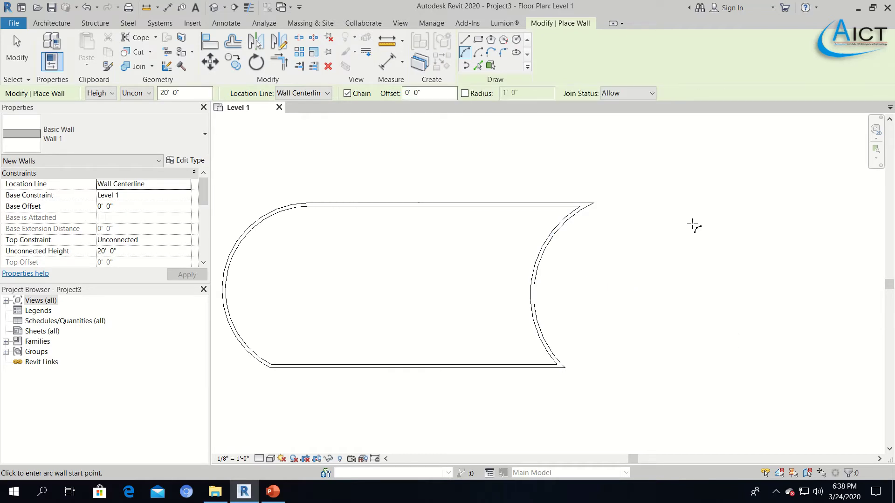
{"action": "key", "text": "ctrl+z"}
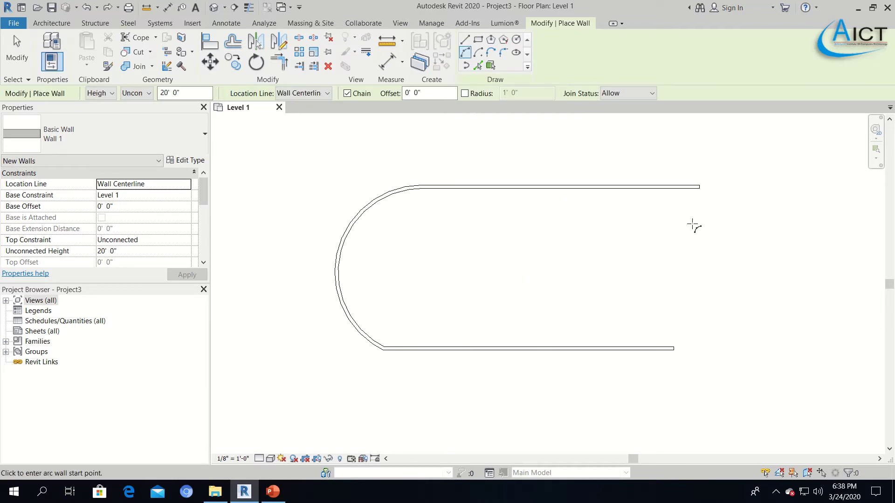
{"action": "key", "text": "ctrl+z"}
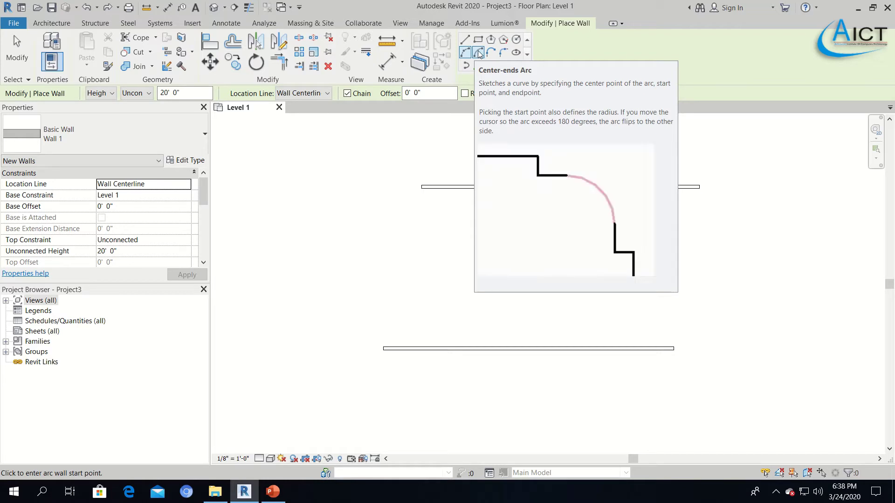
- Draw a Center-ends Arc wall of about 24' 8" radius and 138° starting at the upper wall's left end
{"action": "left_click", "coordinate": [478, 54]}
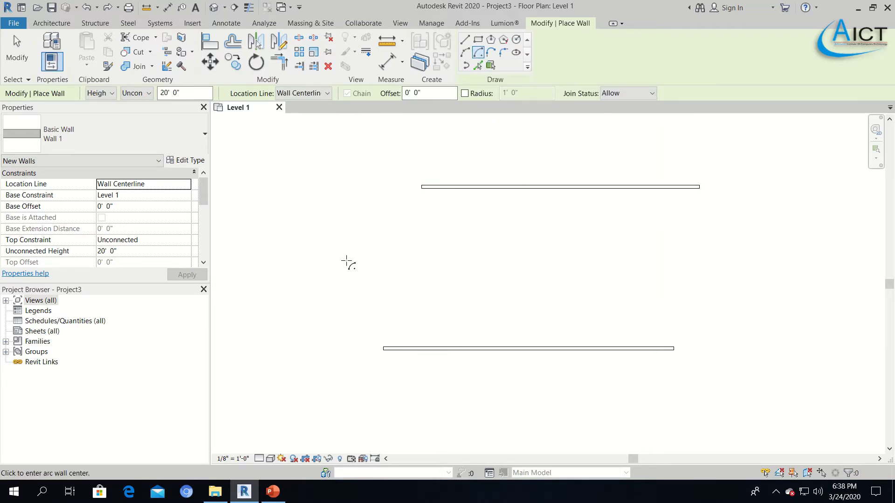
{"action": "left_click", "coordinate": [340, 282]}
{"action": "left_click", "coordinate": [422, 187]}
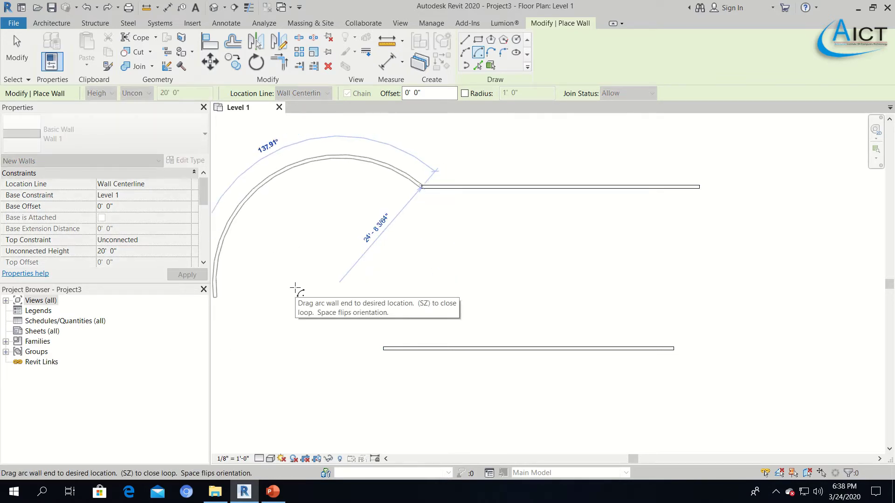
{"action": "left_click", "coordinate": [295, 288]}
{"action": "key", "text": "Escape"}
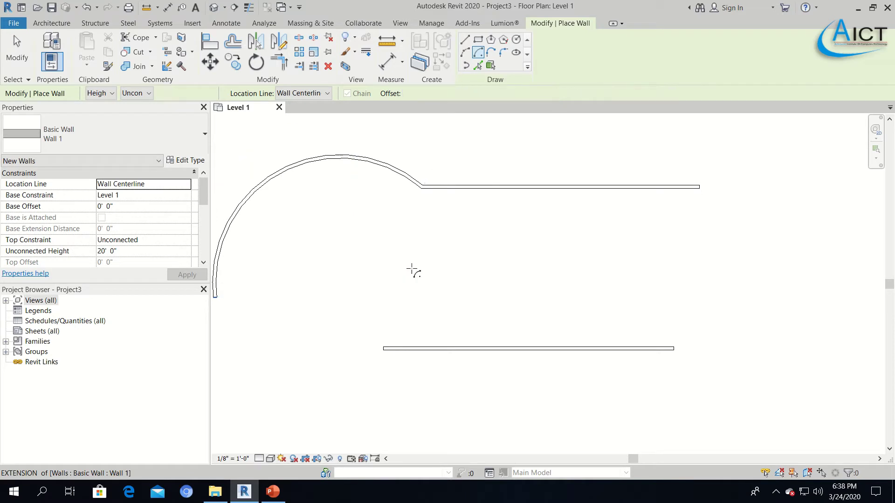
- Draw a winding chain of Tangent End Arc walls from the upper wall's right end, looping back above the wall
{"action": "scroll", "coordinate": [412, 270], "scroll_direction": "down", "scroll_amount": 1}
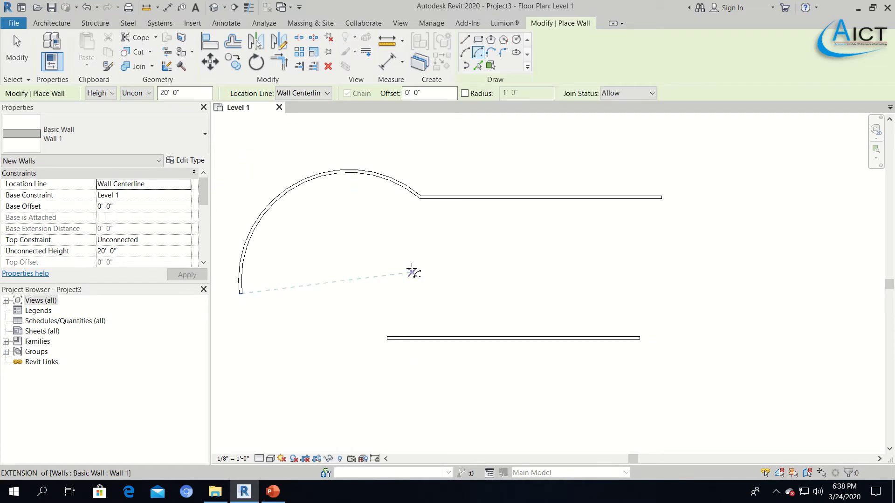
{"action": "left_click", "coordinate": [491, 53]}
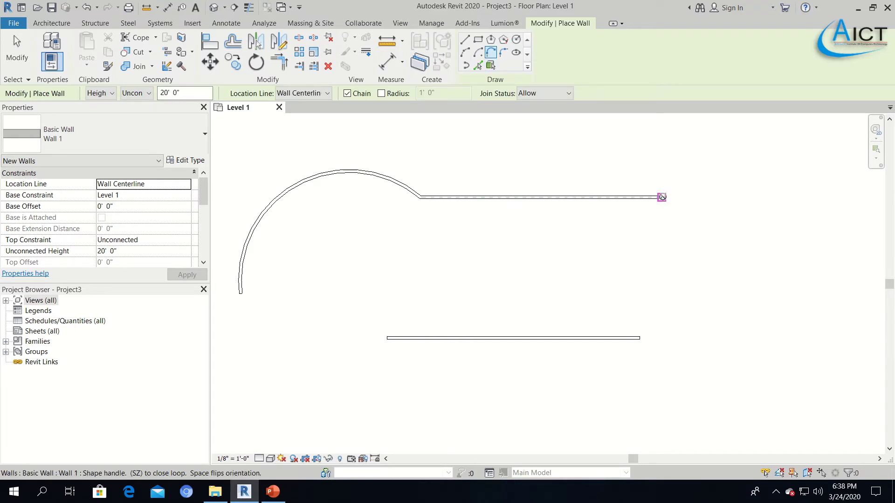
{"action": "left_click", "coordinate": [661, 197]}
{"action": "left_click", "coordinate": [741, 278]}
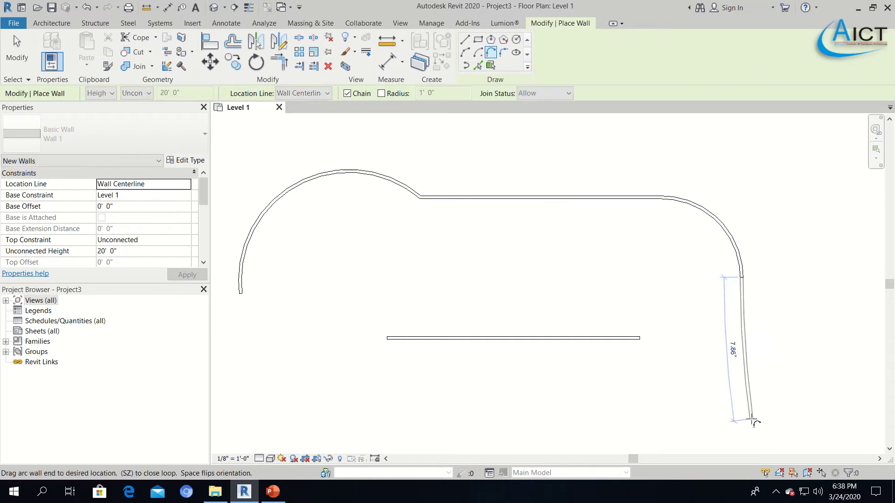
{"action": "left_click", "coordinate": [752, 419]}
{"action": "middle_click_drag", "start_coordinate": [749, 389], "coordinate": [537, 402]}
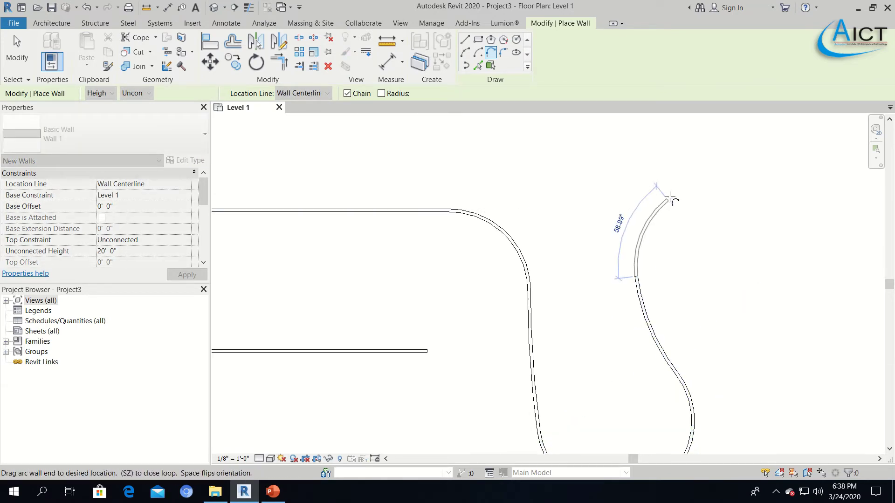
{"action": "left_click", "coordinate": [674, 189]}
{"action": "left_click", "coordinate": [598, 145]}
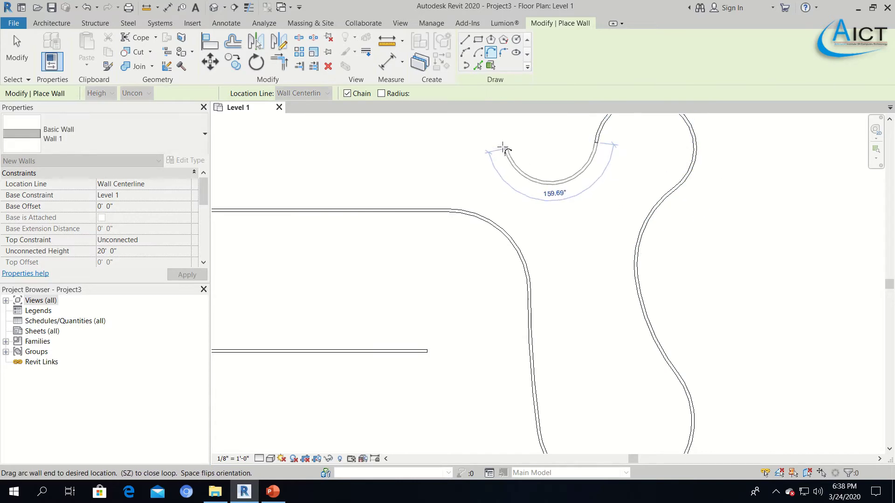
{"action": "left_click", "coordinate": [502, 148]}
{"action": "left_click", "coordinate": [427, 148]}
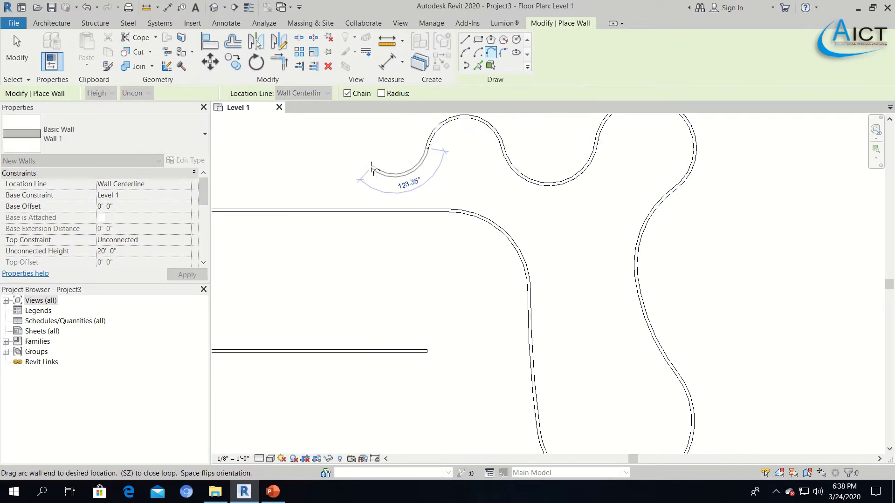
{"action": "left_click", "coordinate": [370, 166]}
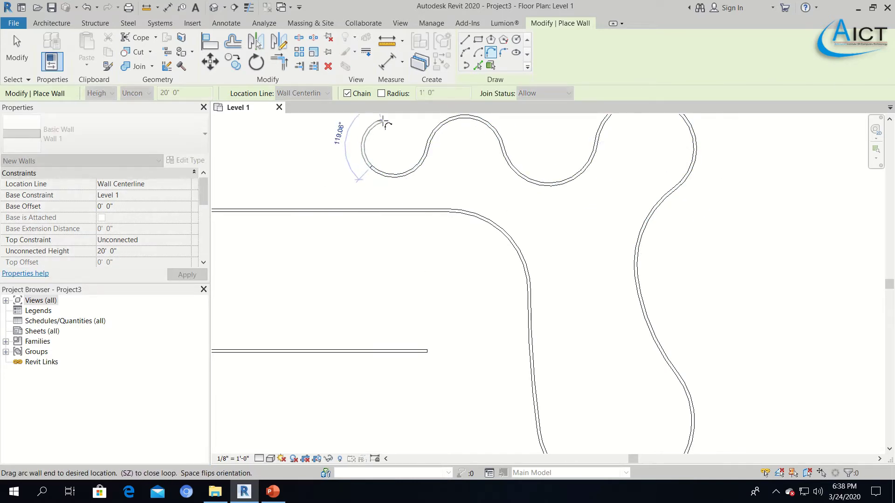
- Continue from the arc chain's free end with straight walls: leftward, about 53' 6" down, 48' 6" right, and a short wall up
{"action": "left_click", "coordinate": [465, 40]}
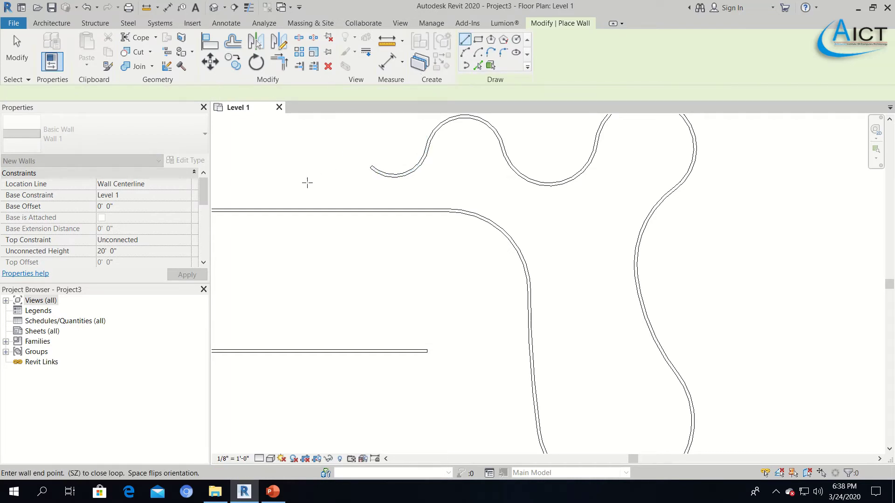
{"action": "left_click", "coordinate": [275, 167]}
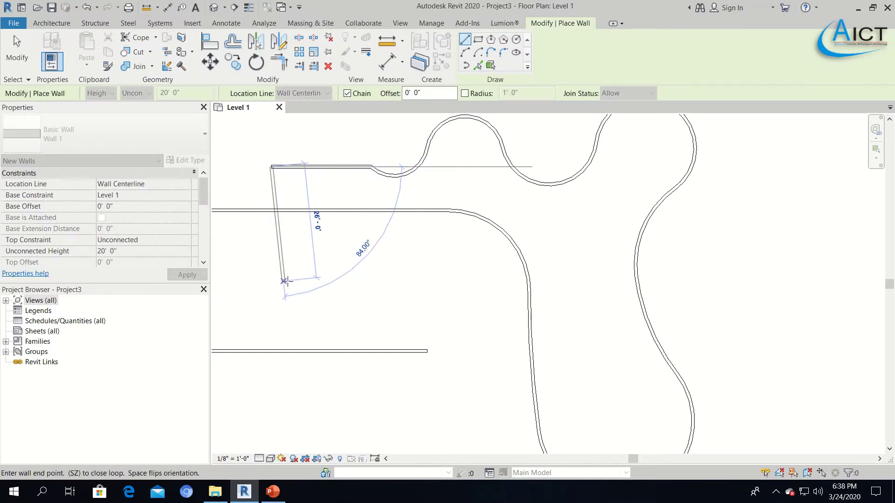
{"action": "middle_click_drag", "start_coordinate": [286, 280], "coordinate": [414, 262]}
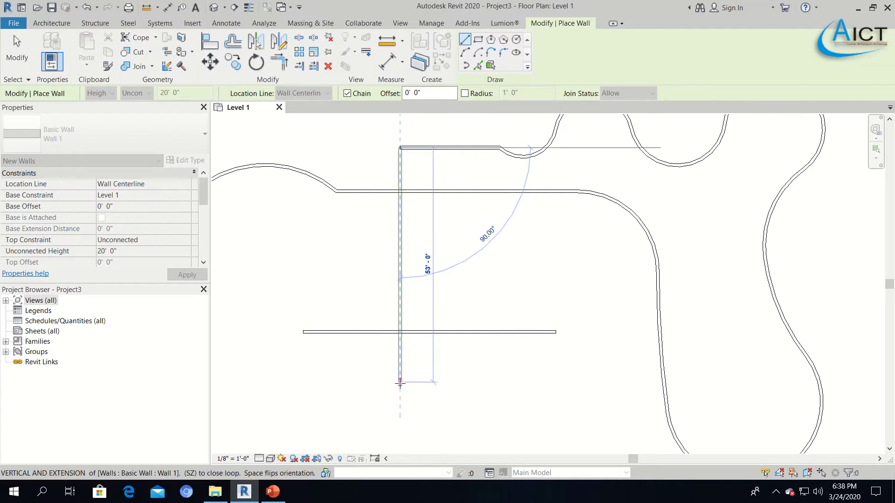
{"action": "left_click", "coordinate": [400, 385]}
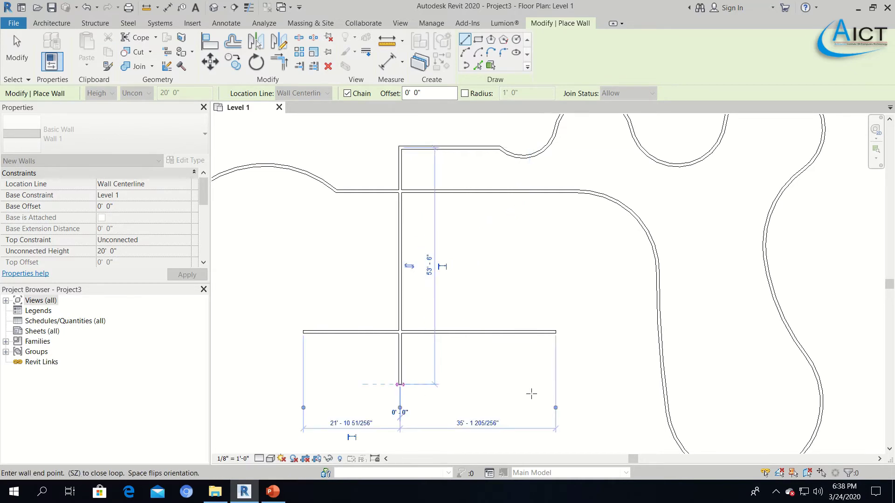
{"action": "left_click", "coordinate": [615, 385]}
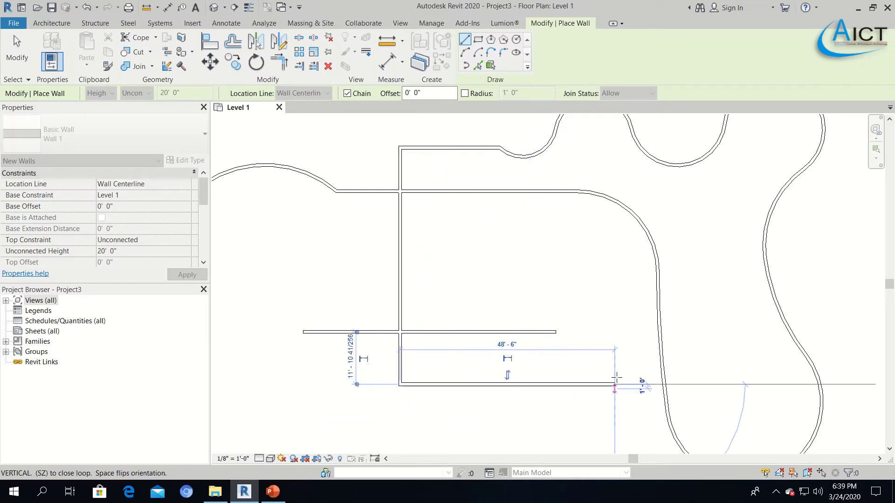
{"action": "left_click", "coordinate": [611, 293]}
{"action": "key", "text": "Escape"}
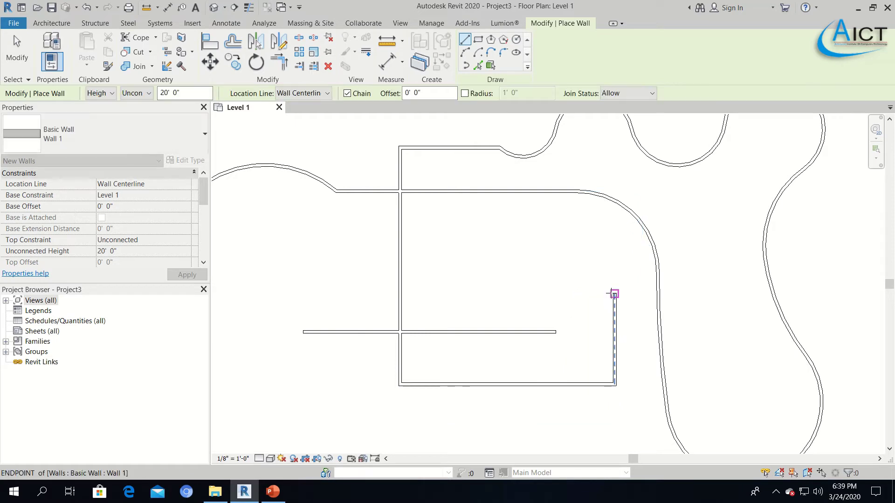
- Select all the practice walls in the Level 1 plan and delete them
{"action": "scroll", "coordinate": [597, 304], "scroll_direction": "down", "scroll_amount": 3}
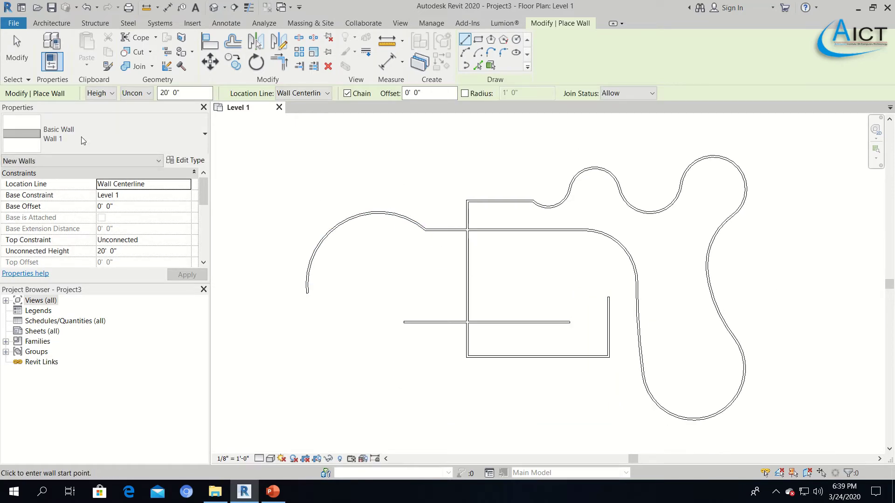
{"action": "key", "text": "Escape"}
{"action": "left_click_drag", "start_coordinate": [780, 146], "coordinate": [271, 434]}
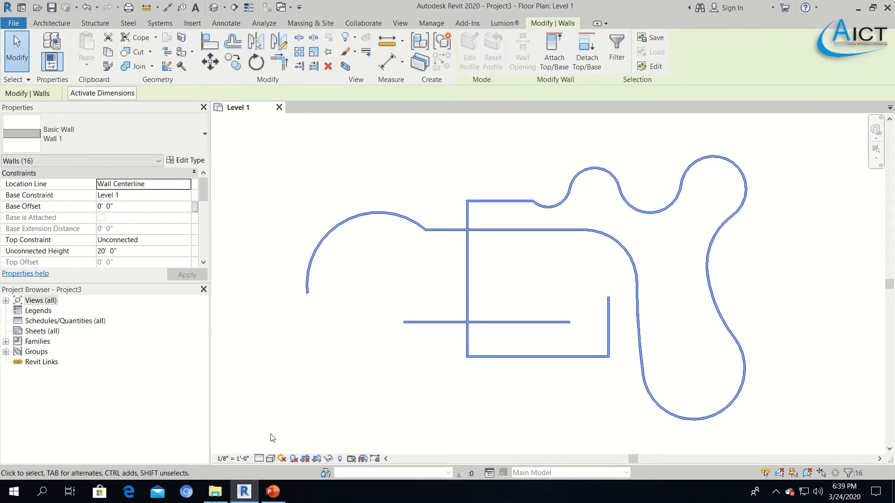
{"action": "key", "text": "Delete"}
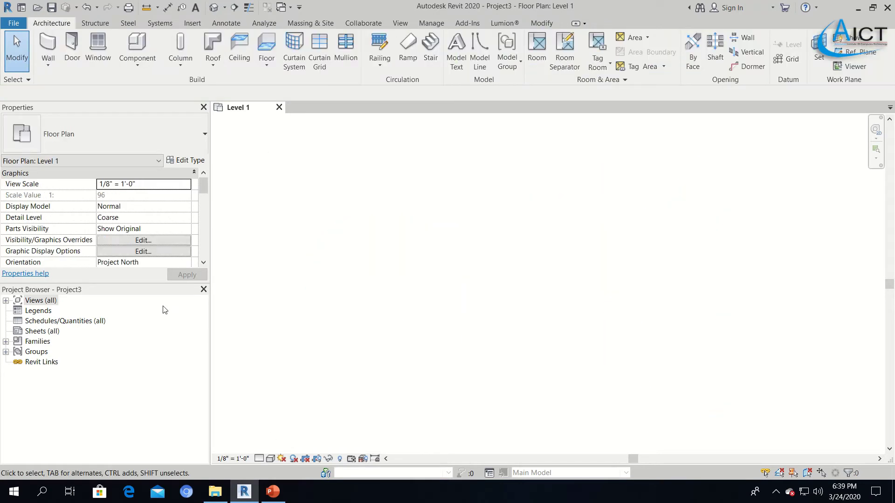
- Draw a rectangle of walls about 128' wide by 79' 6" high in the empty Level 1 plan
{"action": "left_click", "coordinate": [48, 44]}
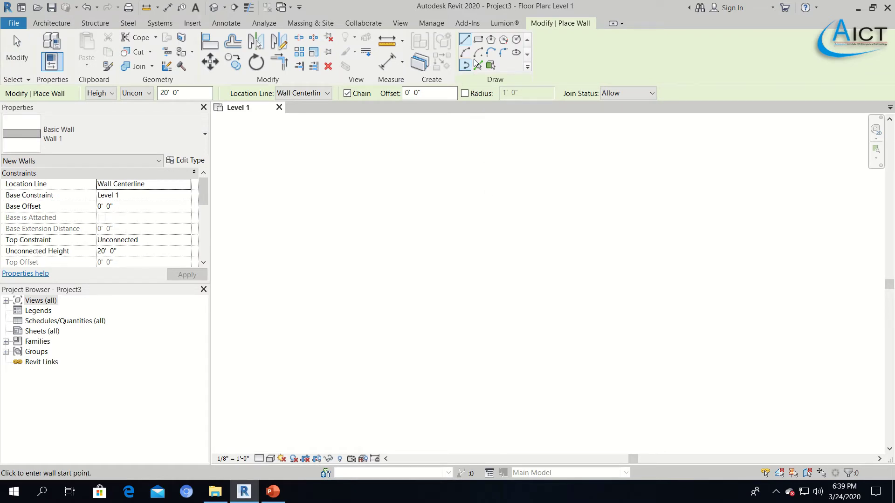
{"action": "left_click", "coordinate": [477, 39]}
{"action": "left_click", "coordinate": [356, 201]}
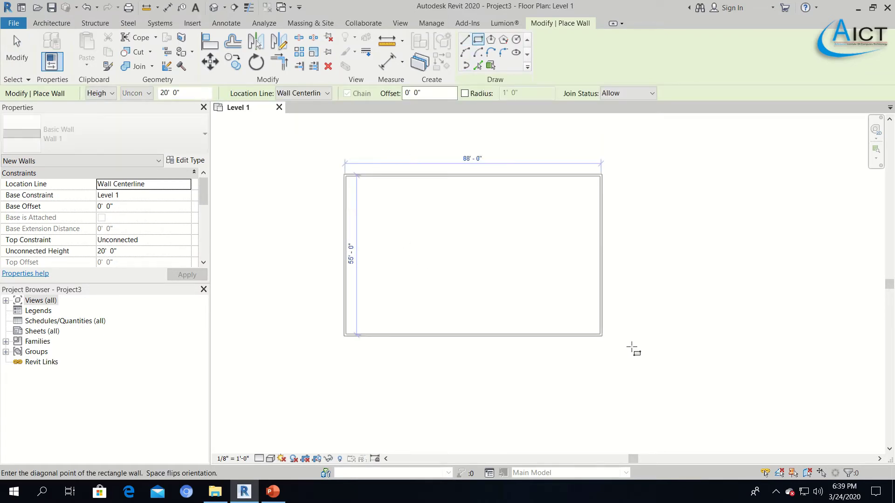
{"action": "left_click", "coordinate": [717, 406]}
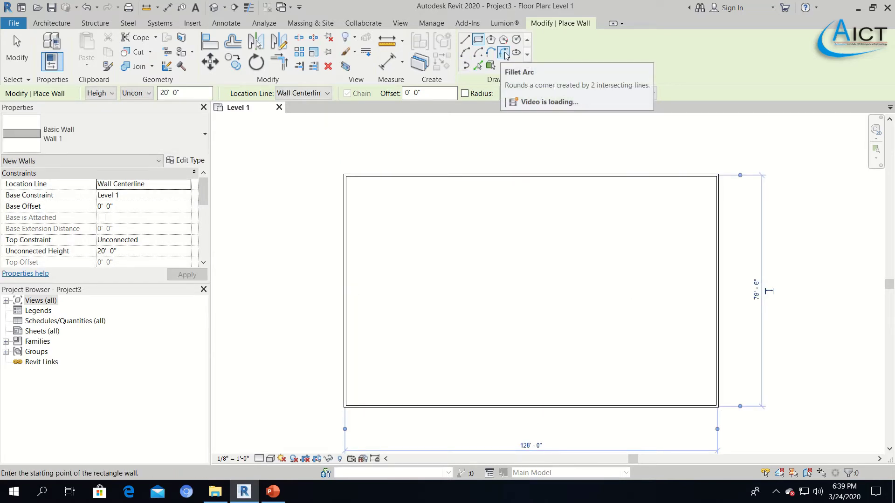
- Round the rectangle's upper-left corner with a freehand Fillet Arc of about 14' 6" radius
{"action": "left_click", "coordinate": [504, 55]}
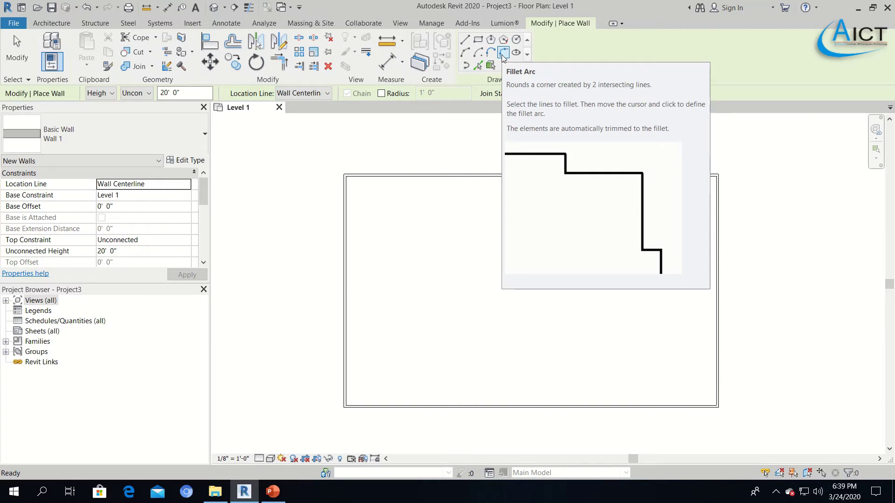
{"action": "left_click", "coordinate": [503, 53]}
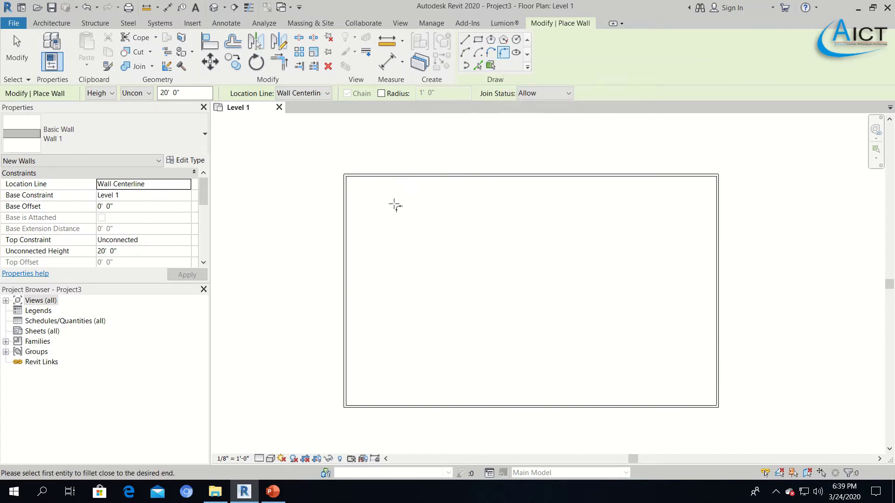
{"action": "left_click", "coordinate": [350, 199]}
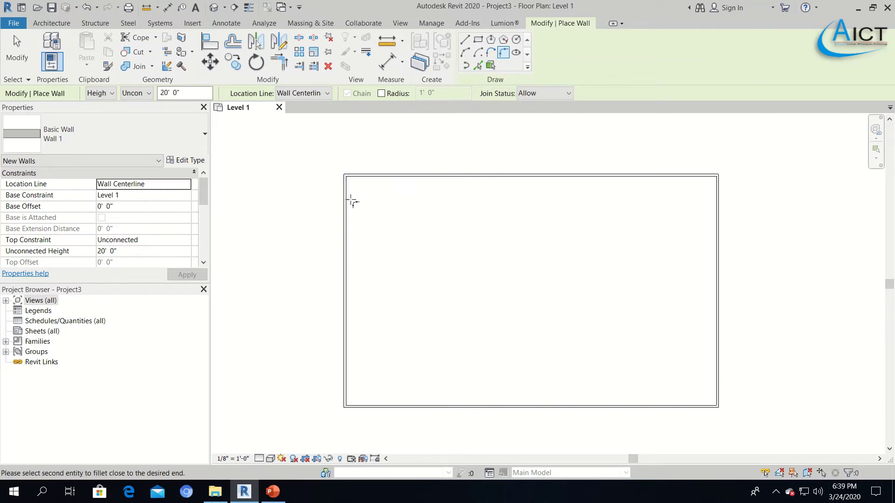
{"action": "left_click", "coordinate": [365, 176]}
{"action": "left_click", "coordinate": [374, 181]}
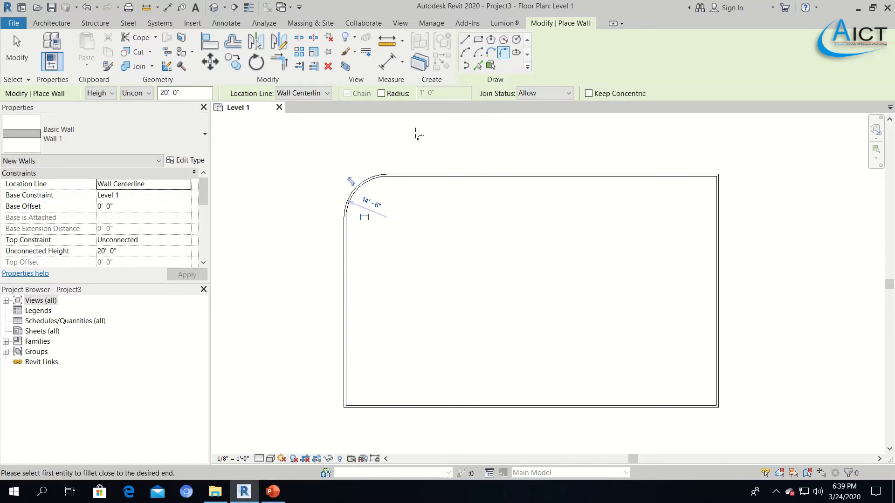
- Fix the fillet radius at 3' and round the rectangle's upper-right corner with it
{"action": "left_click", "coordinate": [381, 94]}
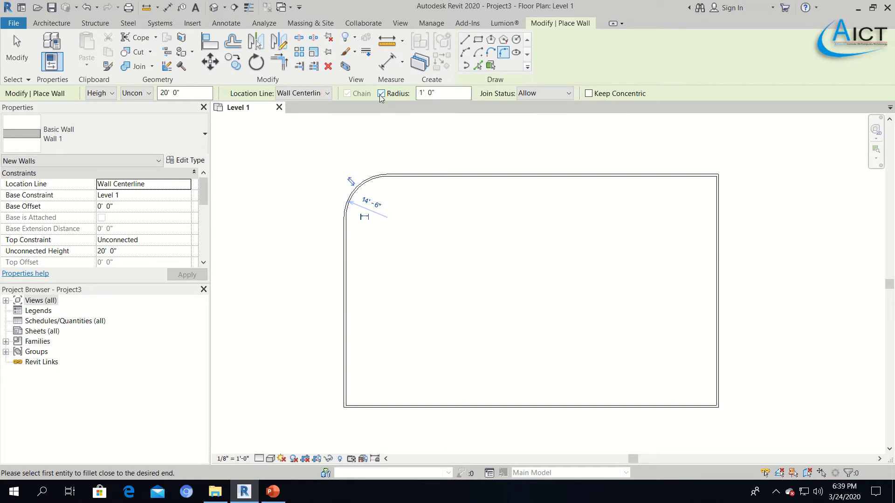
{"action": "double_click", "coordinate": [422, 93]}
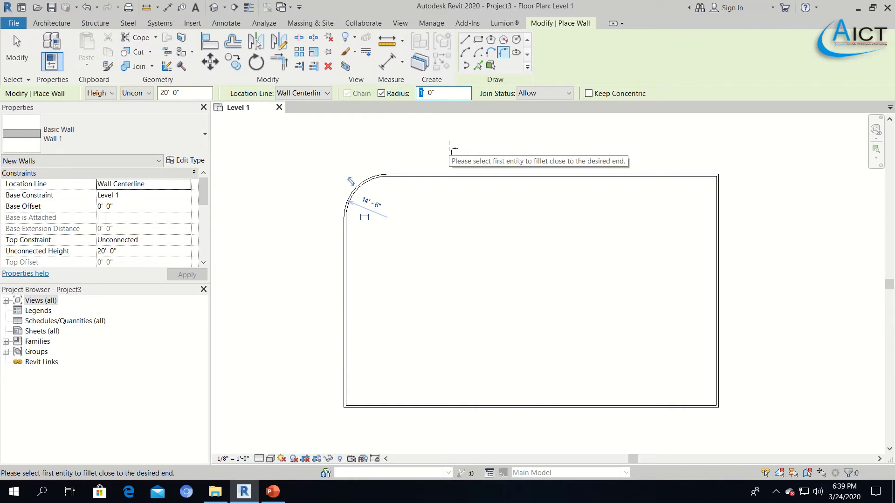
{"action": "type", "text": "3"}
{"action": "left_click", "coordinate": [695, 176]}
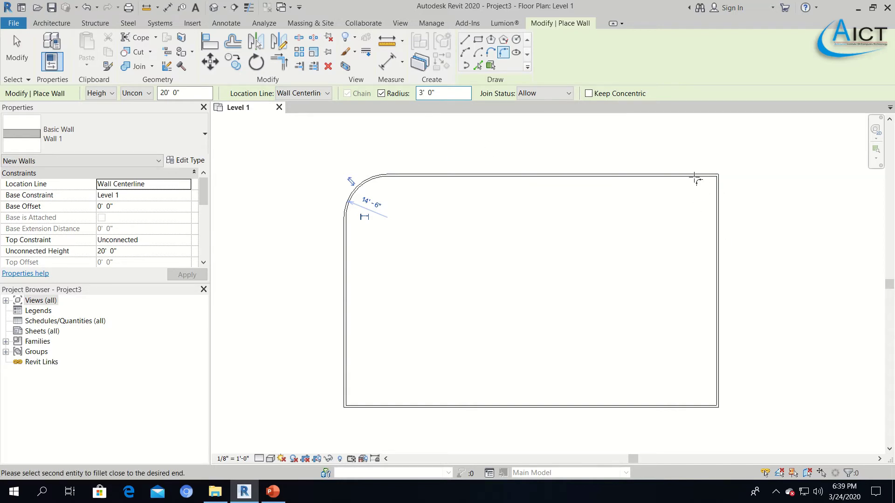
{"action": "left_click", "coordinate": [717, 218]}
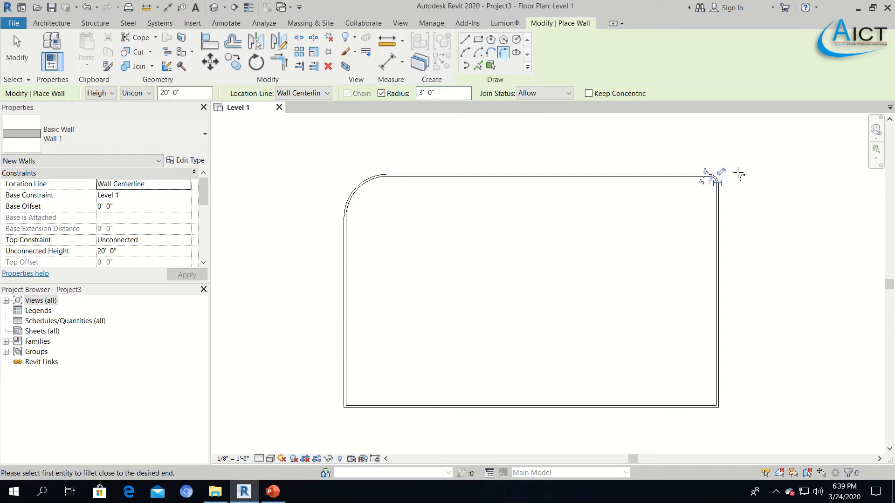
{"action": "scroll", "coordinate": [709, 180], "scroll_direction": "up", "scroll_amount": 3}
{"action": "scroll", "coordinate": [690, 167], "scroll_direction": "down", "scroll_amount": 3}
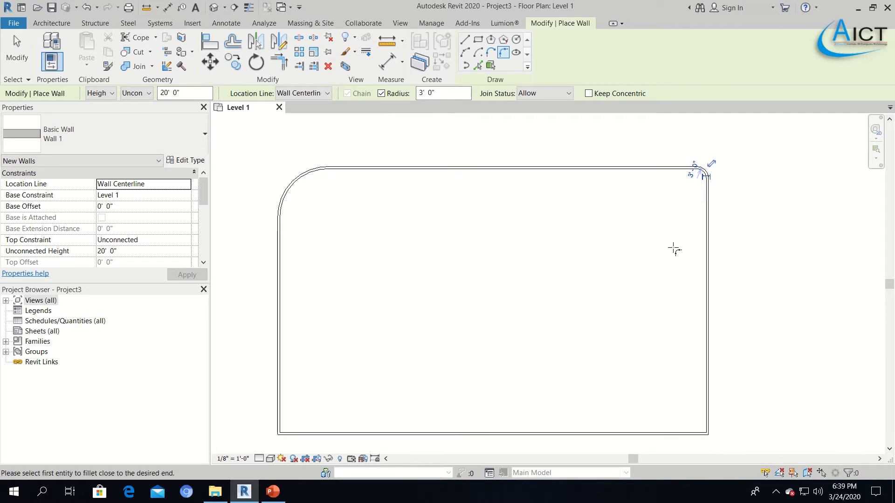
- Set the fillet radius to 6' and round the rectangle's lower-right corner
{"action": "left_click", "coordinate": [505, 53]}
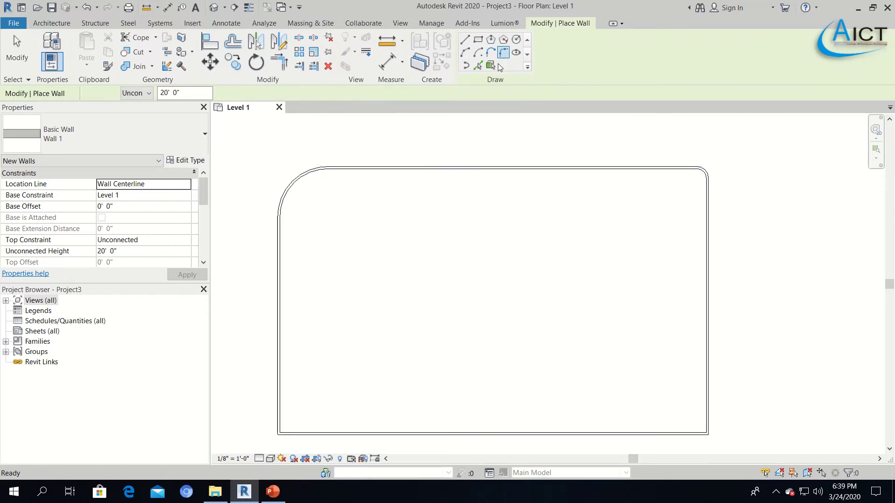
{"action": "double_click", "coordinate": [421, 93]}
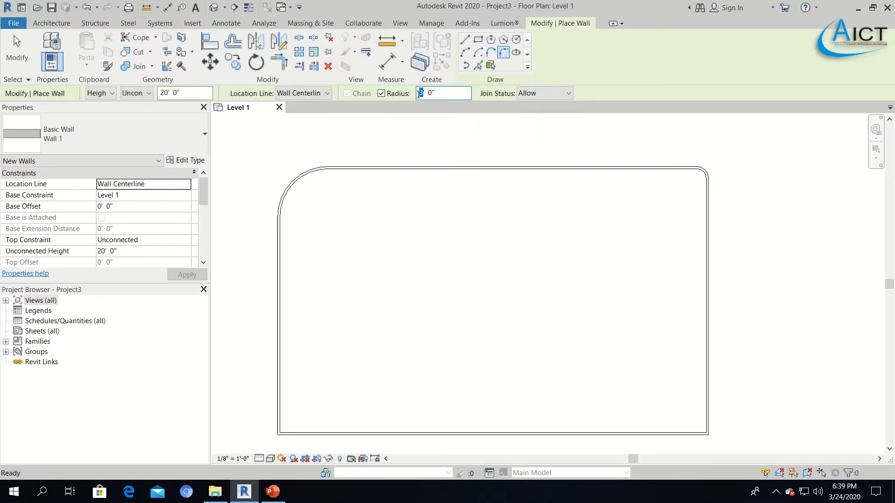
{"action": "type", "text": "6"}
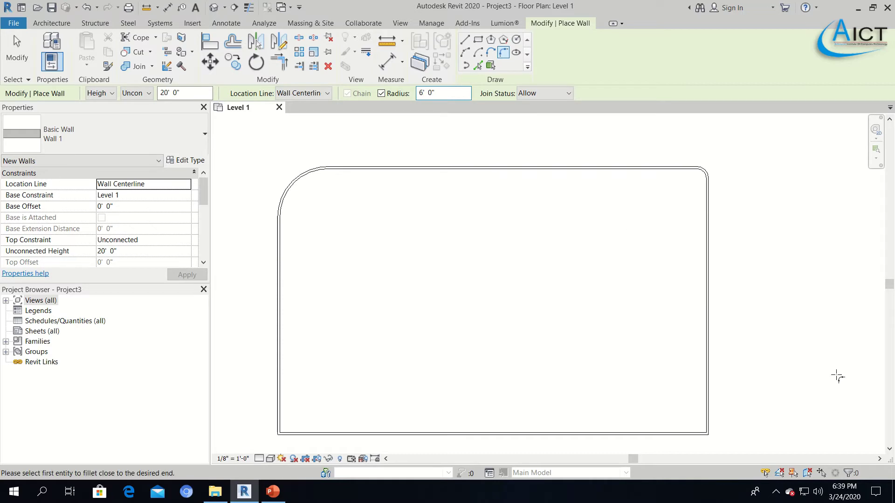
{"action": "left_click", "coordinate": [708, 389]}
{"action": "left_click", "coordinate": [681, 433]}
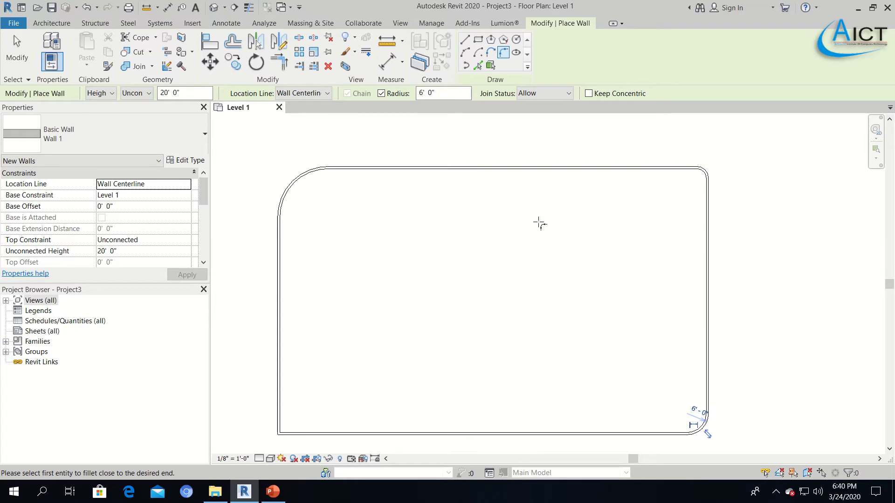
- Draw a tilted elliptical wall outside the rounded rectangle with semi-axes of about 31' and 18'
{"action": "middle_click_drag", "start_coordinate": [567, 258], "coordinate": [333, 268]}
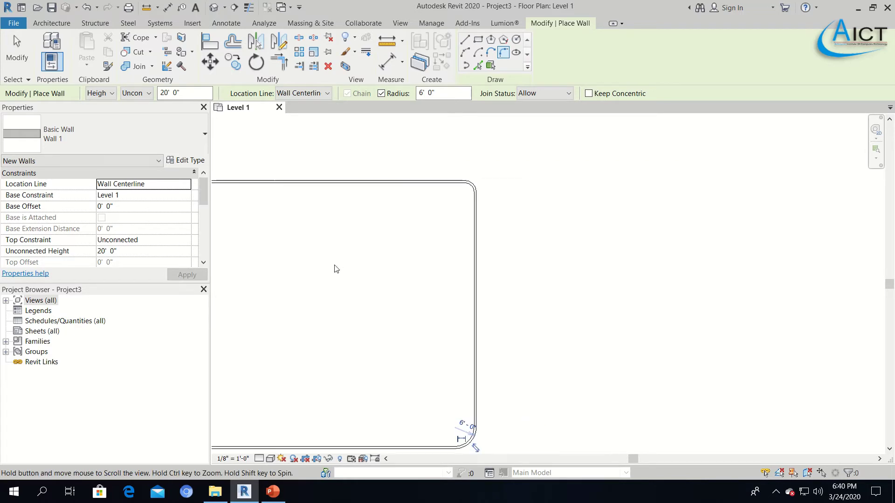
{"action": "left_click", "coordinate": [516, 52]}
{"action": "left_click", "coordinate": [629, 240]}
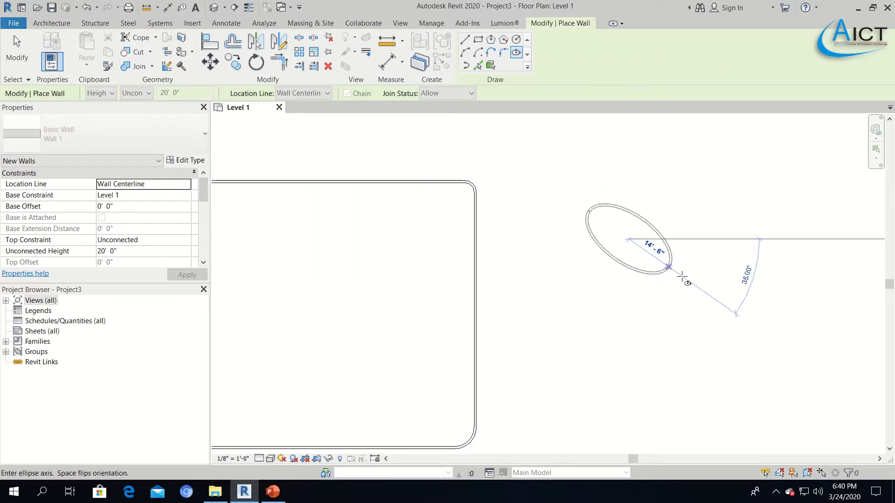
{"action": "left_click", "coordinate": [707, 301]}
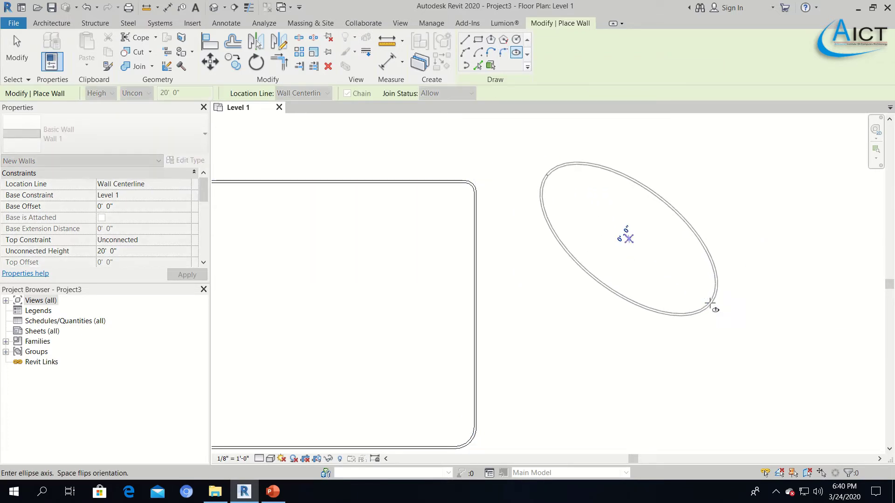
{"action": "left_click", "coordinate": [631, 318]}
- Draw a partial-ellipse wall in the empty area beyond the full ellipse, bulging towards it
{"action": "middle_click_drag", "start_coordinate": [769, 294], "coordinate": [639, 300]}
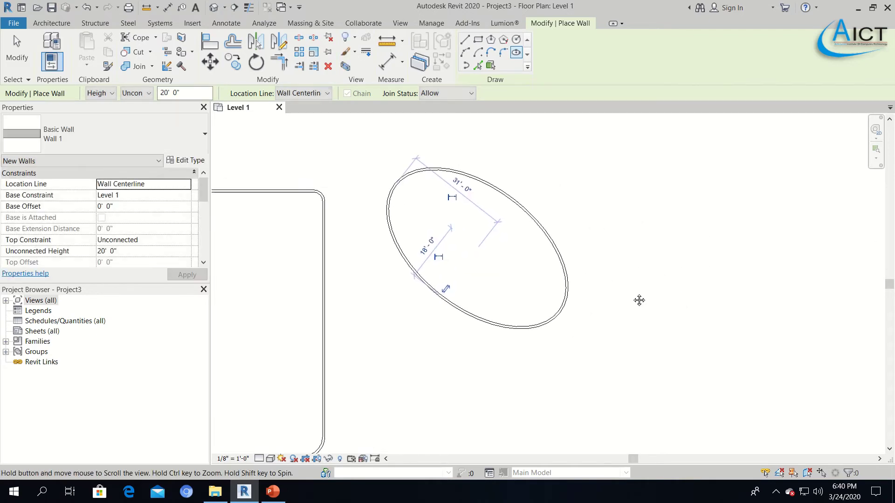
{"action": "left_click", "coordinate": [465, 65]}
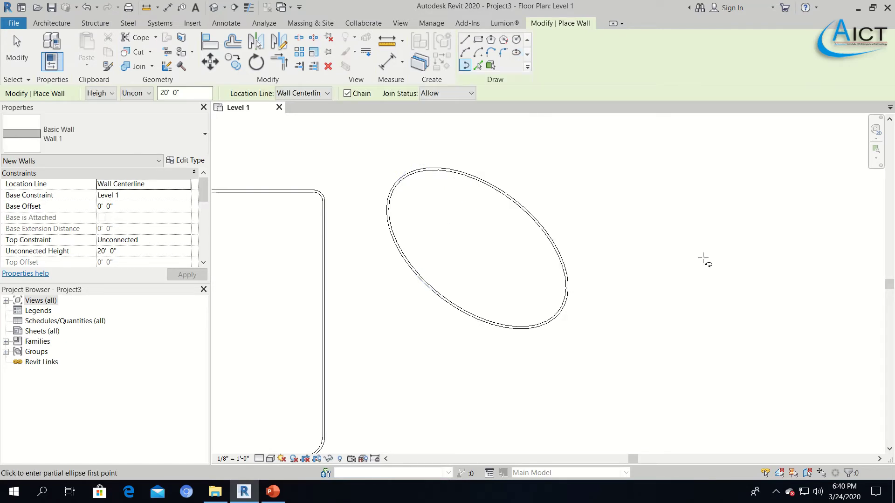
{"action": "left_click", "coordinate": [716, 224]}
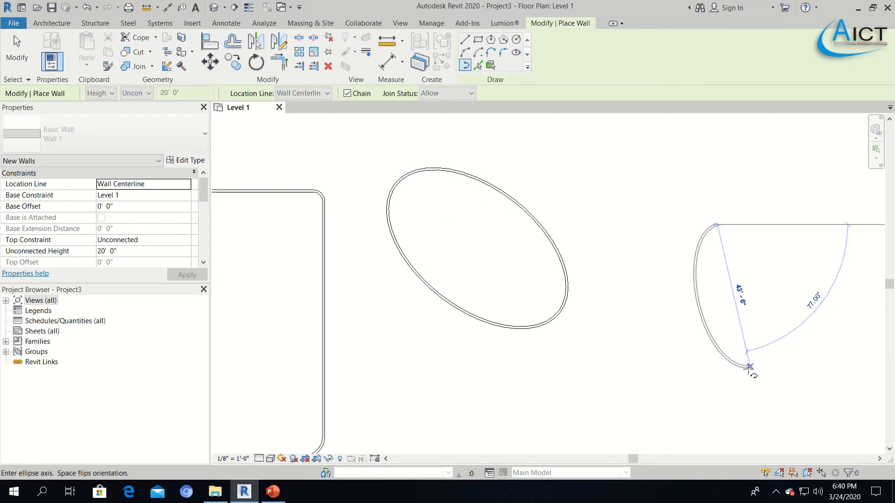
{"action": "left_click", "coordinate": [678, 371]}
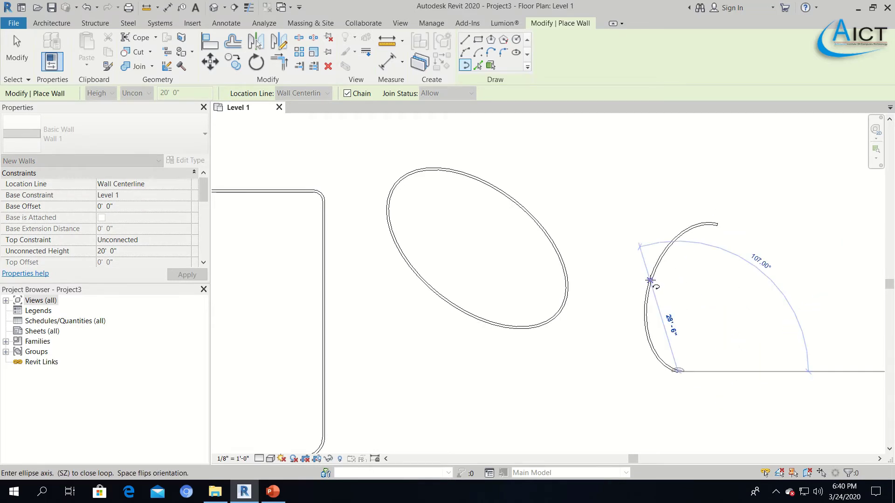
{"action": "left_click", "coordinate": [649, 285]}
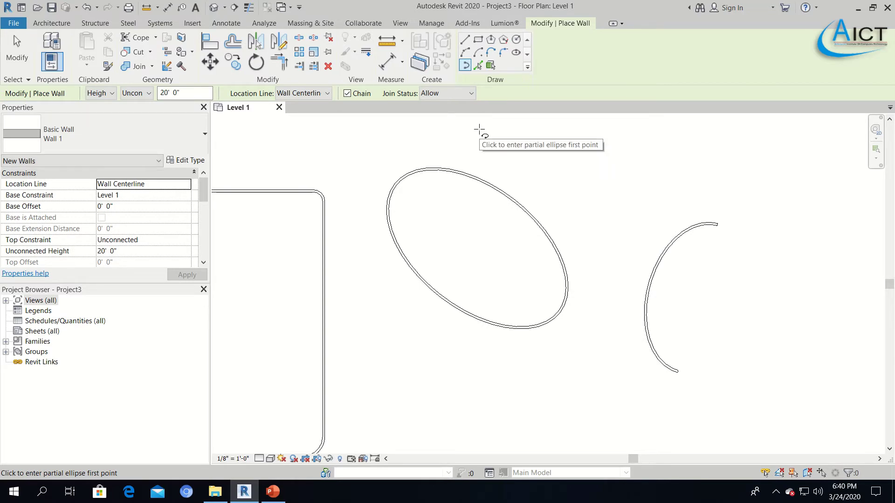
- Delete all the practice walls from the Level 1 plan: the rounded rectangle, the ellipse and the partial ellipse
{"action": "scroll", "coordinate": [563, 231], "scroll_direction": "down", "scroll_amount": 2}
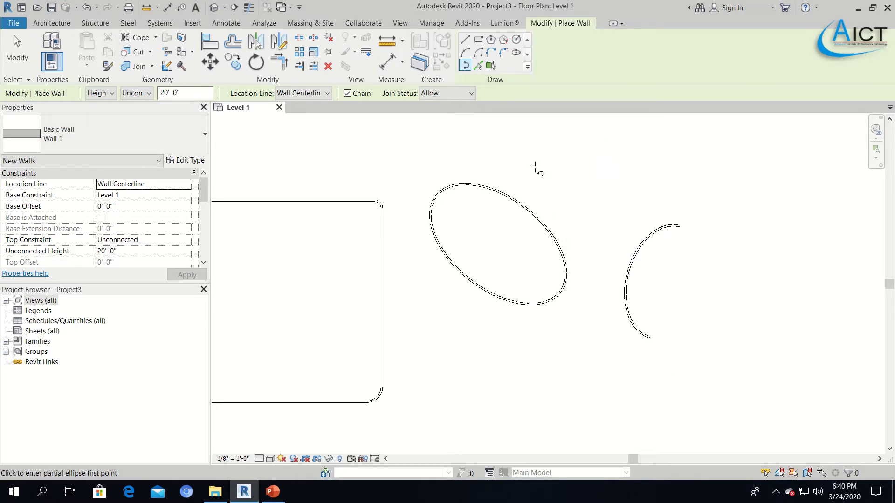
{"action": "scroll", "coordinate": [533, 166], "scroll_direction": "down", "scroll_amount": 3}
{"action": "scroll", "coordinate": [428, 244], "scroll_direction": "down", "scroll_amount": 1}
{"action": "middle_click_drag", "start_coordinate": [428, 244], "coordinate": [669, 264]}
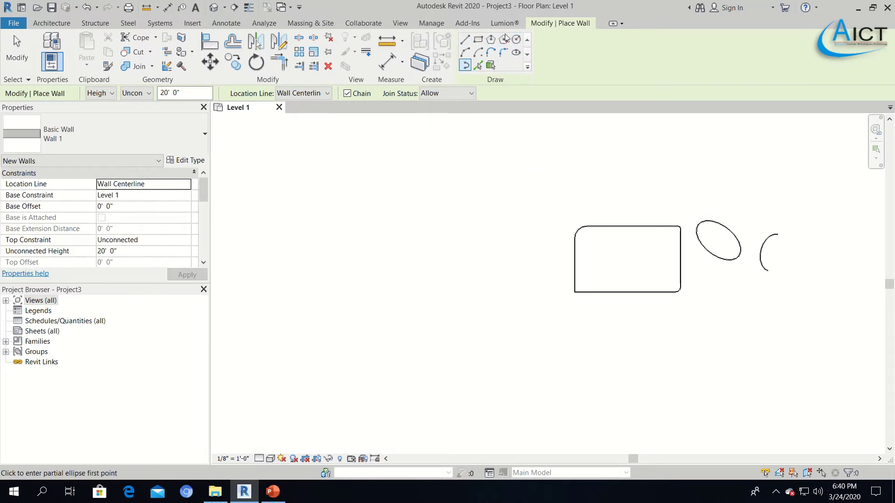
{"action": "scroll", "coordinate": [689, 197], "scroll_direction": "up", "scroll_amount": 1}
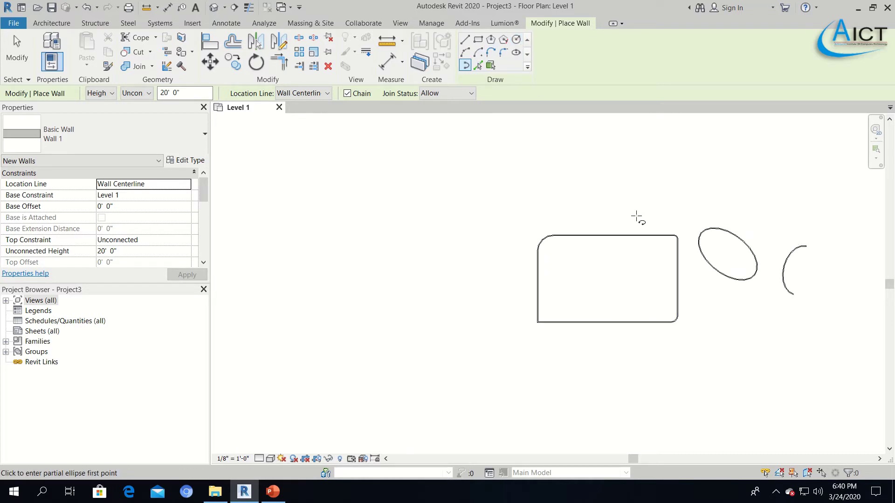
{"action": "middle_click_drag", "start_coordinate": [637, 220], "coordinate": [525, 200]}
{"action": "scroll", "coordinate": [519, 194], "scroll_direction": "up", "scroll_amount": 1}
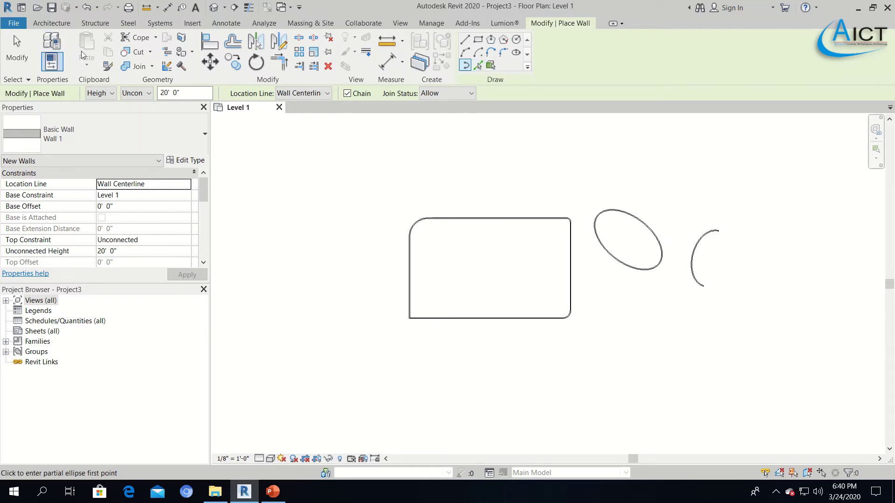
{"action": "key", "text": "Escape"}
{"action": "left_click_drag", "start_coordinate": [752, 196], "coordinate": [347, 371]}
{"action": "key", "text": "Delete"}
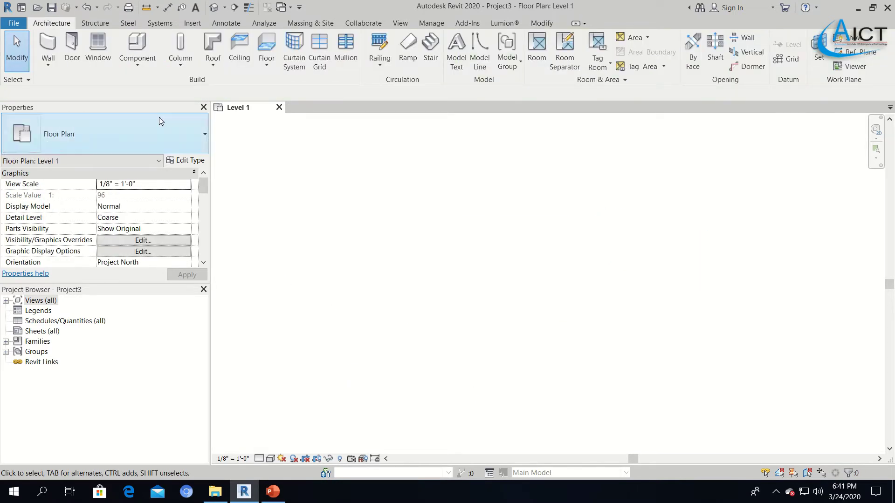
- Start a chain of straight walls with a horizontal wall exactly 100' long
{"action": "left_click", "coordinate": [47, 47]}
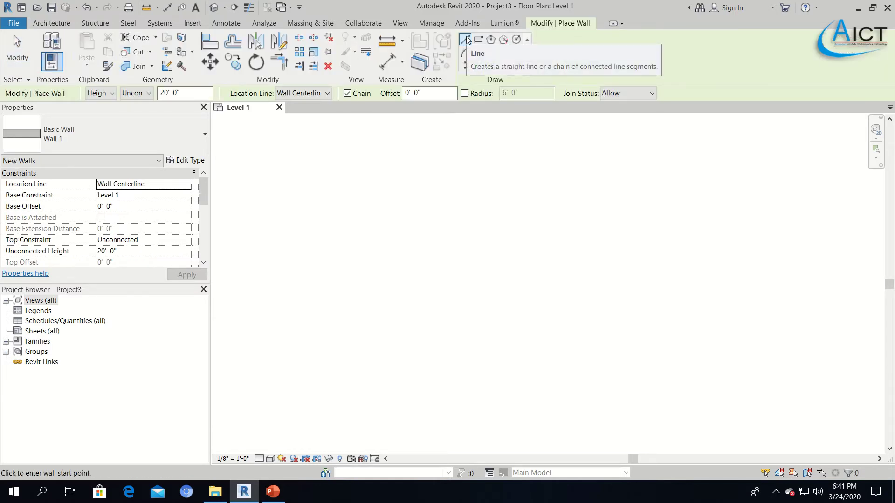
{"action": "left_click", "coordinate": [321, 178]}
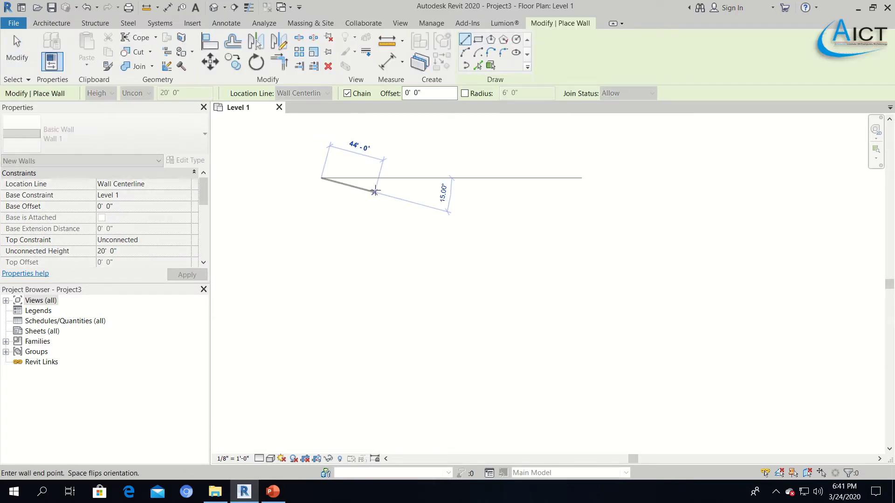
{"action": "middle_click_drag", "start_coordinate": [572, 207], "coordinate": [597, 226]}
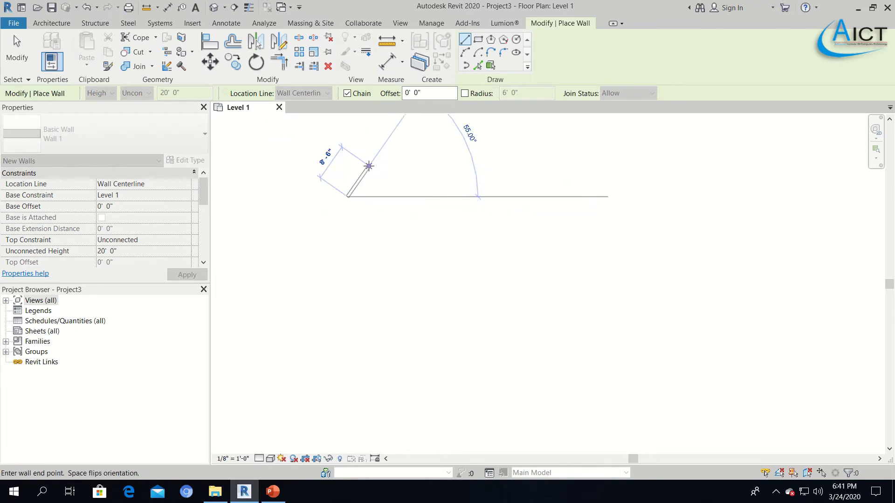
{"action": "scroll", "coordinate": [578, 195], "scroll_direction": "up", "scroll_amount": 2}
{"action": "scroll", "coordinate": [582, 196], "scroll_direction": "down", "scroll_amount": 2}
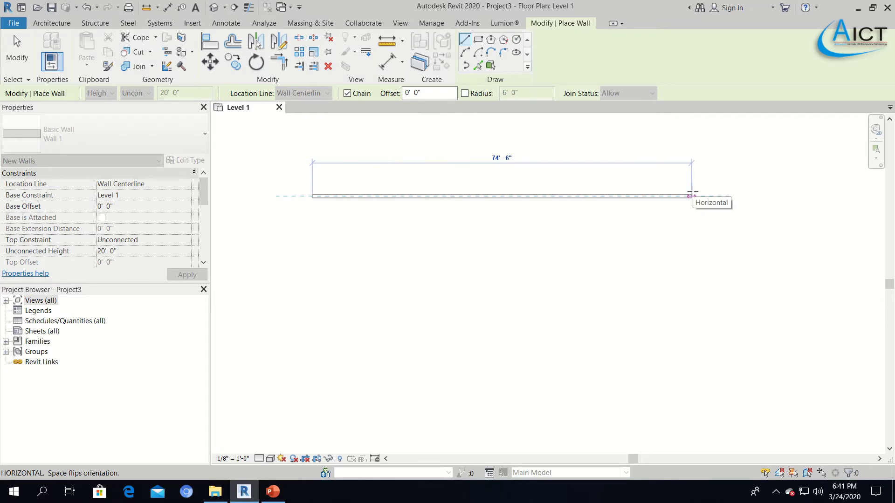
{"action": "type", "text": "100"}
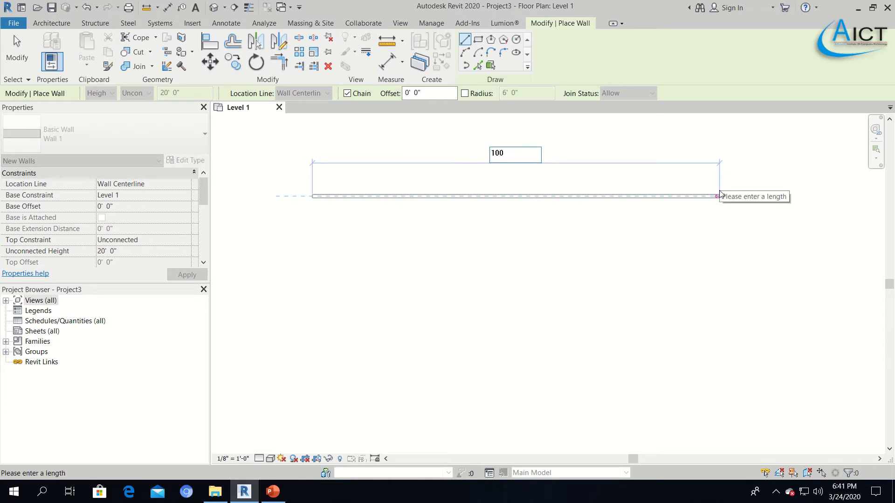
{"action": "key", "text": "Return"}
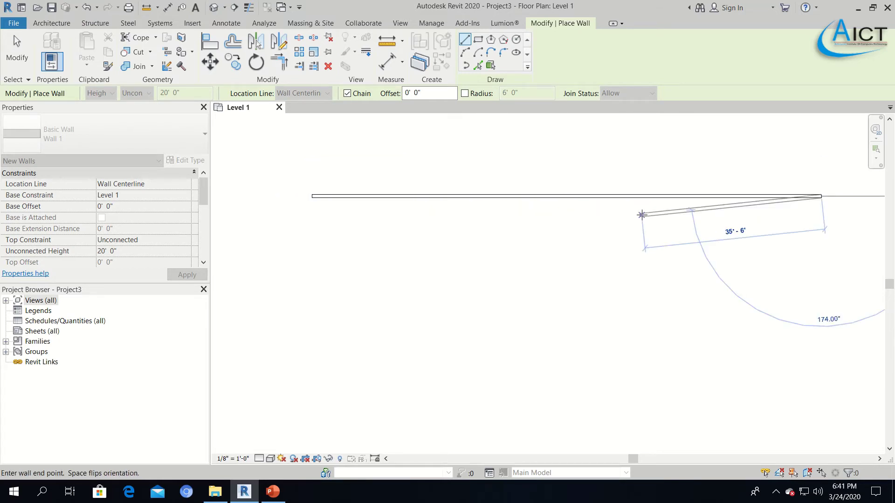
- Continue the chain with a vertical wall 75' long, running down from the right end of the 100' wall
{"action": "middle_click_drag", "start_coordinate": [642, 215], "coordinate": [626, 162]}
{"action": "scroll", "coordinate": [728, 249], "scroll_direction": "down", "scroll_amount": 4}
{"action": "middle_click_drag", "start_coordinate": [740, 250], "coordinate": [604, 230]}
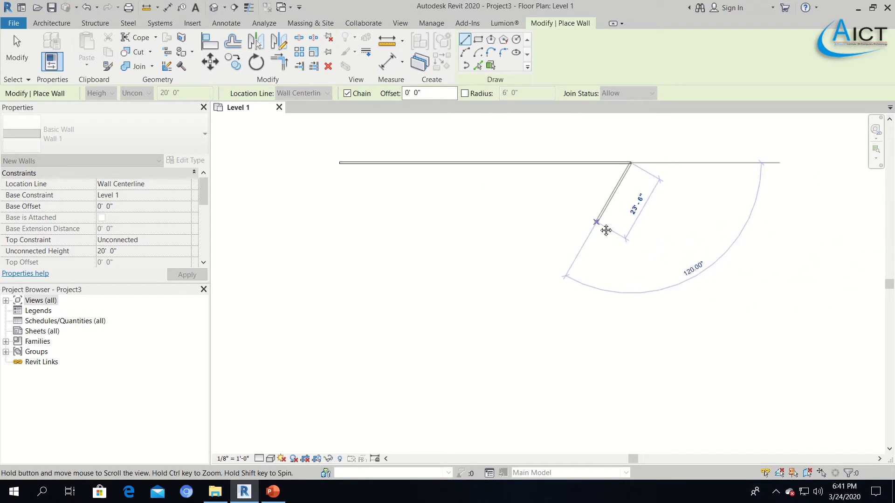
{"action": "scroll", "coordinate": [601, 225], "scroll_direction": "up", "scroll_amount": 2}
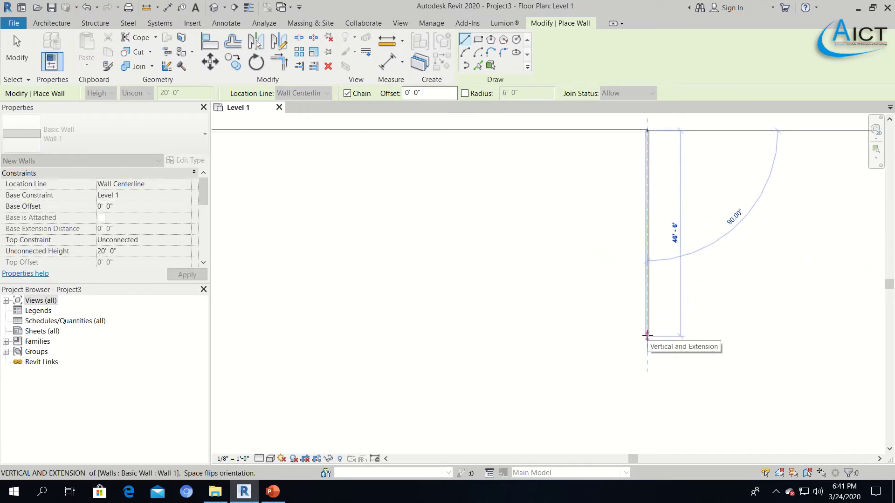
{"action": "type", "text": "75"}
{"action": "key", "text": "Return"}
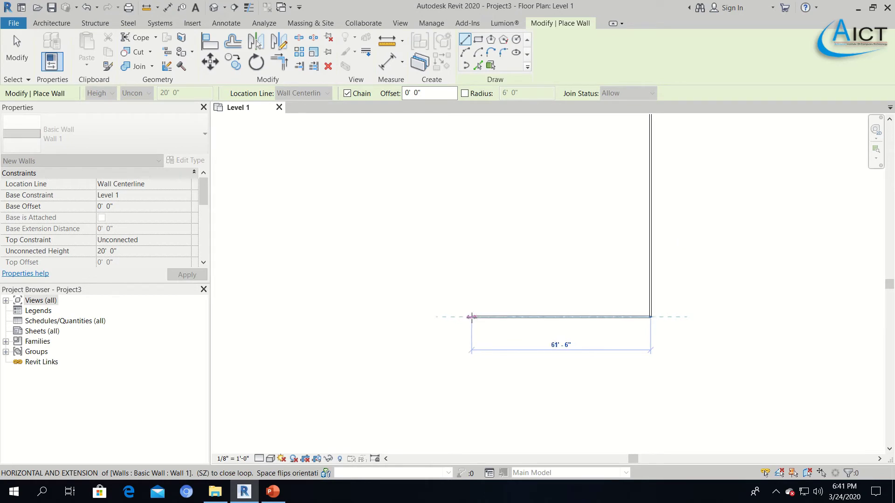
- Extend the chain leftward along the lower edge with a 60' 6" wall followed by a collinear 300" wall
{"action": "type", "text": "60"}
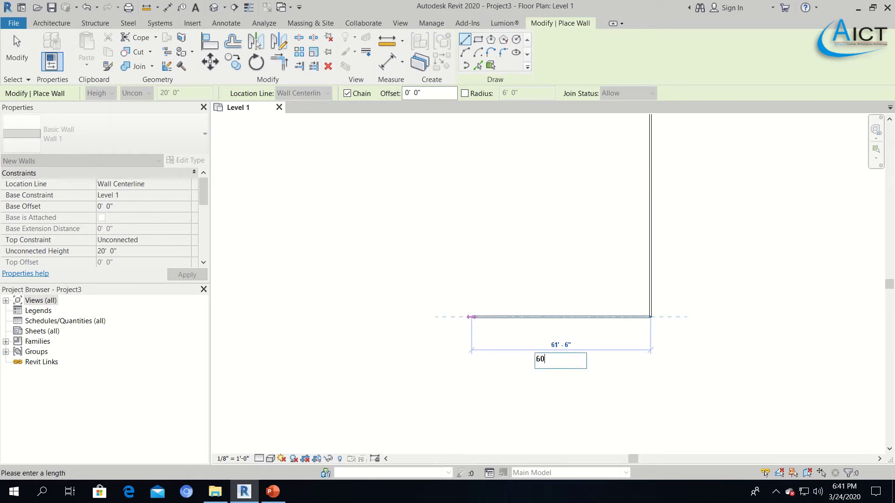
{"action": "type", "text": "'6"}
{"action": "key", "text": "Return"}
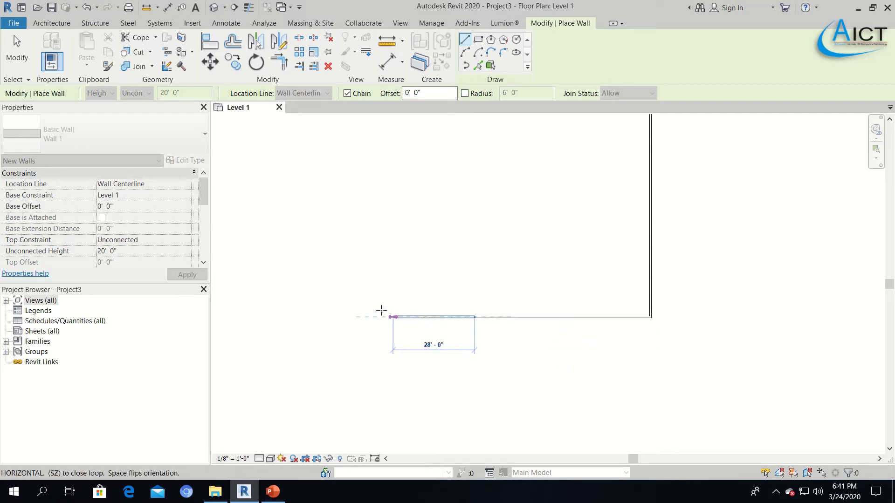
{"action": "type", "text": "300\""}
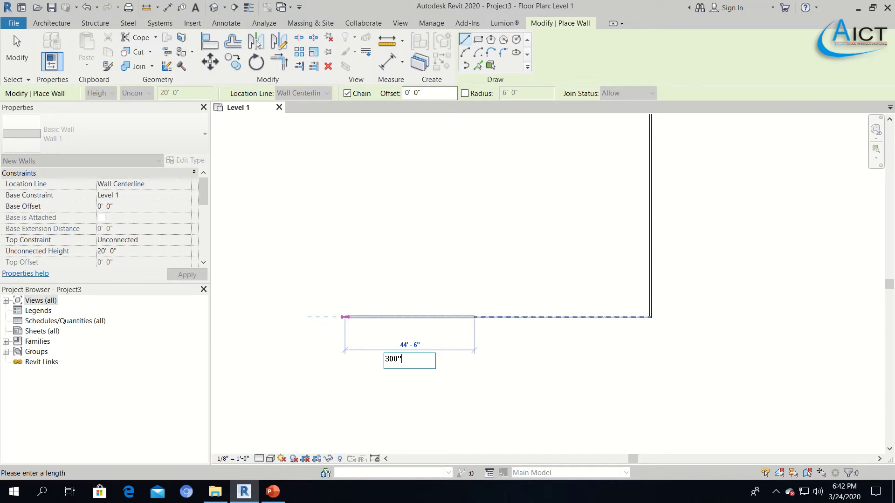
{"action": "key", "text": "Return"}
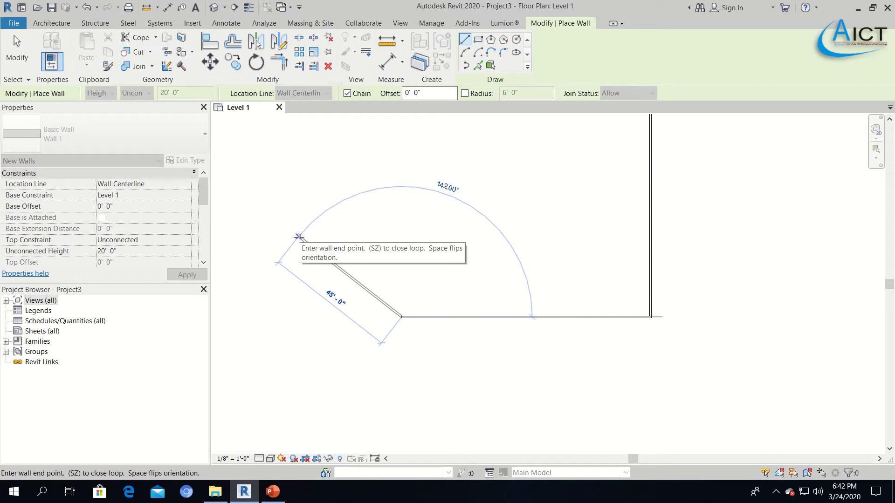
- Add a slanted wall about 45' long at 142° from the lower wall's left end, and finish placing walls
{"action": "left_click", "coordinate": [298, 237]}
{"action": "scroll", "coordinate": [342, 269], "scroll_direction": "down", "scroll_amount": 3}
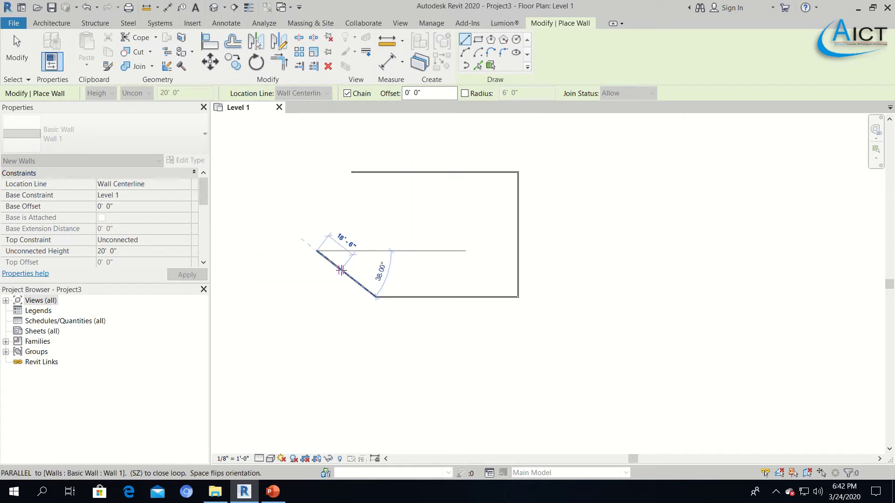
{"action": "key", "text": "Escape"}
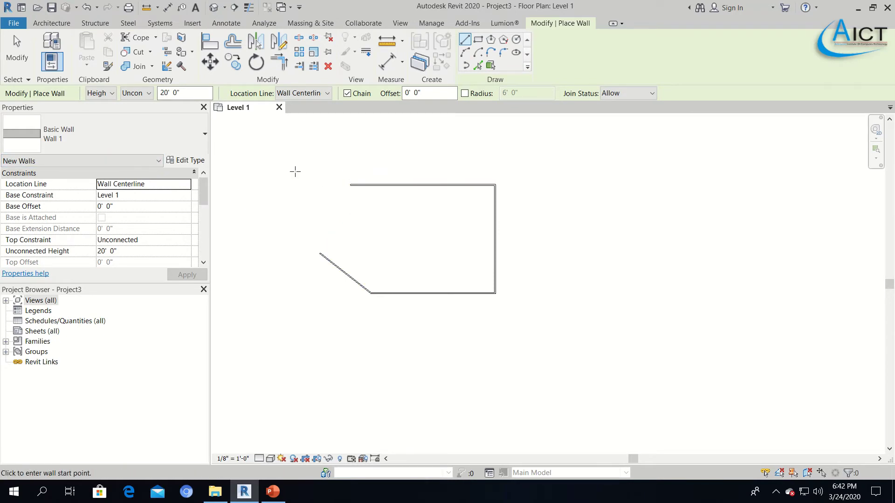
{"action": "middle_click_drag", "start_coordinate": [415, 160], "coordinate": [444, 204]}
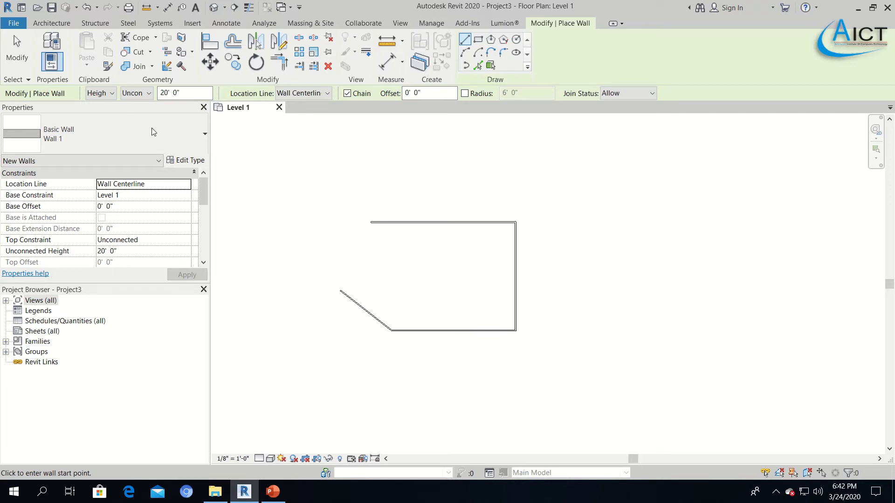
{"action": "left_click", "coordinate": [15, 50]}
- Change the length of the upper horizontal wall to 120' through its temporary dimension
{"action": "scroll", "coordinate": [459, 209], "scroll_direction": "up", "scroll_amount": 2}
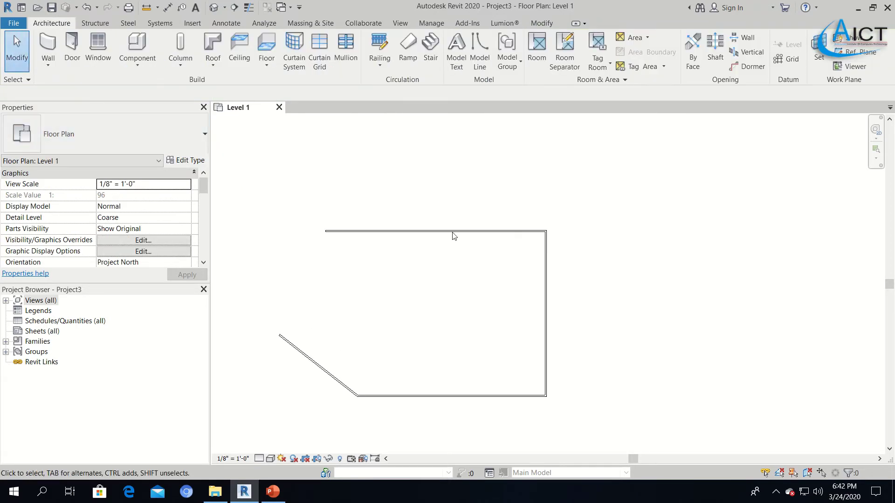
{"action": "scroll", "coordinate": [471, 254], "scroll_direction": "up", "scroll_amount": 1}
{"action": "middle_click_drag", "start_coordinate": [472, 254], "coordinate": [531, 252]}
{"action": "left_click", "coordinate": [495, 218]}
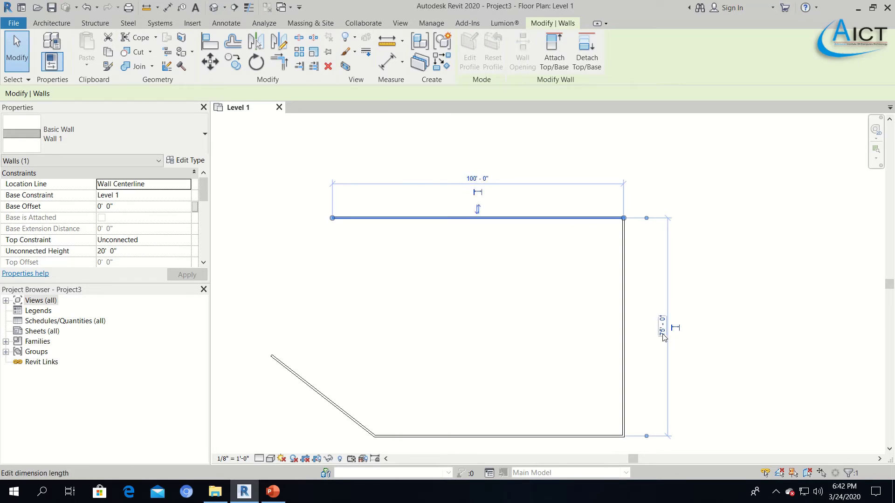
{"action": "left_click", "coordinate": [477, 179]}
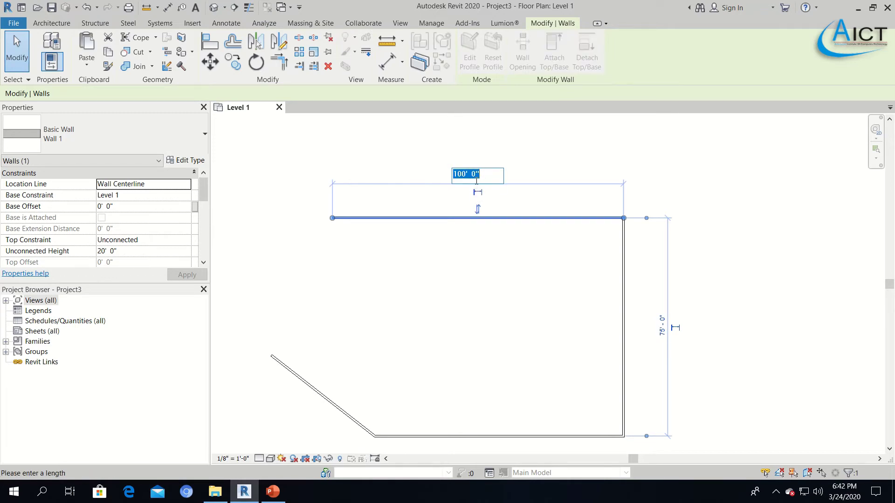
{"action": "type", "text": "120"}
{"action": "key", "text": "Return"}
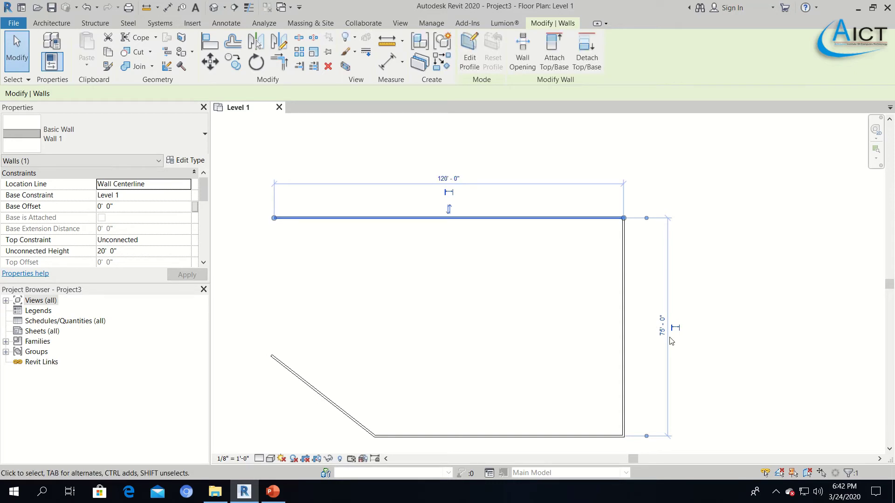
- Set the distance between the upper and lower horizontal walls to 80'
{"action": "left_click", "coordinate": [662, 326]}
{"action": "type", "text": "80"}
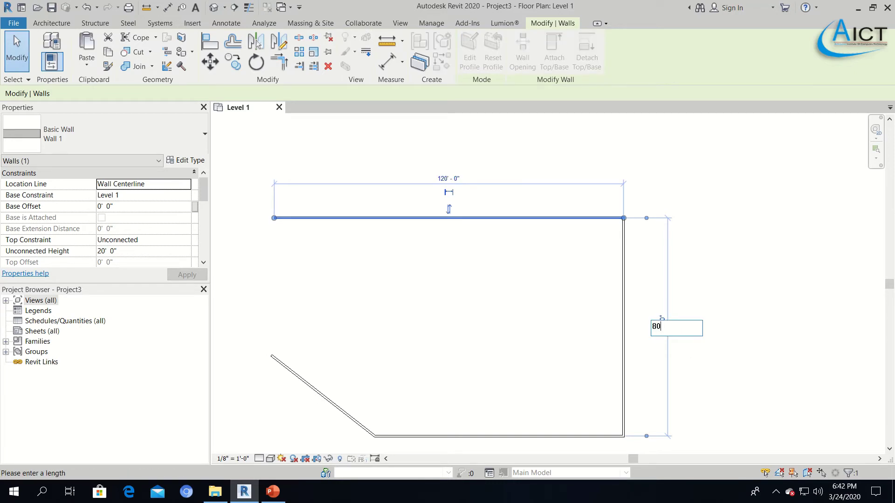
{"action": "key", "text": "Return"}
{"action": "scroll", "coordinate": [597, 324], "scroll_direction": "down", "scroll_amount": 1}
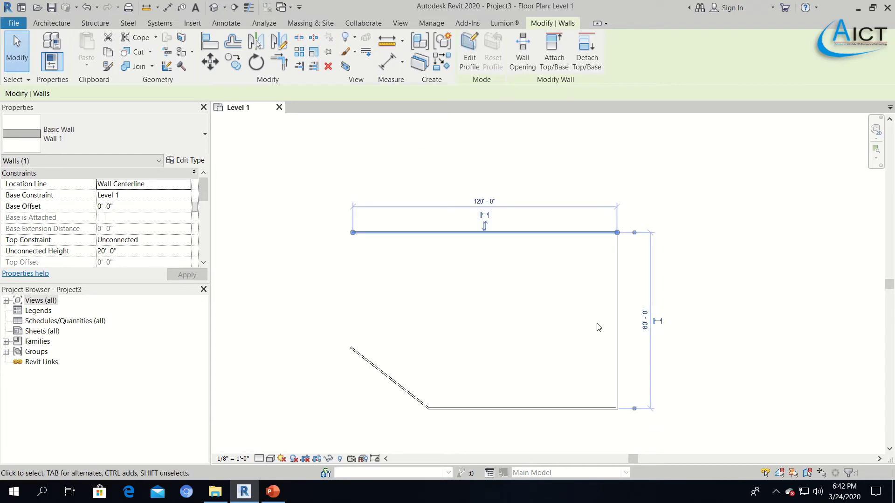
- Set the slanted wall's angle from the lower horizontal wall to 100° through its temporary angular dimension
{"action": "middle_click_drag", "start_coordinate": [553, 313], "coordinate": [612, 254]}
{"action": "left_click", "coordinate": [559, 350]}
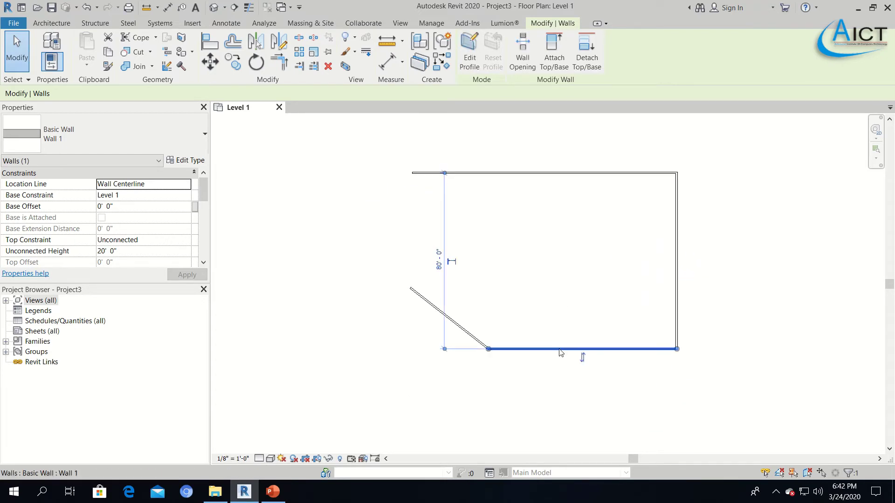
{"action": "left_click", "coordinate": [366, 376]}
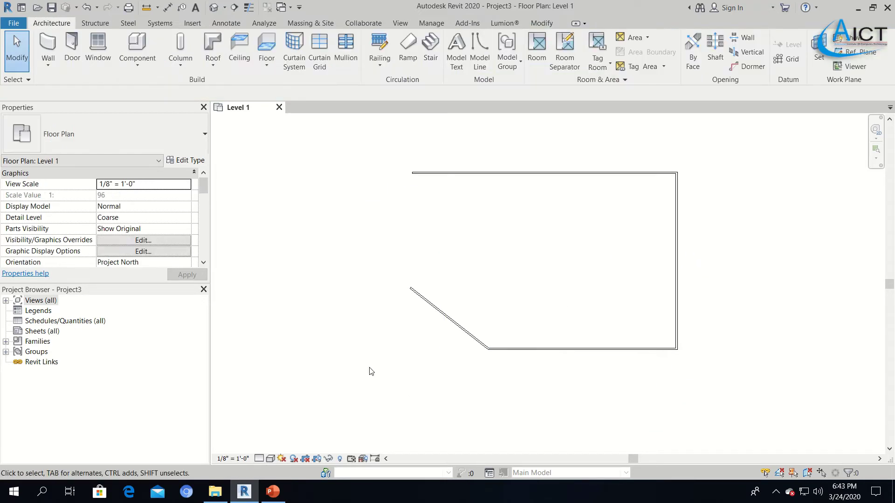
{"action": "left_click", "coordinate": [443, 313]}
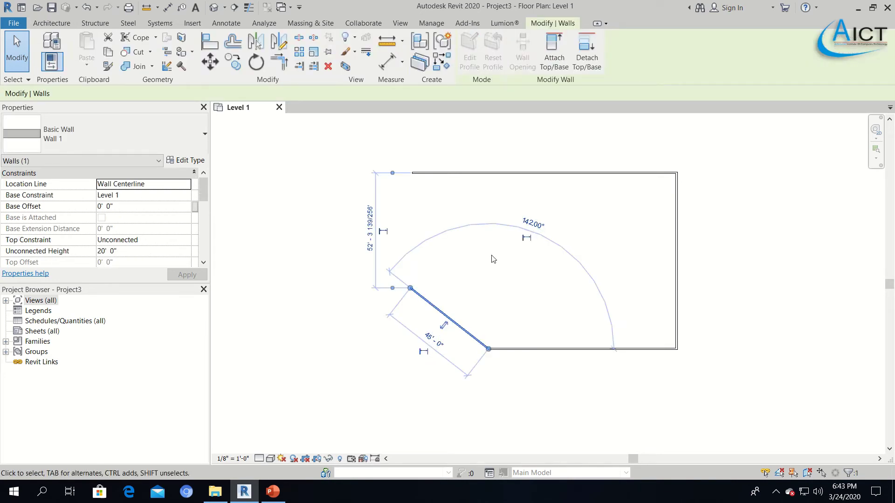
{"action": "left_click", "coordinate": [534, 227]}
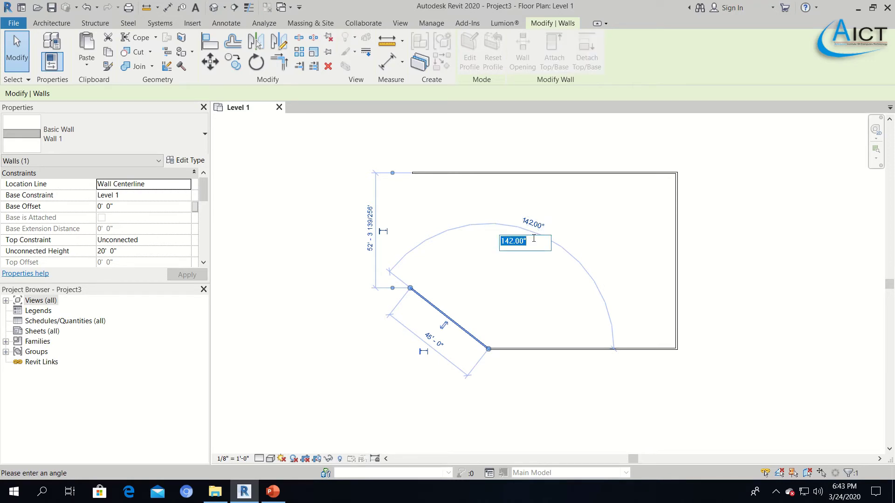
{"action": "type", "text": "100"}
{"action": "key", "text": "Return"}
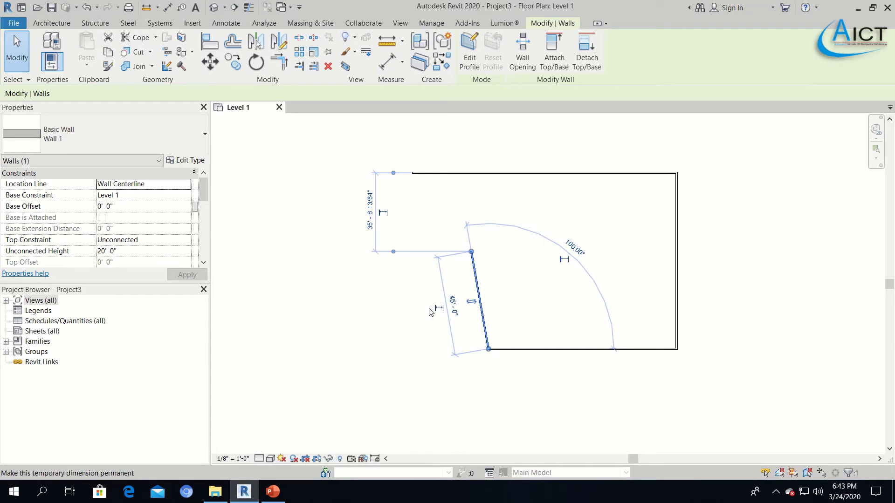
- Change the length of the slanted wall to 50' through its temporary dimension and deselect it
{"action": "left_click", "coordinate": [454, 306]}
{"action": "type", "text": "50"}
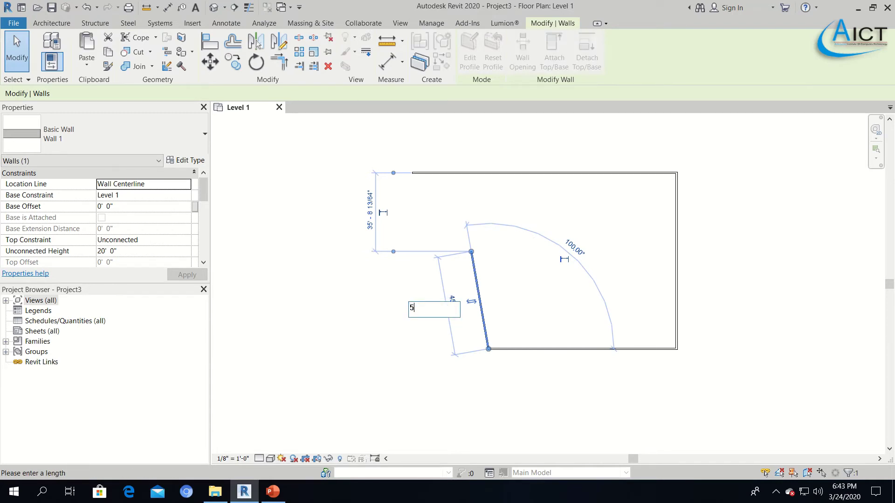
{"action": "key", "text": "Return"}
{"action": "left_click", "coordinate": [396, 298]}
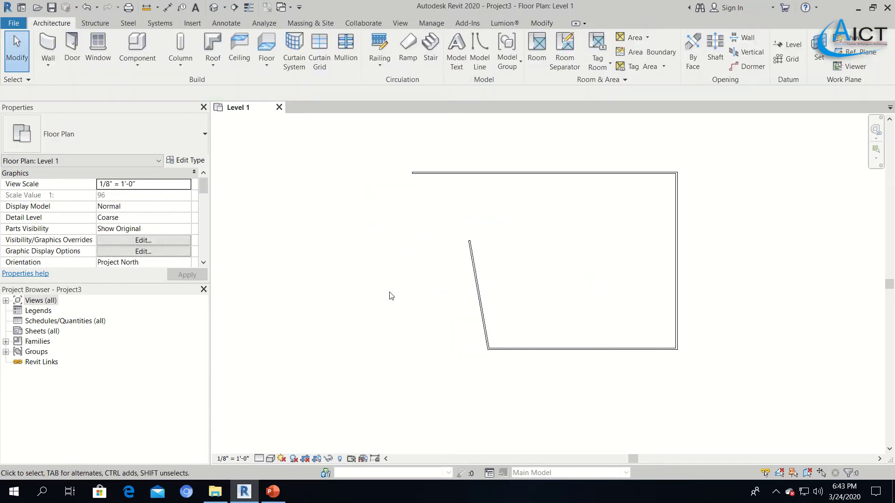
- Draw a circular wall with a 36' radius in the empty area beside the slanted wall, and finish placing walls
{"action": "left_click", "coordinate": [49, 51]}
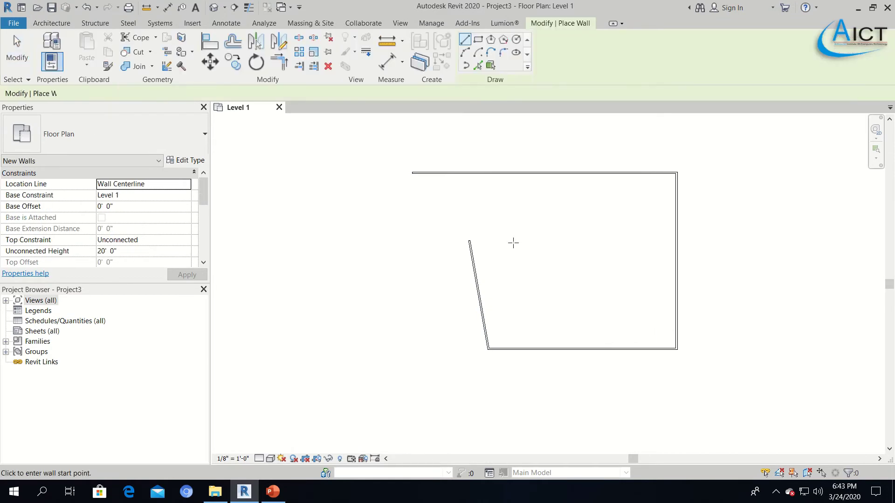
{"action": "left_click", "coordinate": [516, 39]}
{"action": "left_click", "coordinate": [329, 271]}
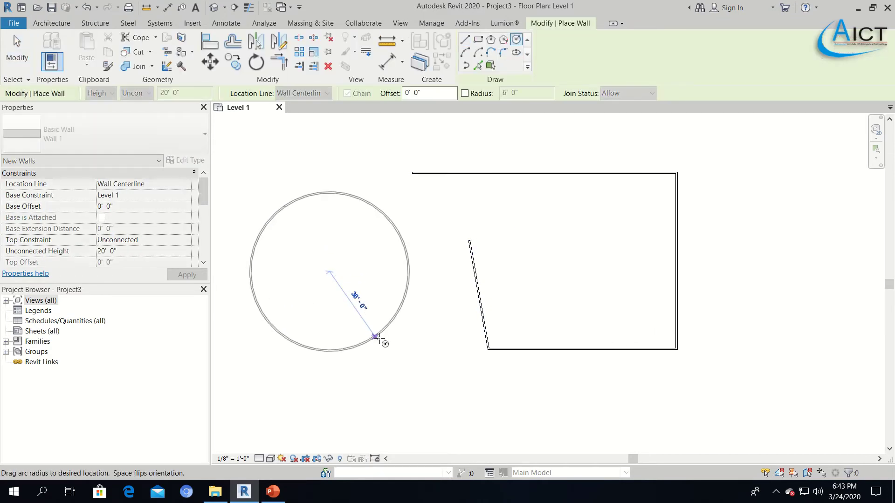
{"action": "left_click", "coordinate": [376, 335]}
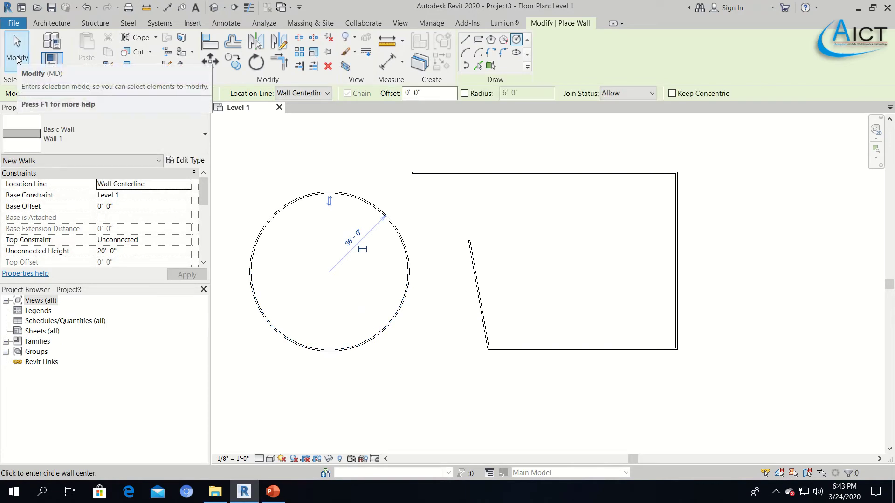
{"action": "left_click", "coordinate": [17, 51]}
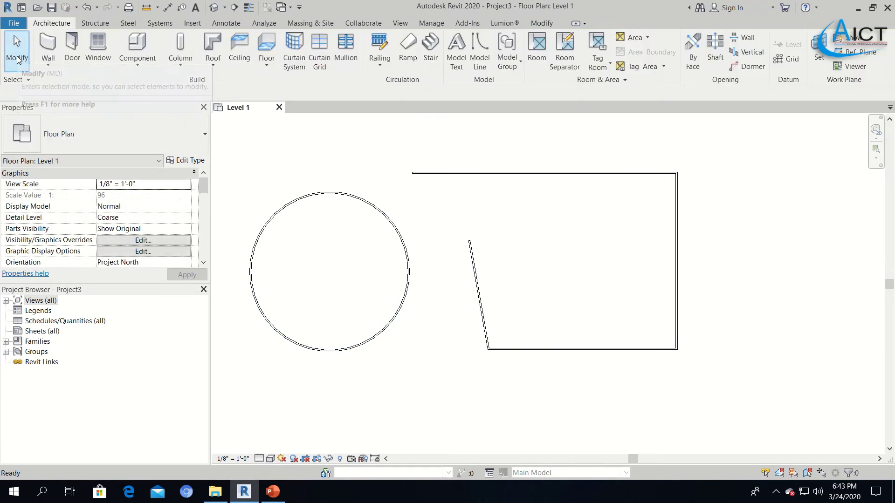
- Set the circular wall's radius to 40' through the temporary dimension of its upper half
{"action": "left_click", "coordinate": [348, 195]}
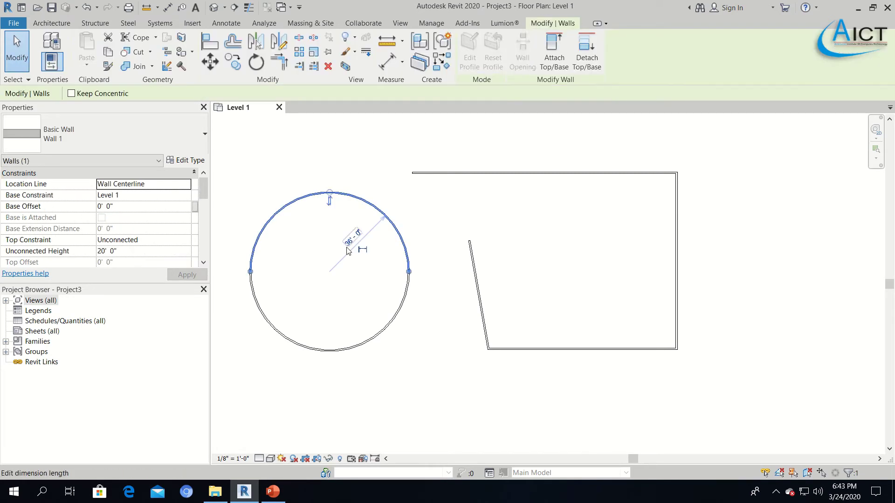
{"action": "left_click", "coordinate": [346, 250]}
{"action": "type", "text": "4"}
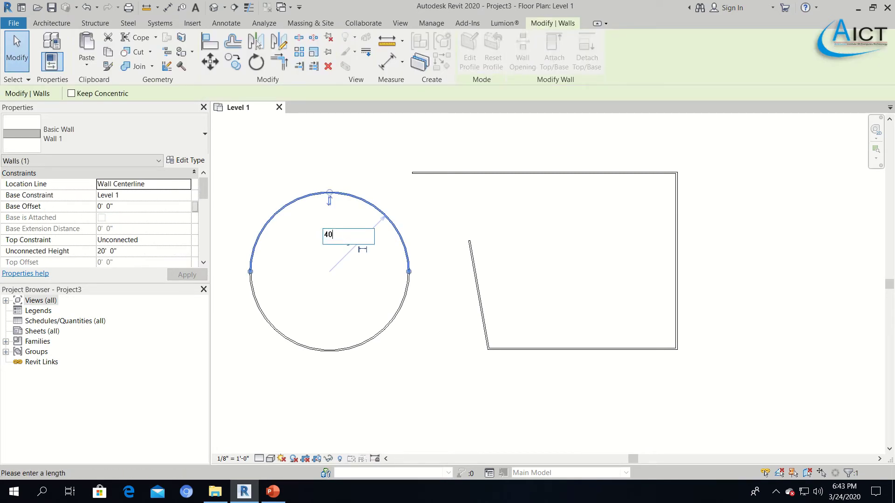
{"action": "type", "text": "0"}
{"action": "key", "text": "Return"}
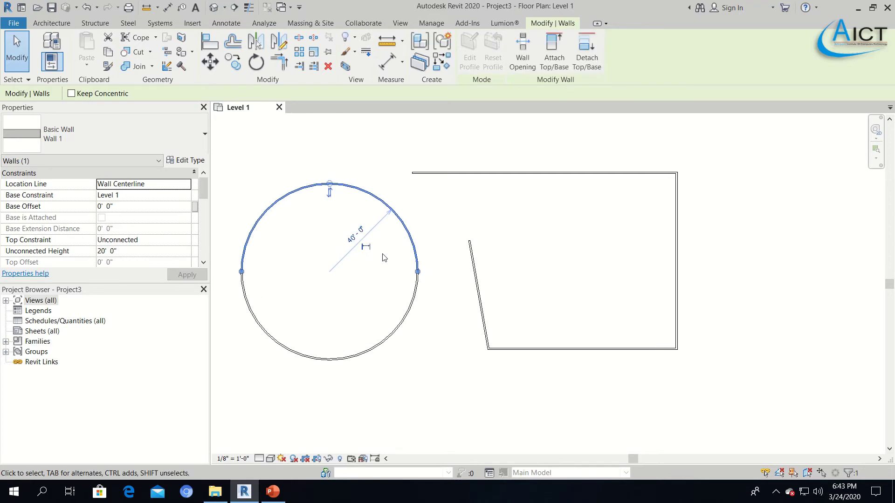
{"action": "left_click", "coordinate": [541, 270]}
- Delete all the walls in the Level 1 plan, including the circular one
{"action": "scroll", "coordinate": [580, 280], "scroll_direction": "down", "scroll_amount": 2}
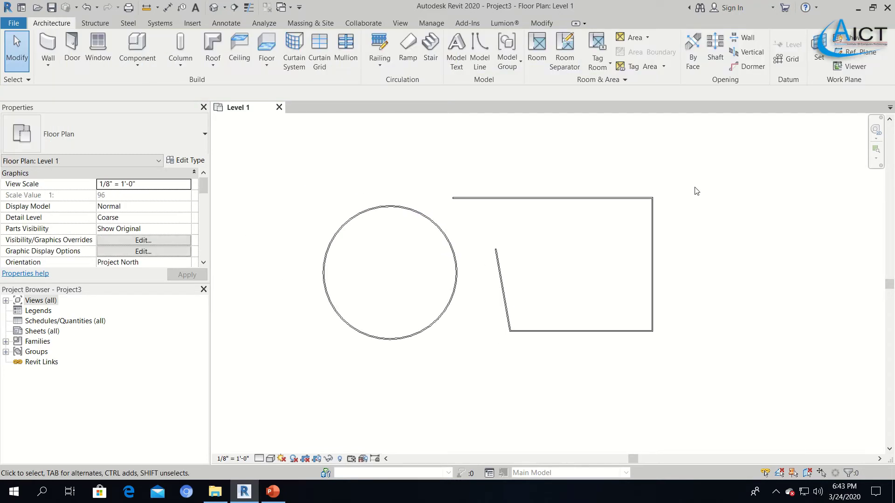
{"action": "left_click_drag", "start_coordinate": [707, 175], "coordinate": [295, 369]}
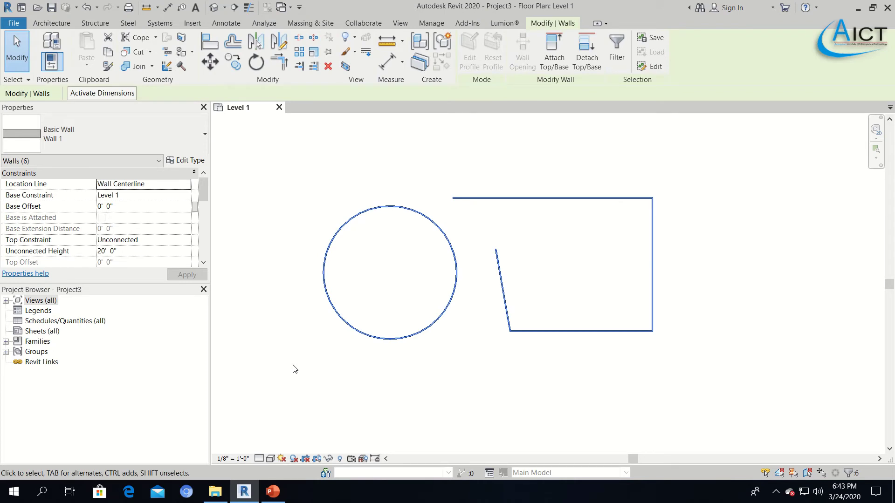
{"action": "key", "text": "Delete"}
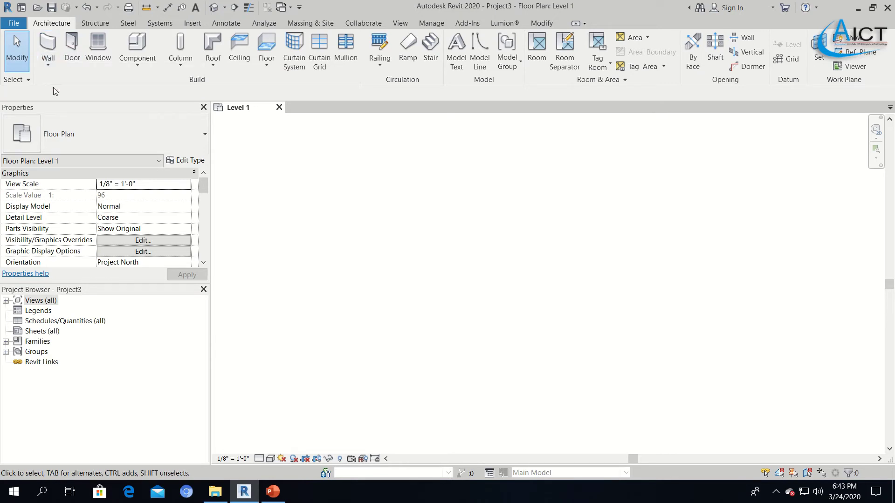
- Draw a chain of two Wall 1 walls: a long horizontal one and a shorter vertical one going down from its right end
{"action": "left_click", "coordinate": [55, 45]}
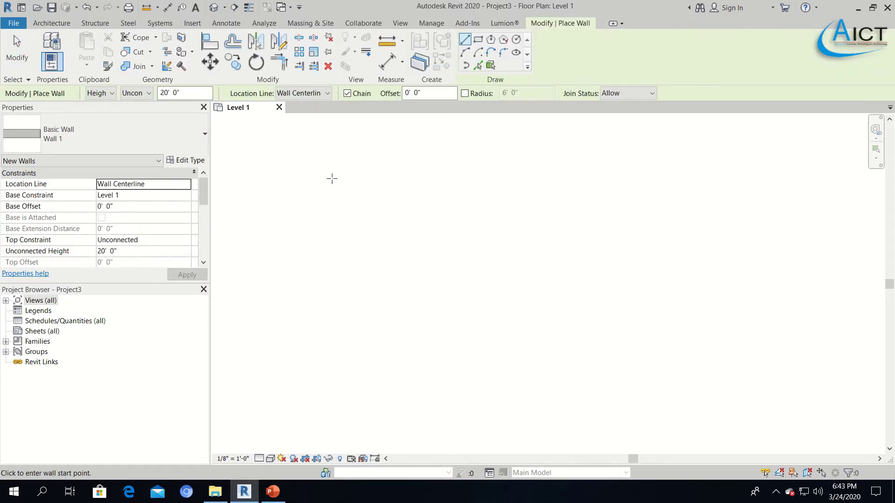
{"action": "left_click", "coordinate": [300, 179]}
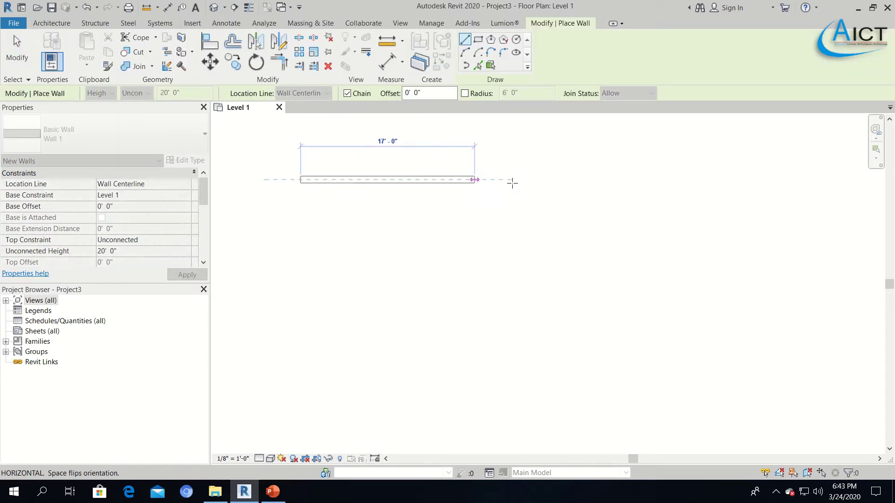
{"action": "left_click", "coordinate": [705, 179]}
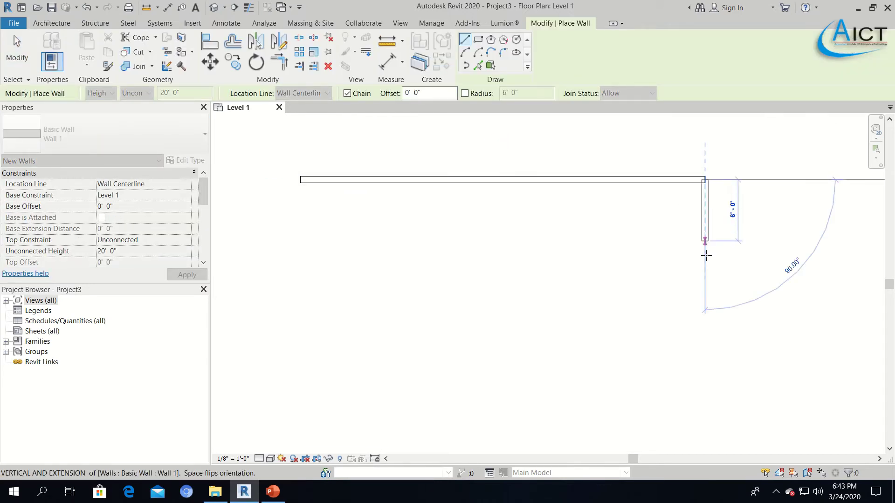
{"action": "left_click", "coordinate": [704, 322]}
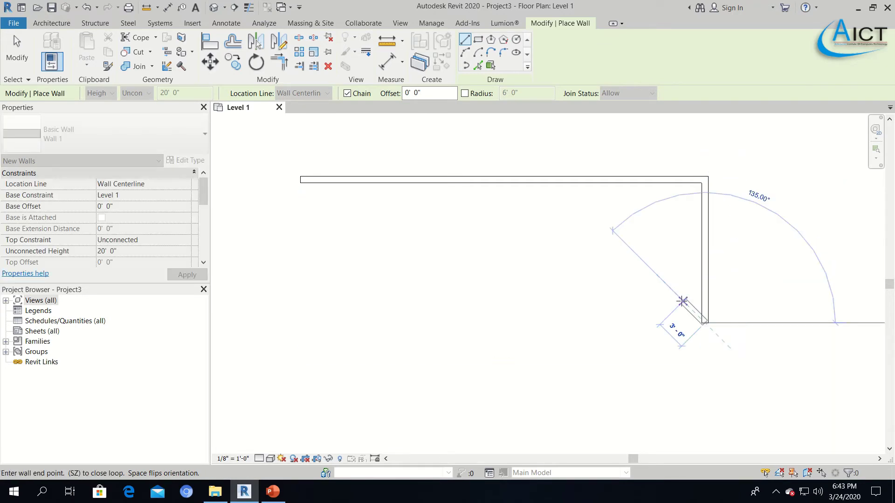
{"action": "key", "text": "Escape"}
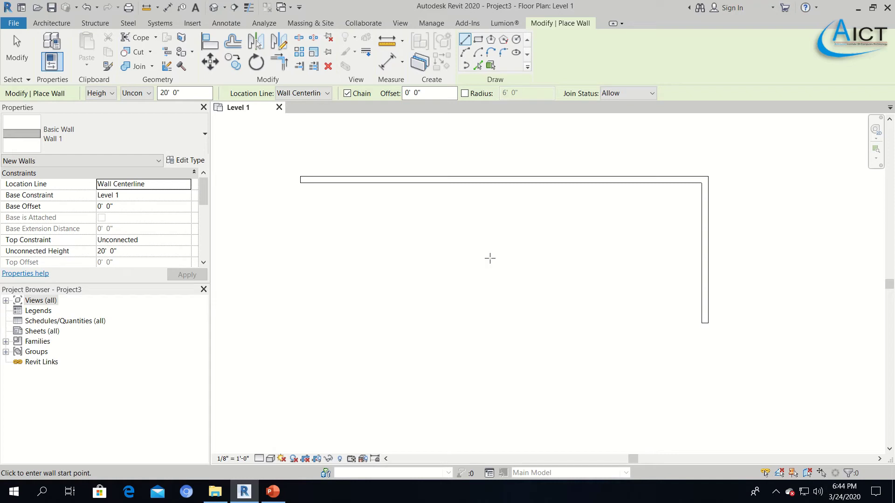
- Duplicate the Wall 1 type of the Basic Wall family and name the copy "Wall 2 12 inch"
{"action": "left_click", "coordinate": [51, 23]}
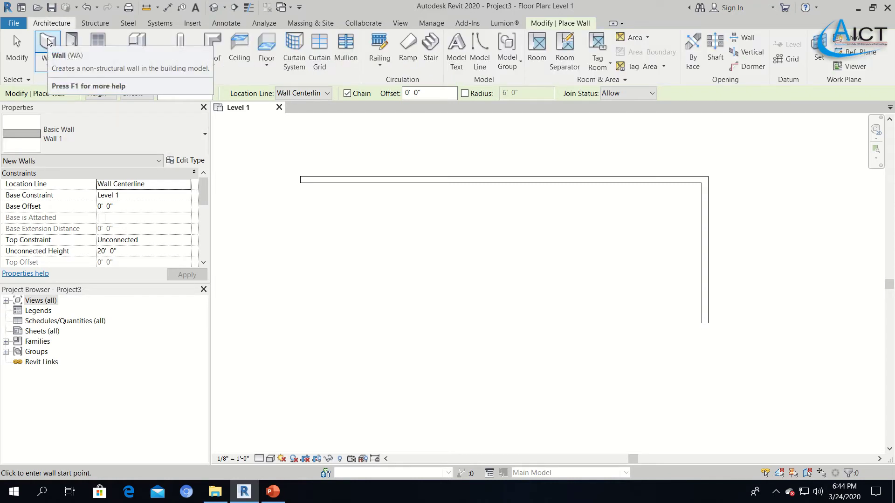
{"action": "left_click", "coordinate": [48, 42]}
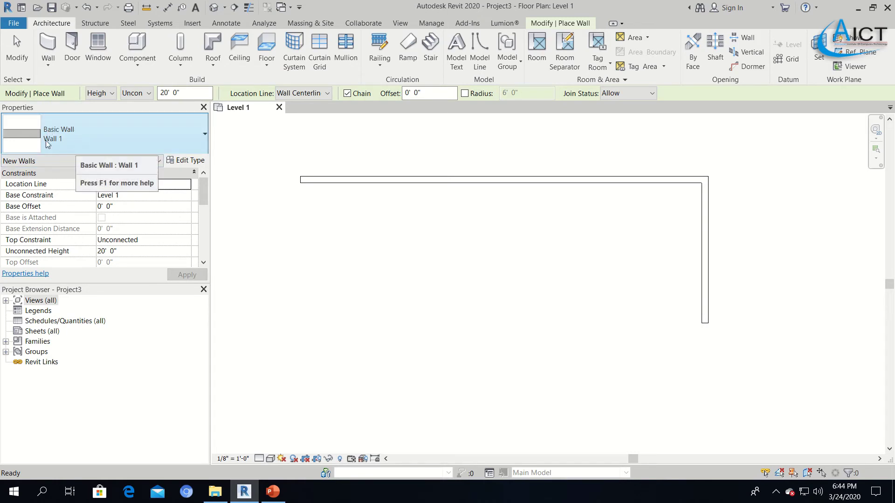
{"action": "left_click", "coordinate": [189, 163]}
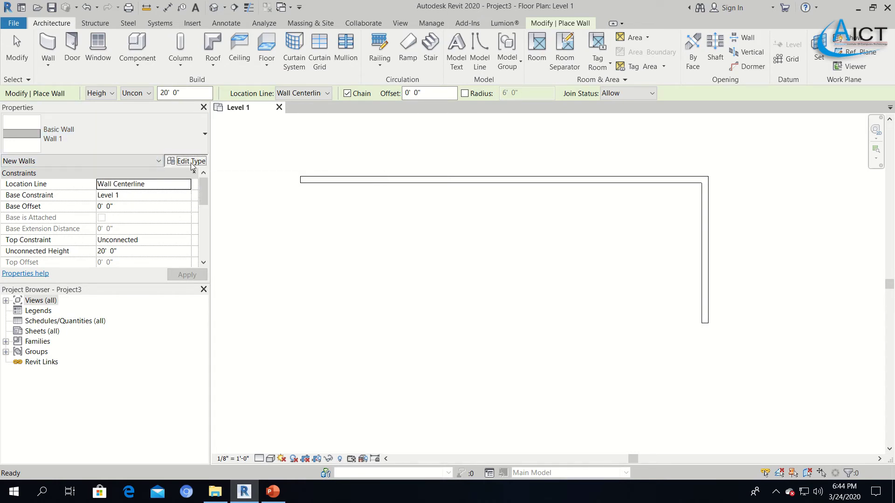
{"action": "left_click_drag", "start_coordinate": [162, 29], "coordinate": [304, 58]}
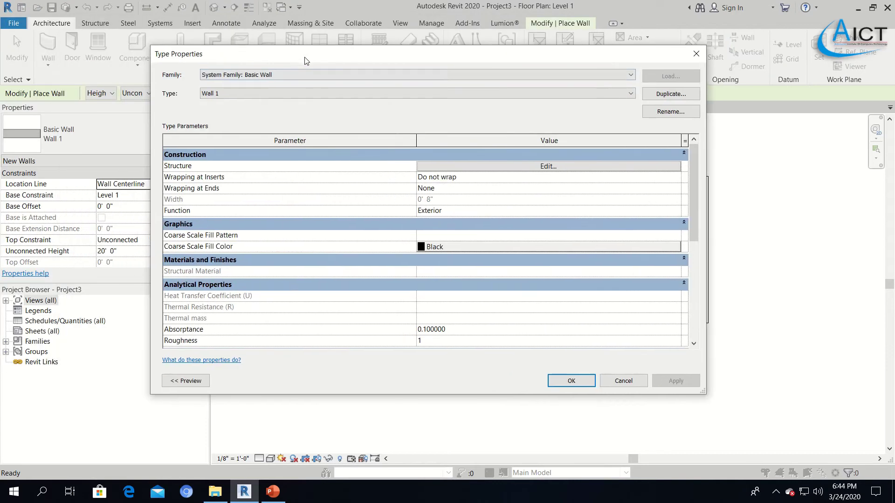
{"action": "left_click_drag", "start_coordinate": [149, 235], "coordinate": [323, 168]}
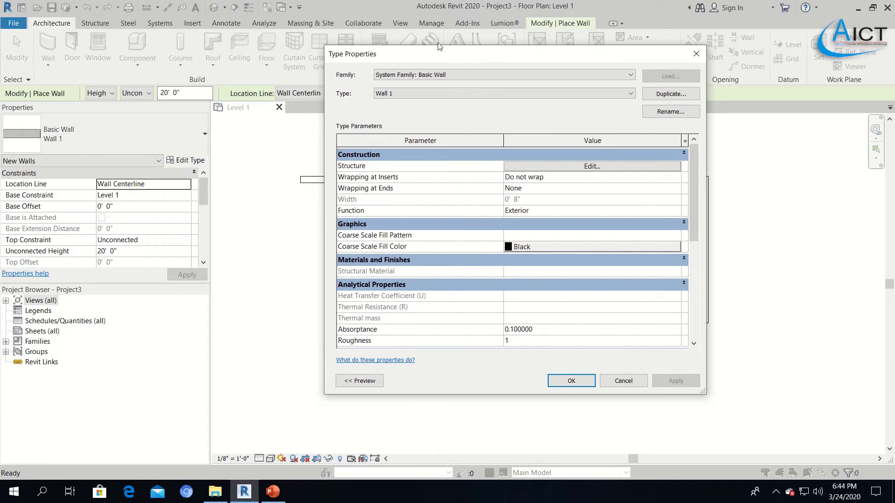
{"action": "mouse_move", "coordinate": [446, 51]}
{"action": "left_mouse_down"}
{"action": "mouse_move", "coordinate": [316, 59]}
{"action": "mouse_move", "coordinate": [189, 36]}
{"action": "left_mouse_up"}
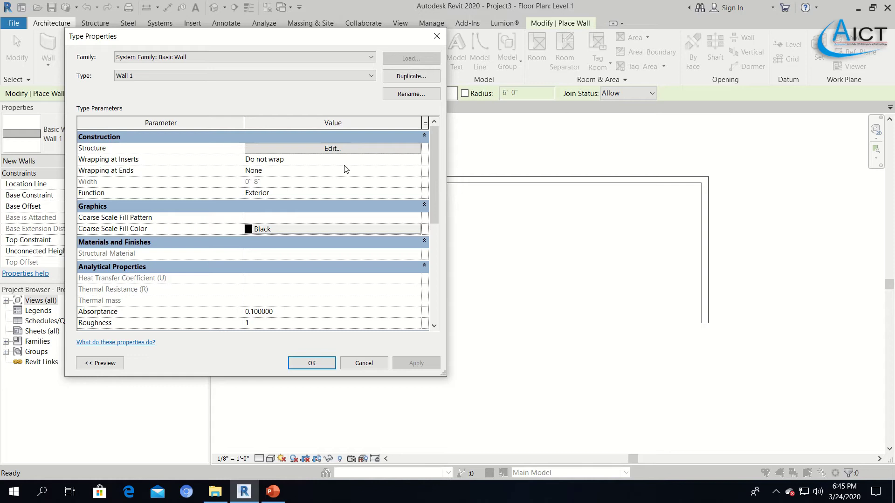
{"action": "left_click", "coordinate": [404, 80]}
{"action": "left_click", "coordinate": [373, 189]}
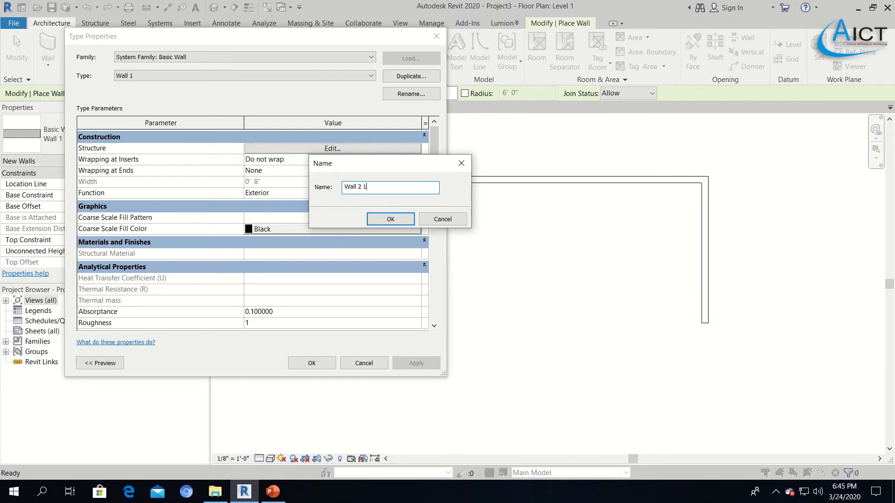
{"action": "type", "text": "12 inch"}
{"action": "left_click", "coordinate": [390, 219]}
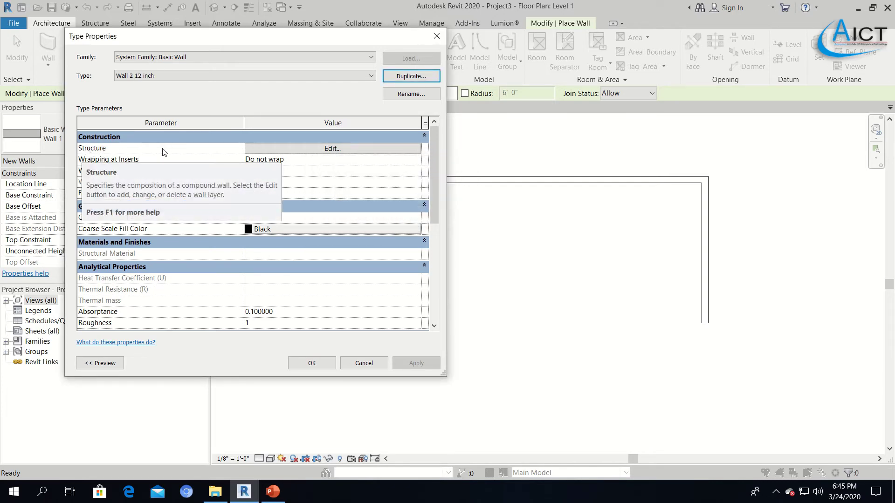
- Set the structure layer's thickness of the Wall 2 12 inch type to 12" and accept the type changes
{"action": "left_click", "coordinate": [341, 150]}
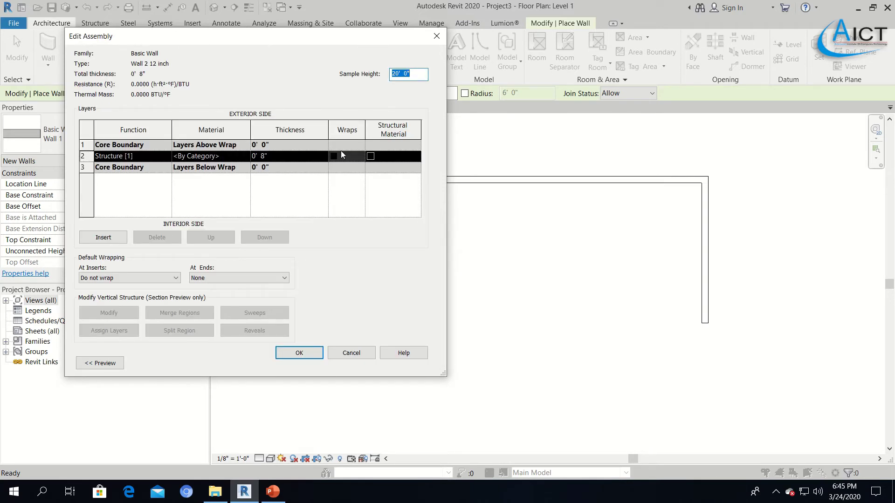
{"action": "left_click", "coordinate": [262, 157]}
{"action": "double_click", "coordinate": [262, 157]}
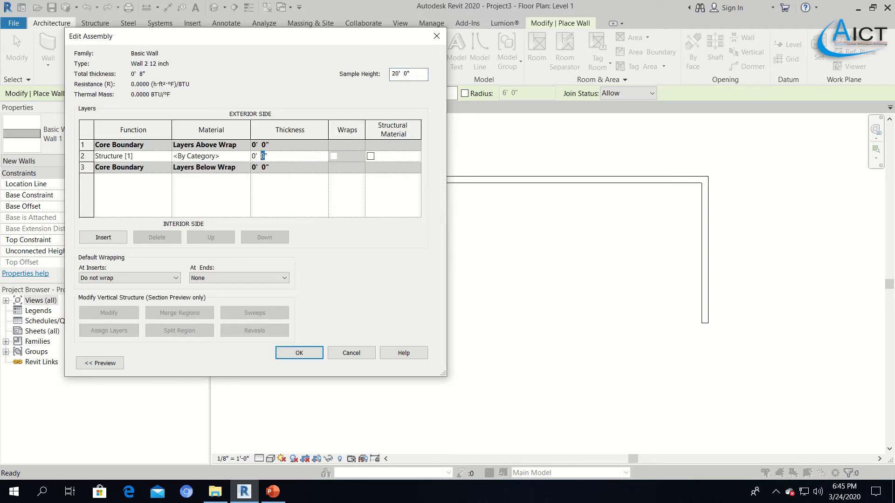
{"action": "type", "text": "12"}
{"action": "left_click", "coordinate": [277, 188]}
{"action": "left_click", "coordinate": [306, 350]}
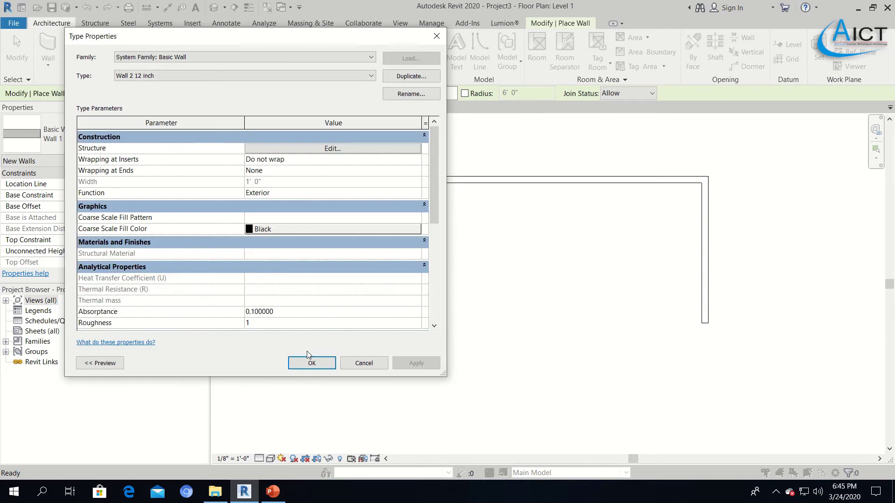
{"action": "left_click", "coordinate": [314, 364]}
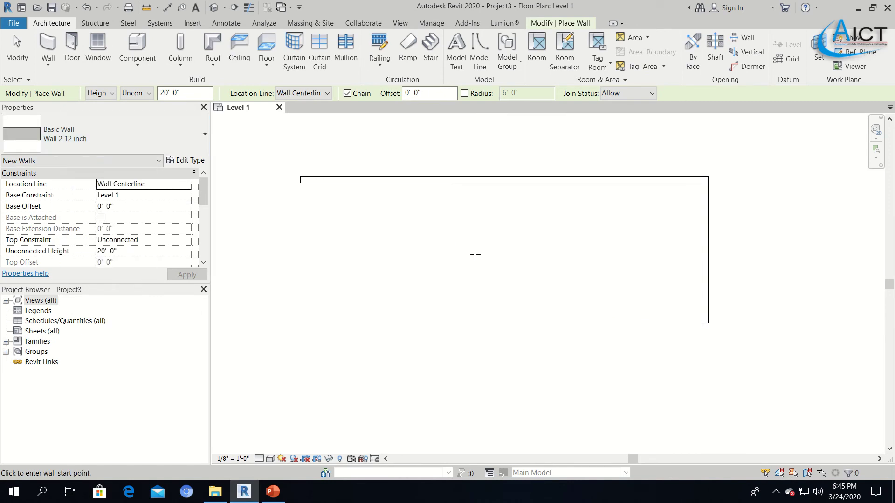
- Draw a chain of two Wall 2 12 inch walls inside the existing corner: about 34'-6" horizontal, with about 11'-6" down from its right end
{"action": "left_click", "coordinate": [300, 235]}
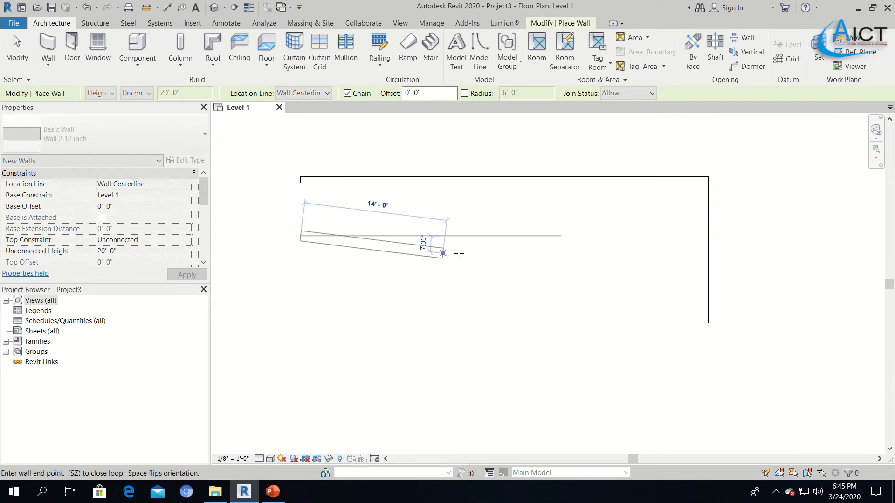
{"action": "left_click", "coordinate": [655, 235]}
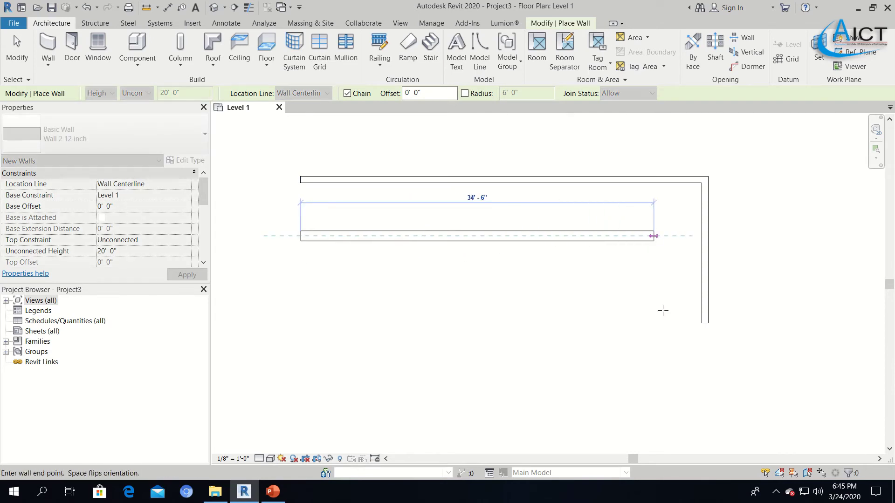
{"action": "left_click", "coordinate": [654, 353]}
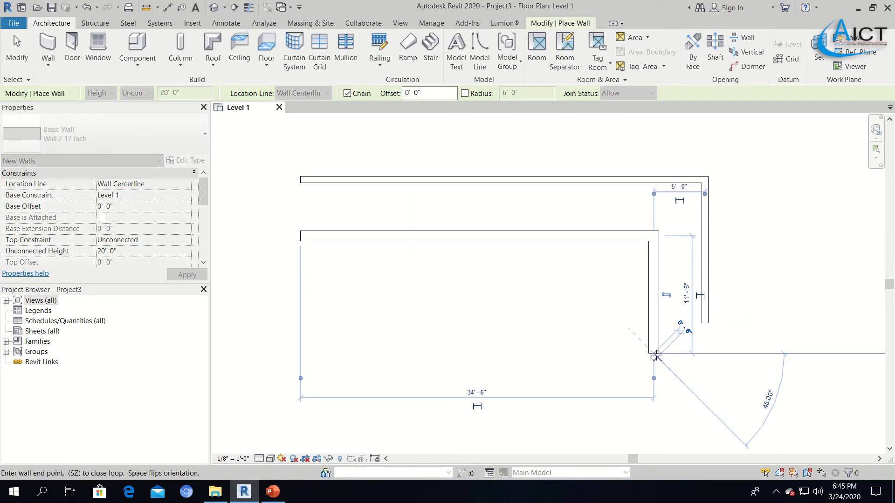
{"action": "key", "text": "Escape"}
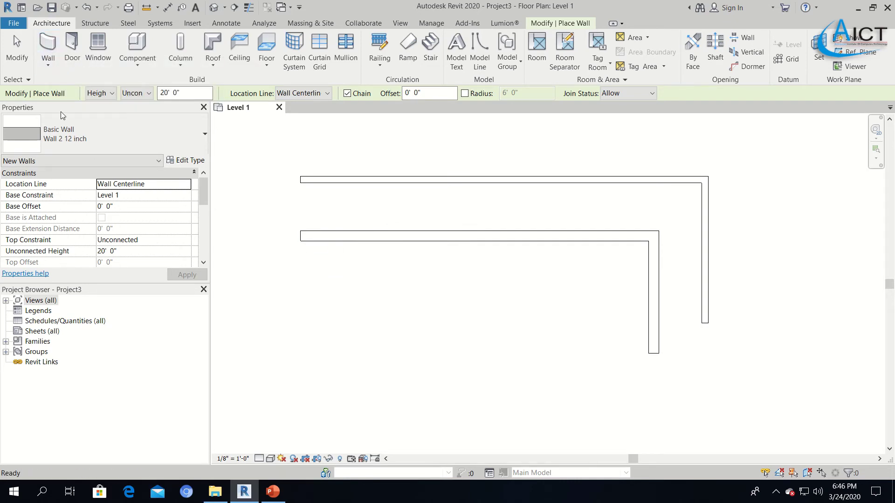
- Duplicate the Wall 2 12 inch type of the Basic Wall family and name the copy "Wall 3 14 inch"
{"action": "left_click", "coordinate": [186, 160]}
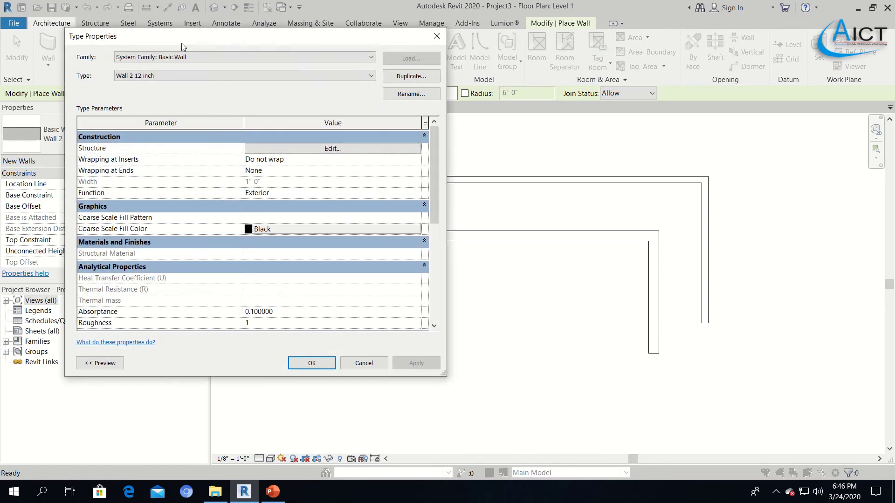
{"action": "left_click_drag", "start_coordinate": [185, 41], "coordinate": [311, 64]}
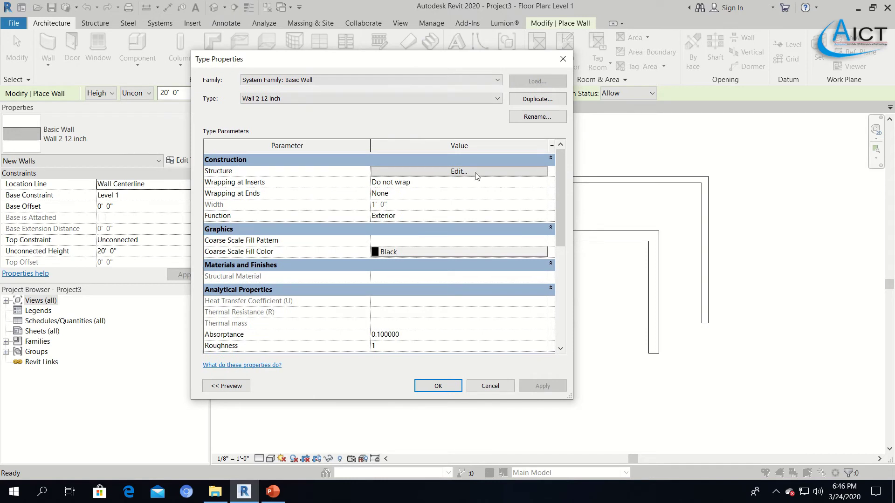
{"action": "left_click", "coordinate": [531, 99]}
{"action": "left_click", "coordinate": [405, 188]}
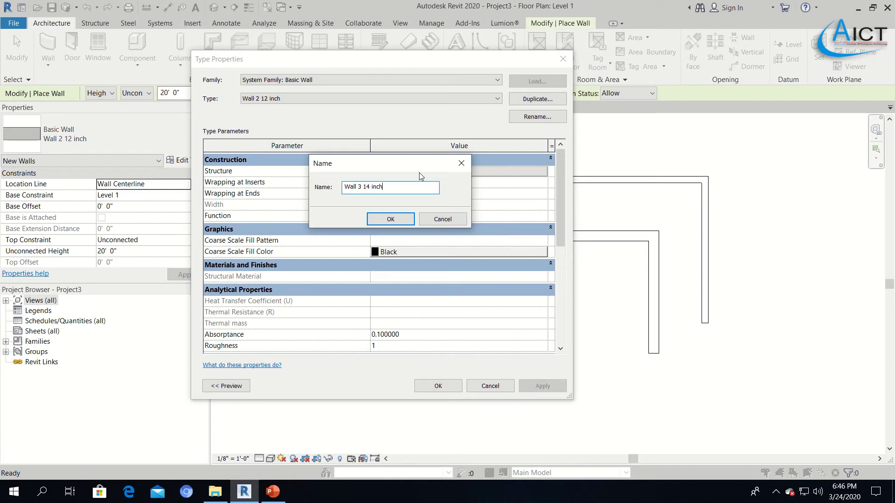
{"action": "left_click", "coordinate": [392, 220]}
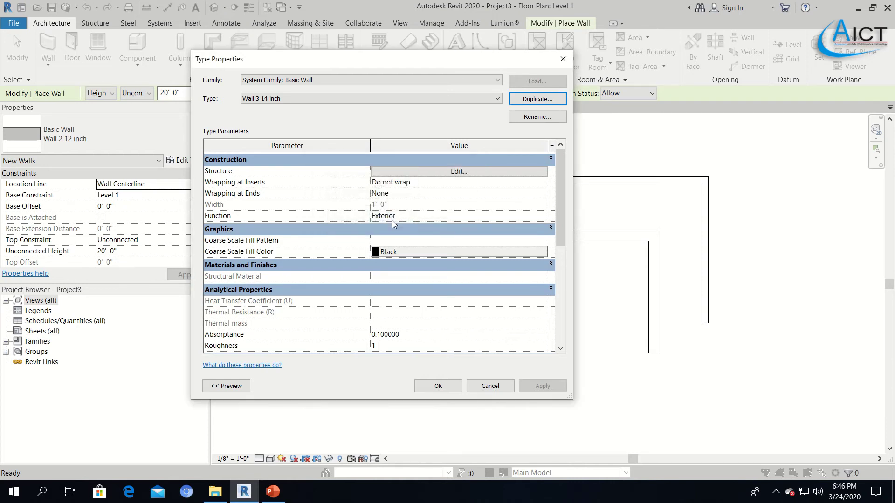
- Set the structure layer's thickness of the Wall 3 14 inch type to 1' 2" and accept the type changes
{"action": "left_click", "coordinate": [455, 172]}
{"action": "left_click", "coordinate": [389, 180]}
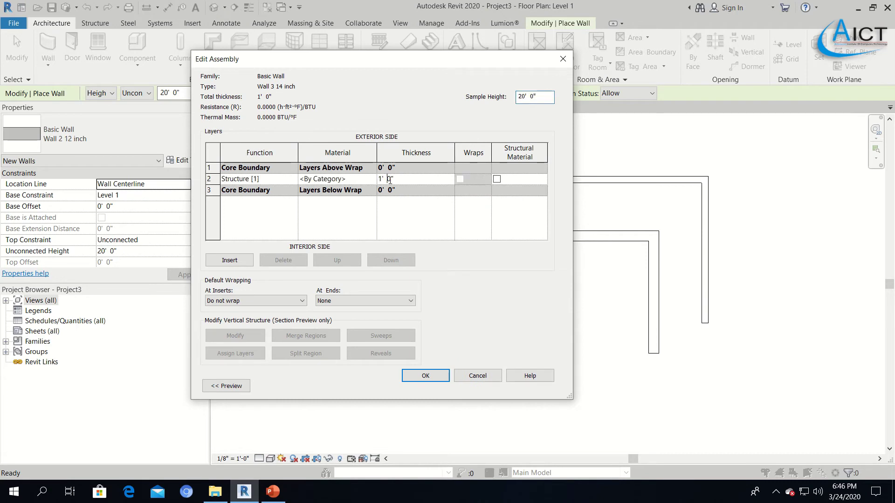
{"action": "type", "text": "2"}
{"action": "left_click", "coordinate": [413, 221]}
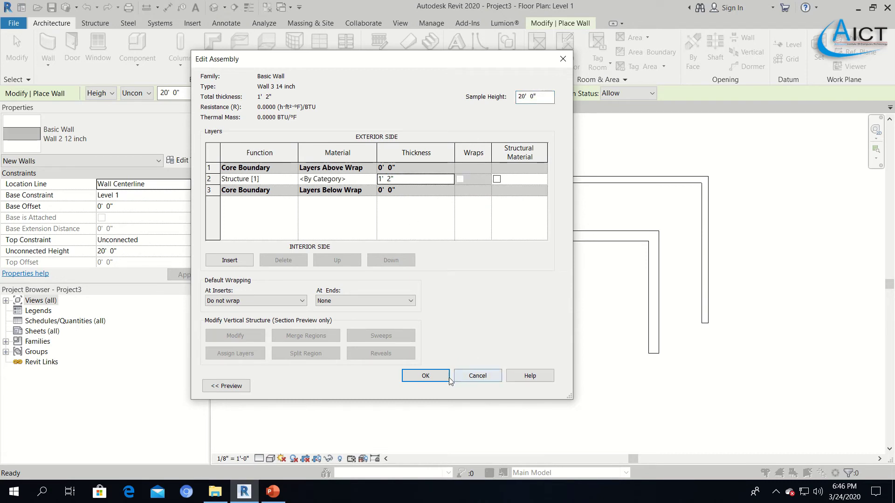
{"action": "left_click", "coordinate": [425, 375]}
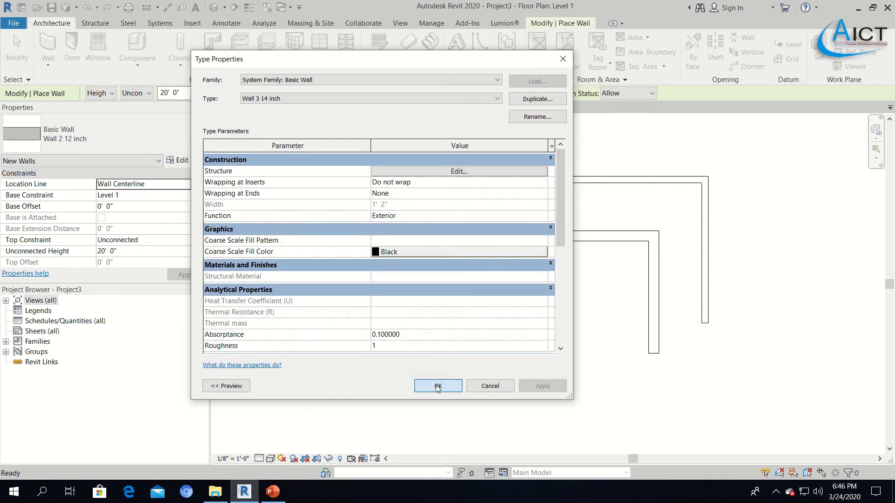
{"action": "left_click", "coordinate": [435, 385]}
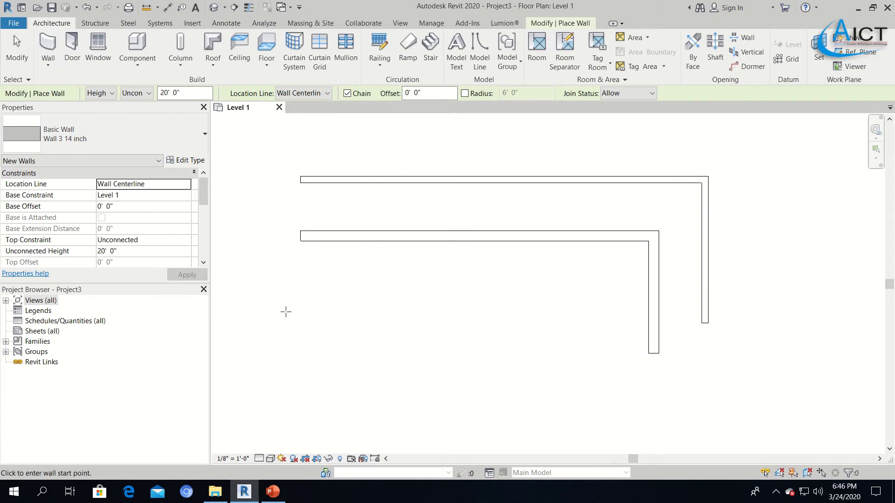
- Draw a chain of two Wall 3 14 inch walls below the others: about 31'-0" horizontal, with about 11'-6" down from its right end
{"action": "left_click", "coordinate": [294, 293]}
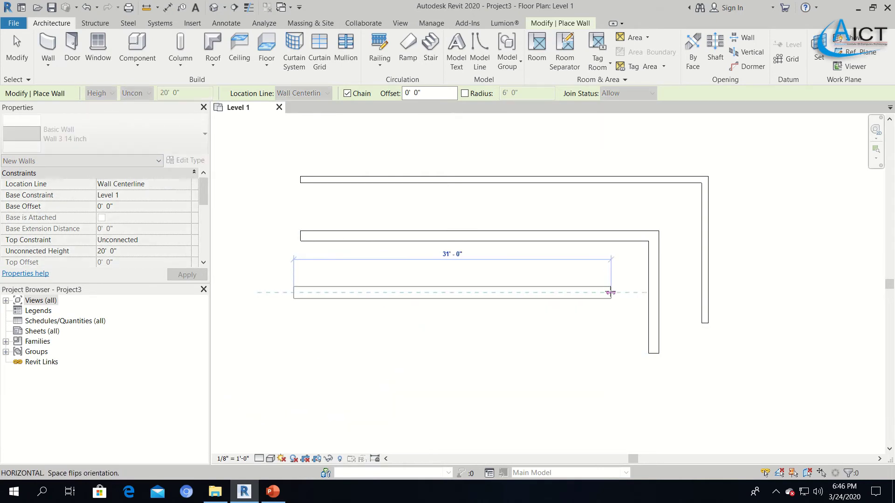
{"action": "left_click", "coordinate": [610, 293]}
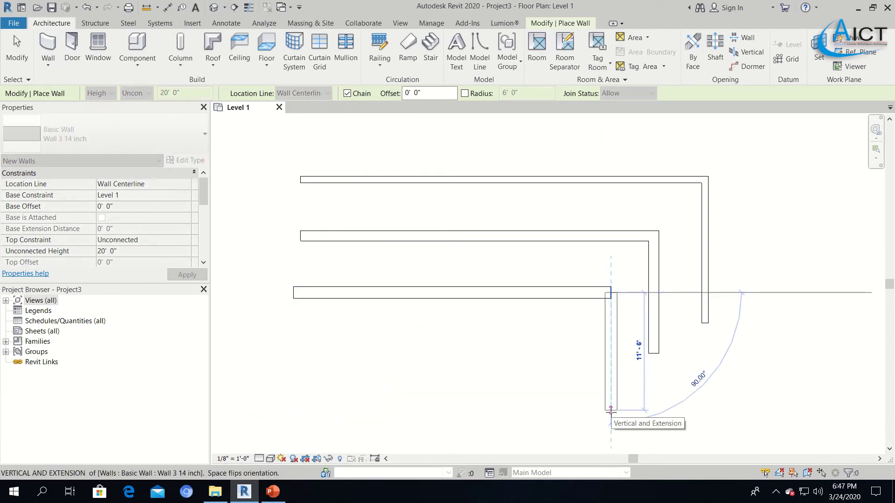
{"action": "left_click", "coordinate": [611, 410]}
{"action": "key", "text": "Escape"}
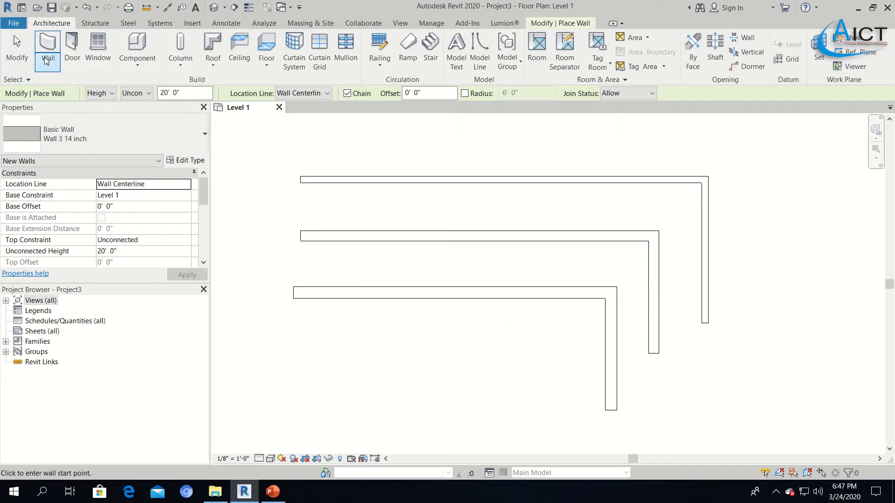
- Draw a chain of two Wall 1 walls: a long horizontal one below all the others and a vertical one going up from its right end
{"action": "left_click", "coordinate": [50, 43]}
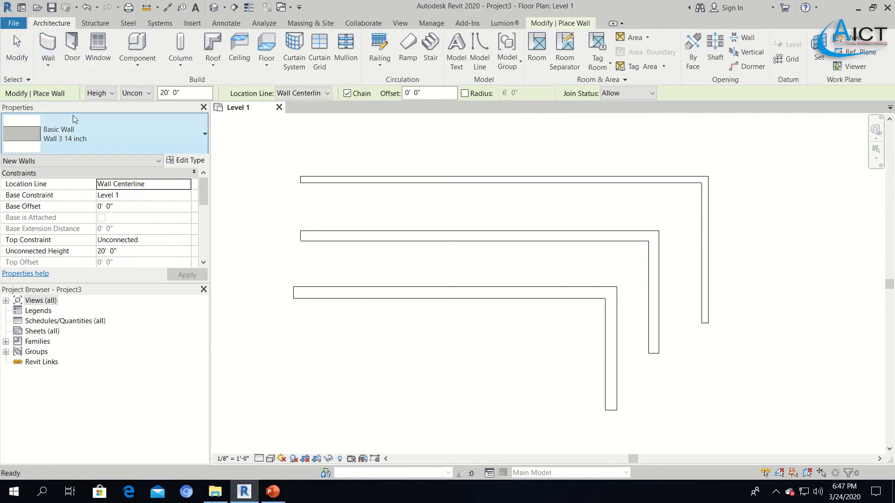
{"action": "left_click", "coordinate": [126, 135]}
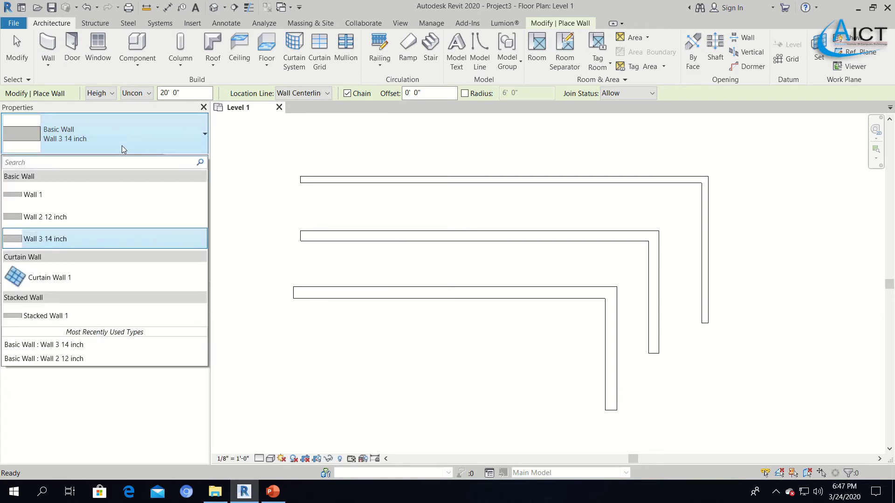
{"action": "left_click", "coordinate": [37, 196]}
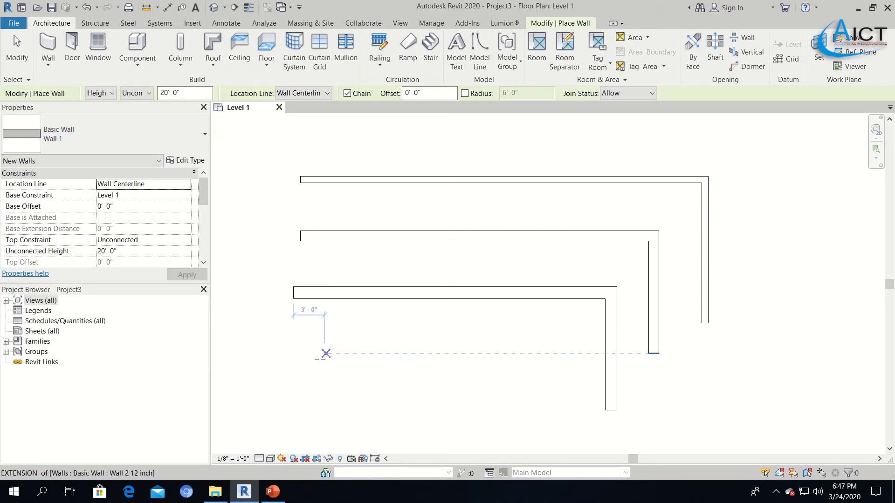
{"action": "left_click", "coordinate": [306, 435]}
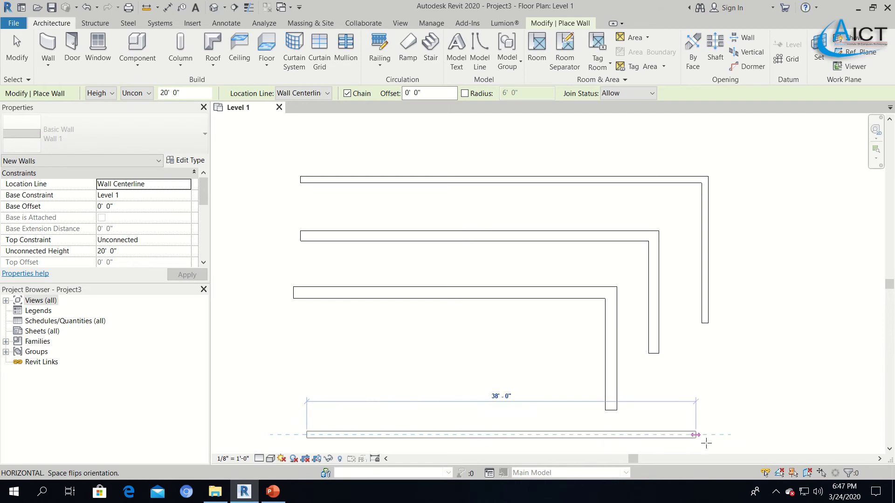
{"action": "left_click", "coordinate": [779, 435]}
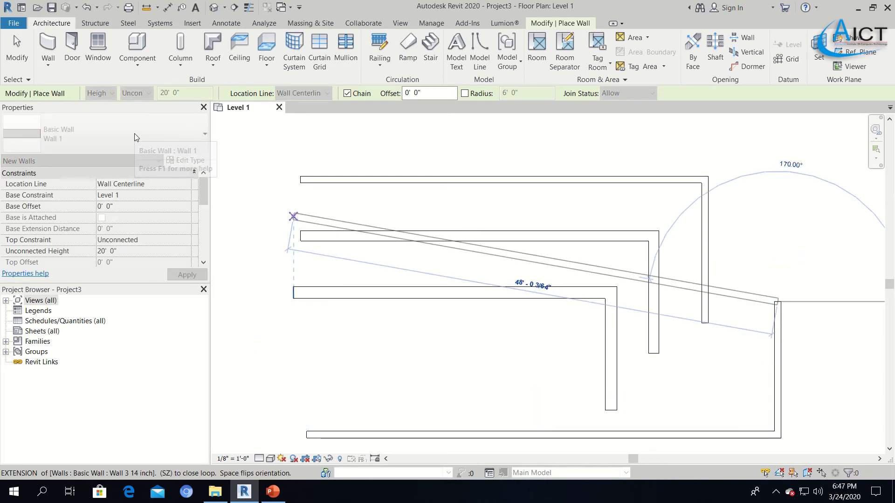
{"action": "key", "text": "Escape"}
- Draw a chain of two Wall 2 12 inch walls at the plan's lower left: a short horizontal one and one going up from its left end
{"action": "left_click", "coordinate": [58, 138]}
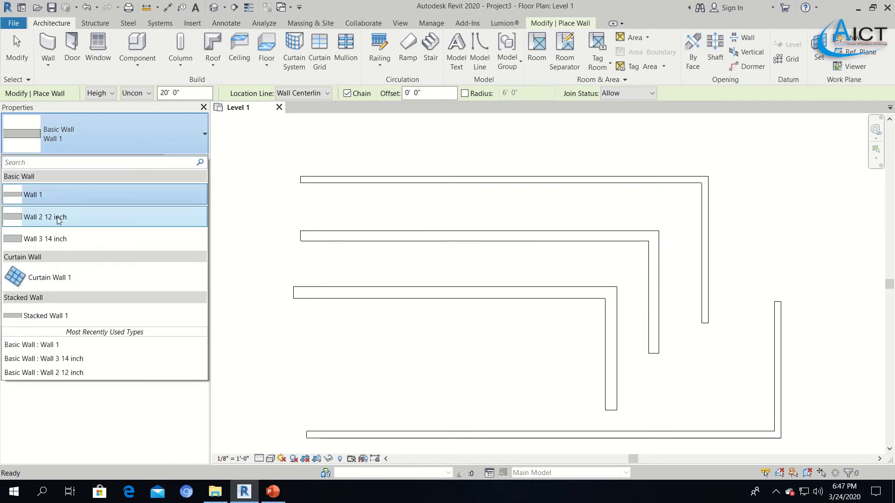
{"action": "left_click", "coordinate": [56, 216]}
{"action": "left_click", "coordinate": [330, 400]}
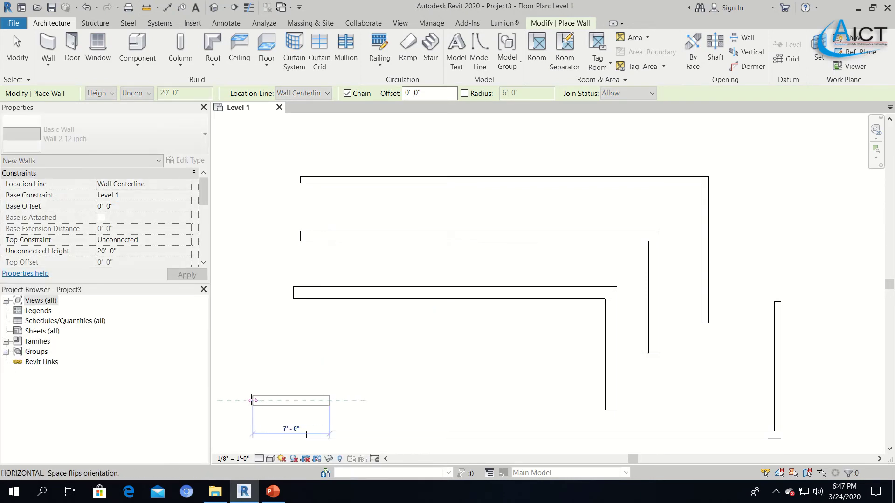
{"action": "left_click", "coordinate": [244, 399]}
{"action": "left_click", "coordinate": [248, 277]}
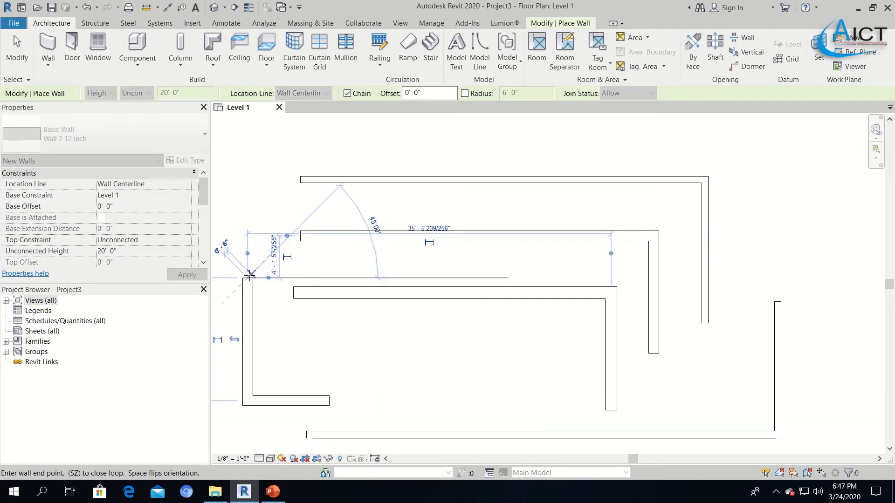
{"action": "key", "text": "Escape"}
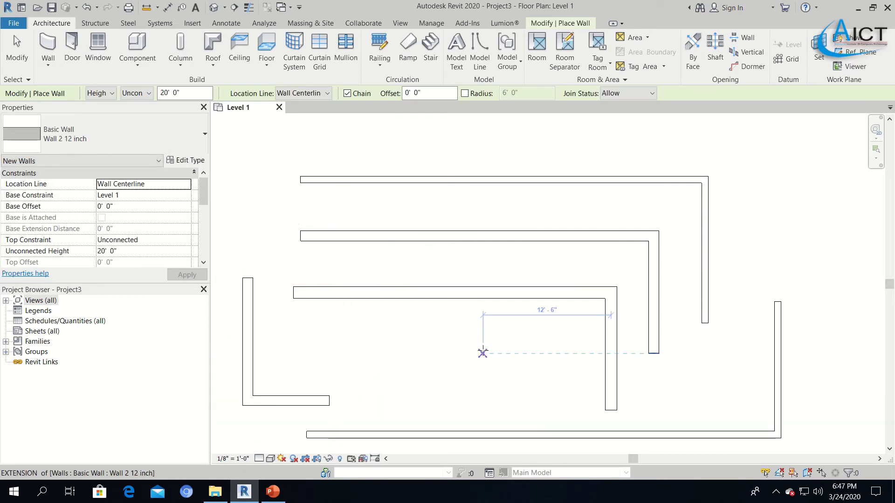
{"action": "middle_click_drag", "start_coordinate": [482, 354], "coordinate": [512, 338]}
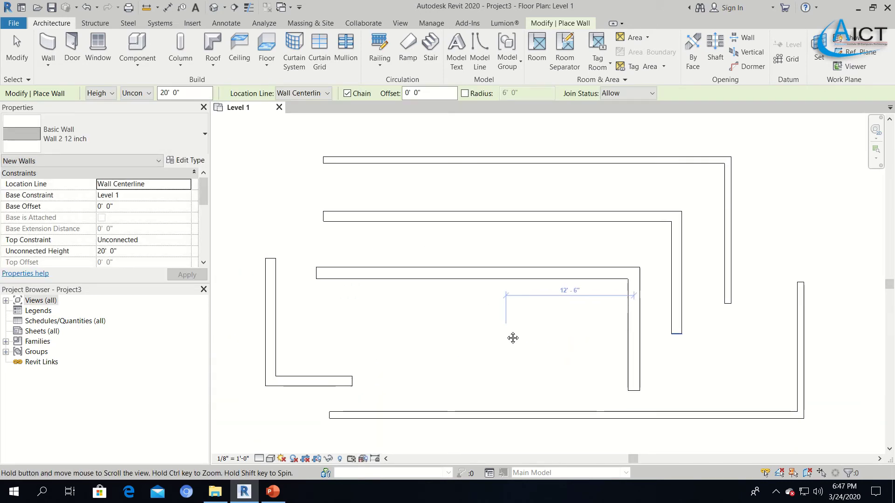
{"action": "left_click", "coordinate": [12, 51]}
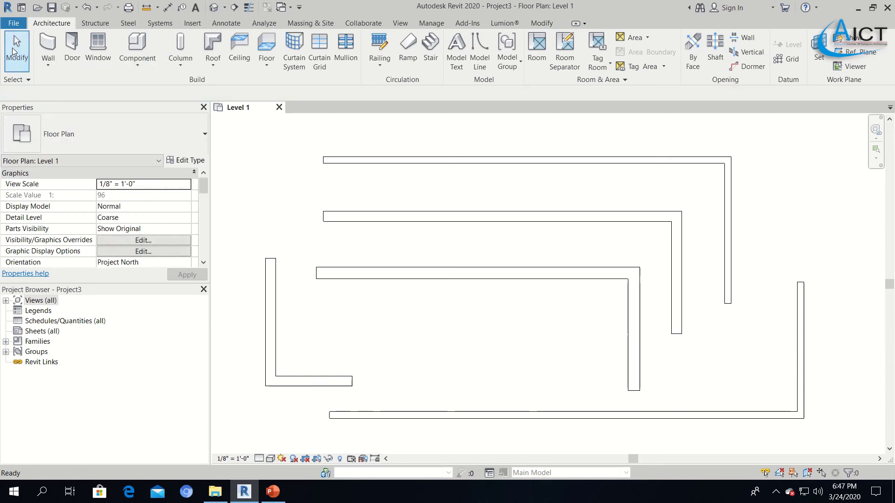
- Change the vertical Wall 3 14 inch wall of the innermost corner to the Wall 1 type
{"action": "left_click", "coordinate": [634, 332]}
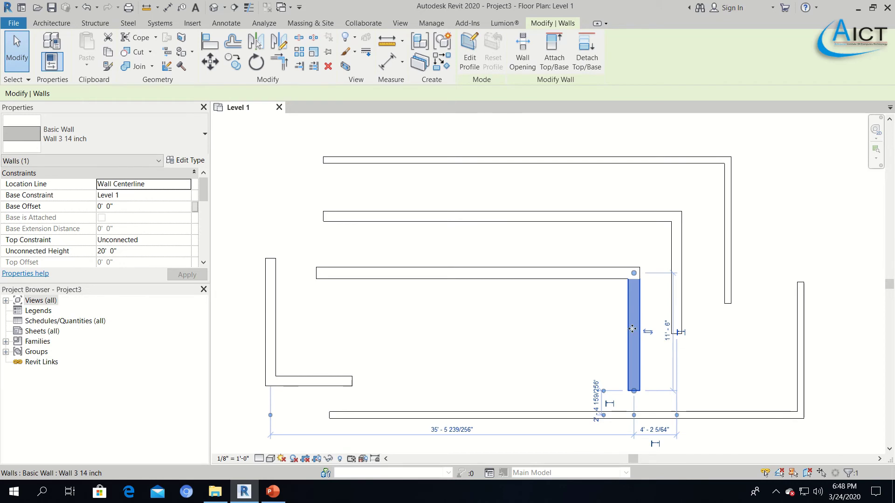
{"action": "left_click", "coordinate": [116, 142]}
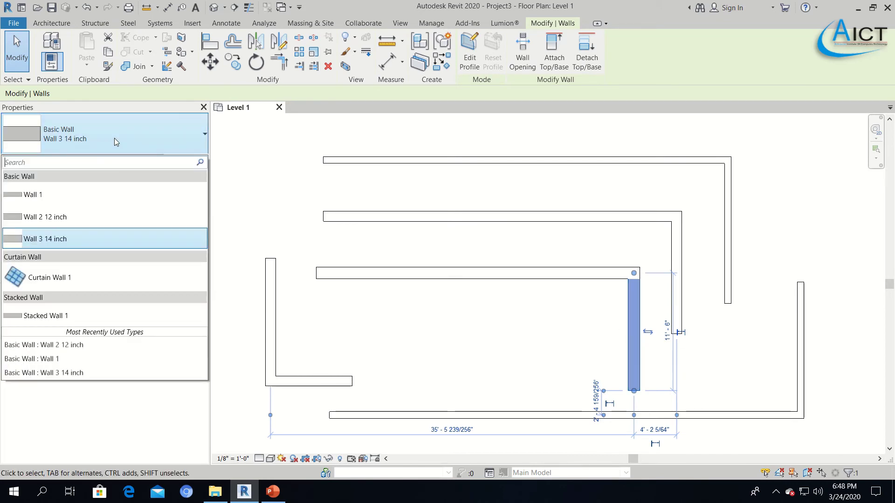
{"action": "left_click", "coordinate": [40, 195]}
{"action": "left_click", "coordinate": [537, 345]}
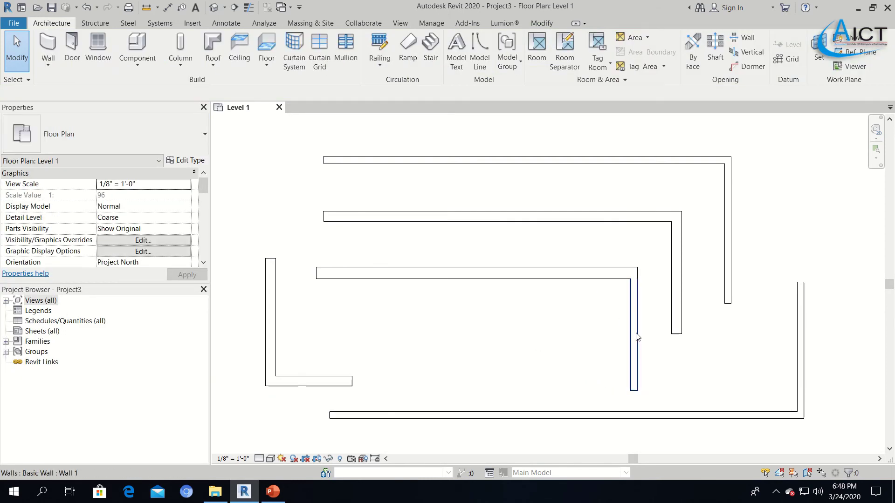
- Change the vertical wall of the outermost, uppermost corner to the Wall 3 14 inch type
{"action": "scroll", "coordinate": [635, 309], "scroll_direction": "up", "scroll_amount": 3}
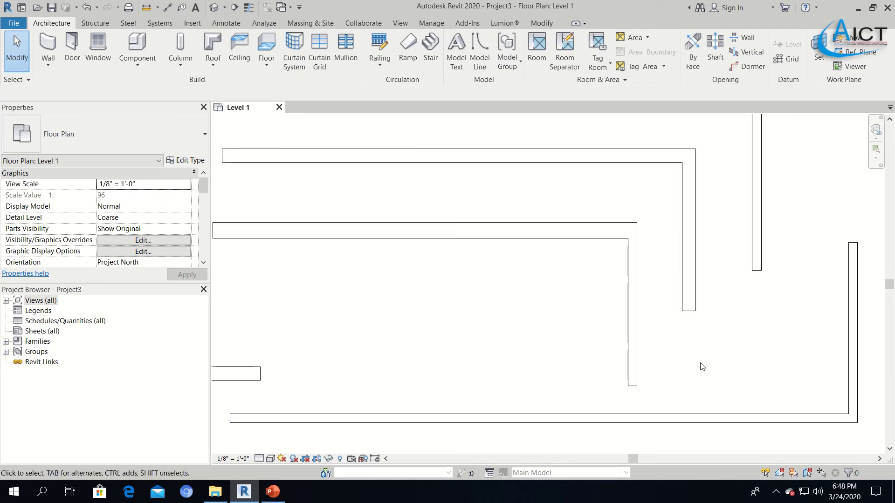
{"action": "scroll", "coordinate": [678, 356], "scroll_direction": "down", "scroll_amount": 2}
{"action": "middle_click_drag", "start_coordinate": [575, 376], "coordinate": [496, 357]}
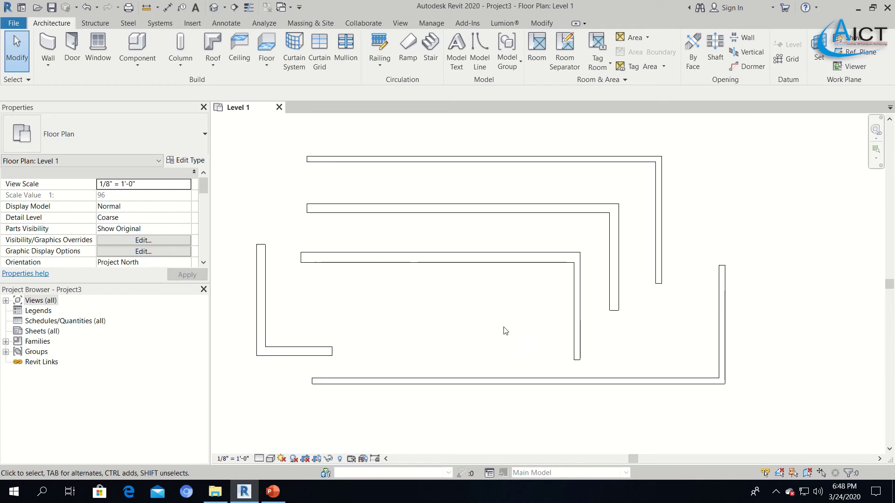
{"action": "left_click", "coordinate": [657, 209]}
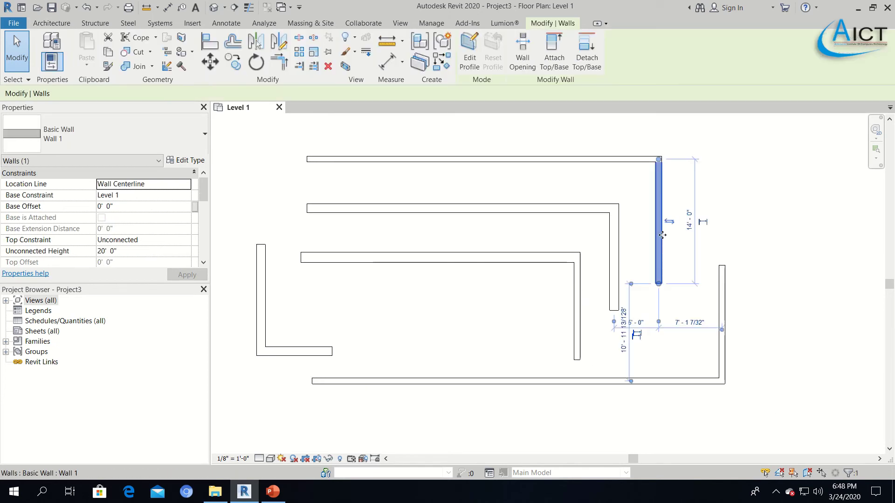
{"action": "left_click", "coordinate": [138, 130]}
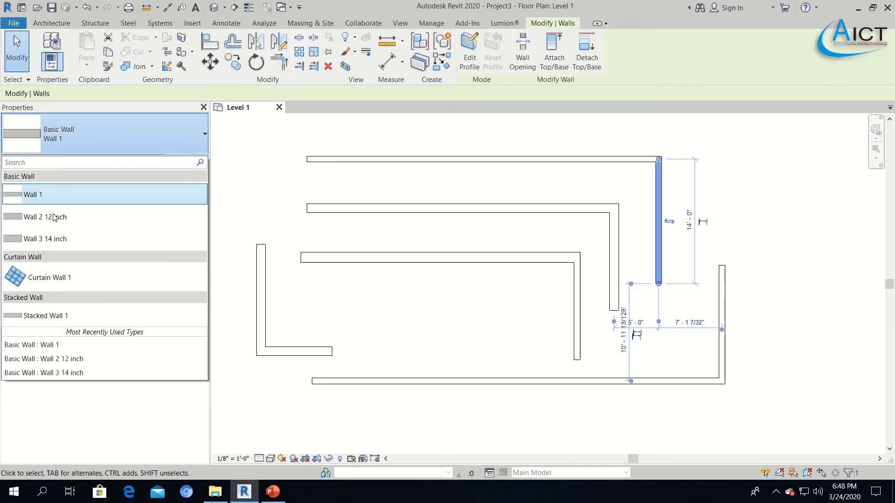
{"action": "left_click", "coordinate": [56, 239]}
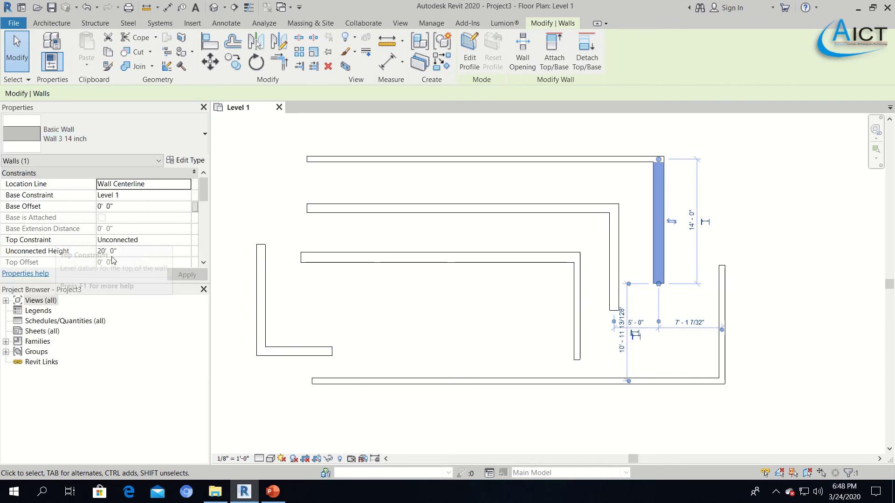
{"action": "left_click", "coordinate": [466, 237]}
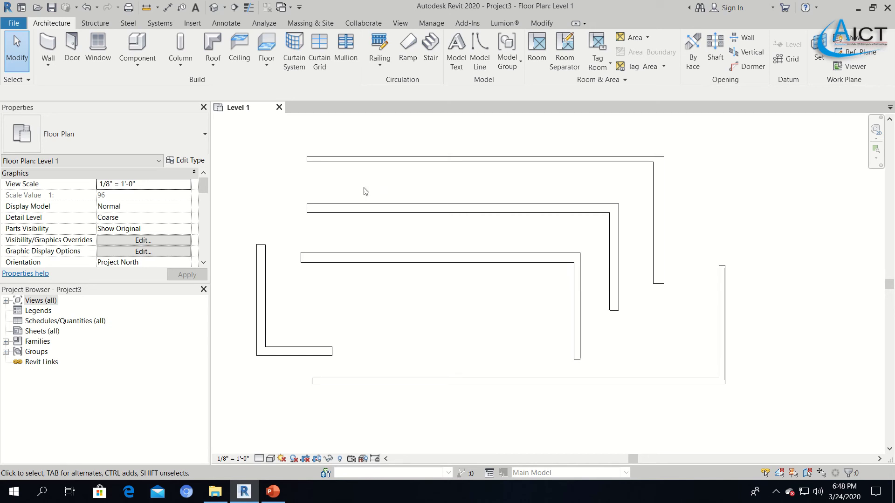
- Open the default 3D view, examine all the placed walls up close, and close the view
{"action": "left_click", "coordinate": [399, 23]}
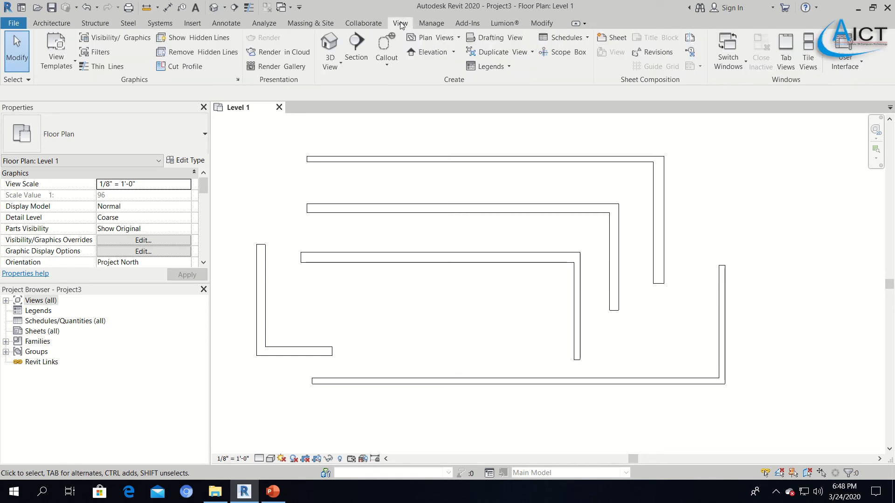
{"action": "left_click", "coordinate": [325, 68]}
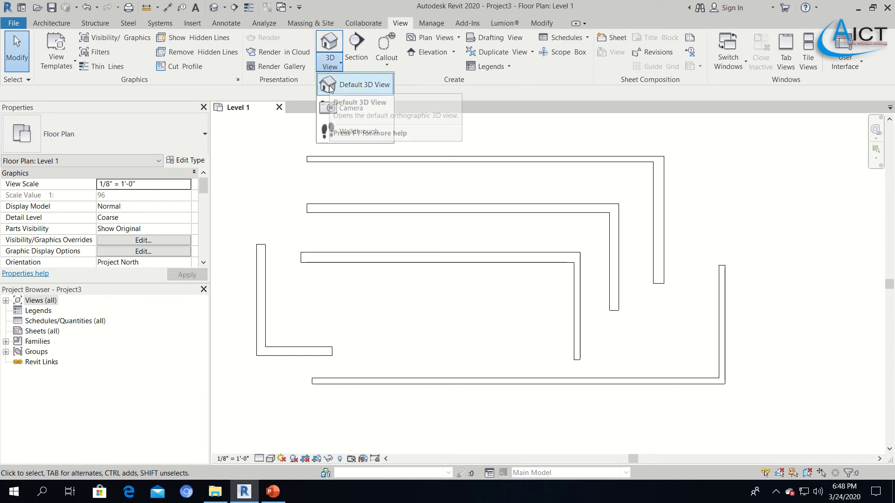
{"action": "left_click", "coordinate": [330, 85]}
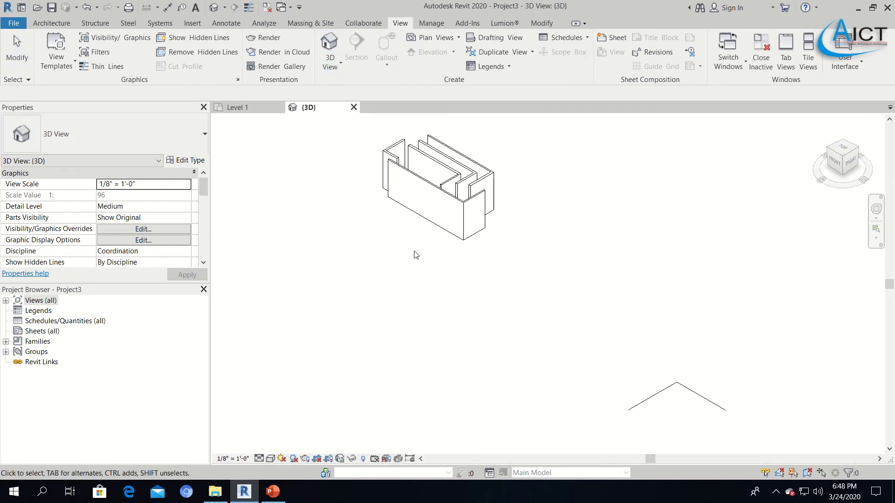
{"action": "middle_click_drag", "start_coordinate": [582, 194], "coordinate": [594, 344]}
{"action": "scroll", "coordinate": [466, 379], "scroll_direction": "up", "scroll_amount": 3}
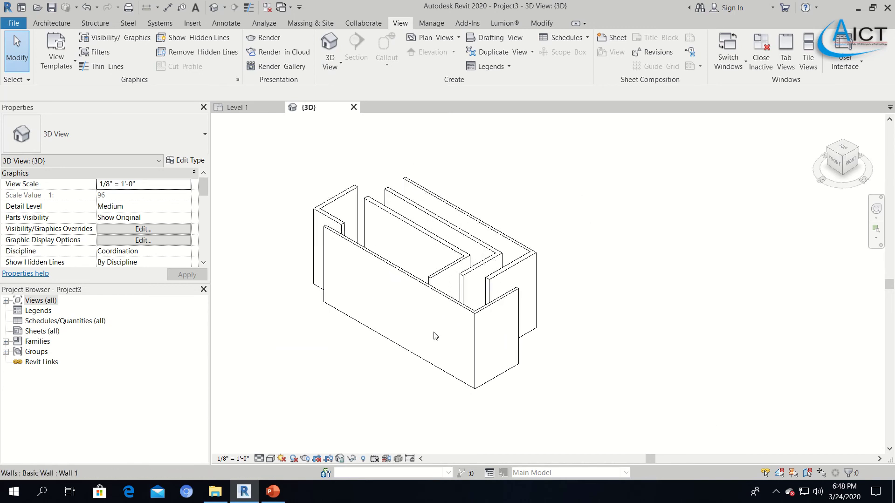
{"action": "scroll", "coordinate": [343, 252], "scroll_direction": "up", "scroll_amount": 3}
{"action": "middle_click_drag", "start_coordinate": [534, 266], "coordinate": [627, 283]}
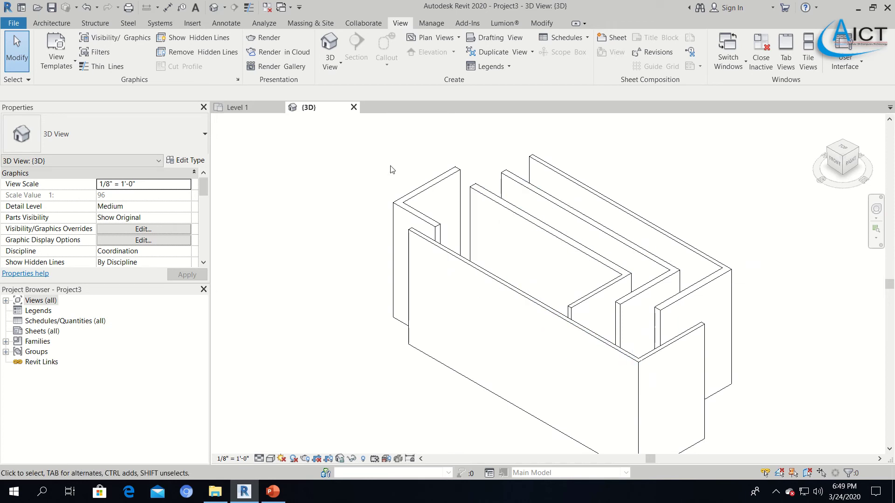
{"action": "left_click", "coordinate": [354, 107]}
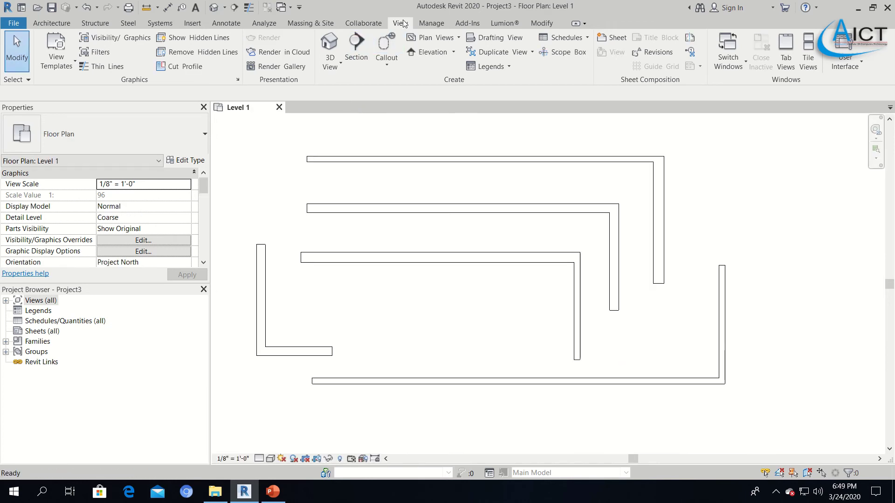
- Reopen the default 3D view and orbit around the walls to inspect them from different angles
{"action": "left_click", "coordinate": [330, 67]}
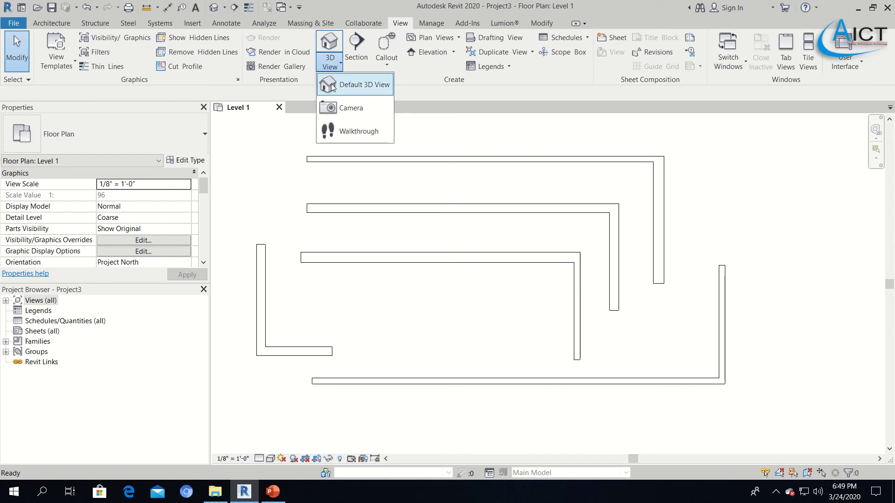
{"action": "left_click", "coordinate": [332, 84]}
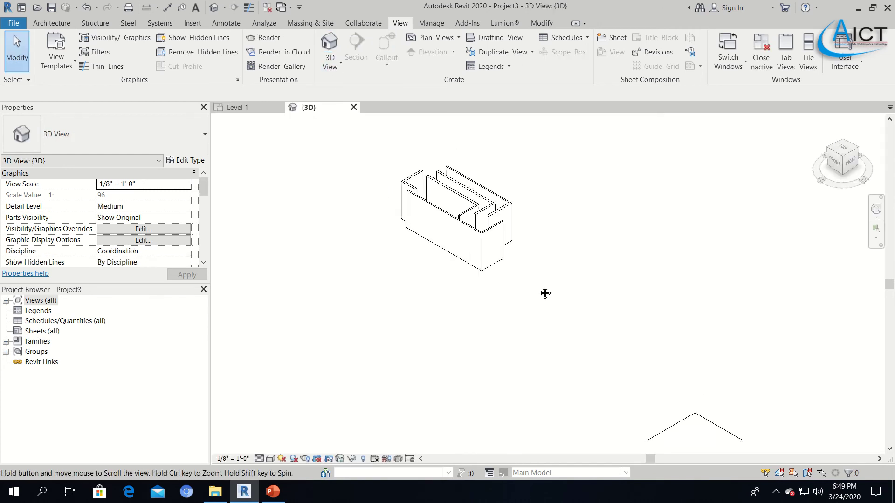
{"action": "scroll", "coordinate": [540, 289], "scroll_direction": "up", "scroll_amount": 5}
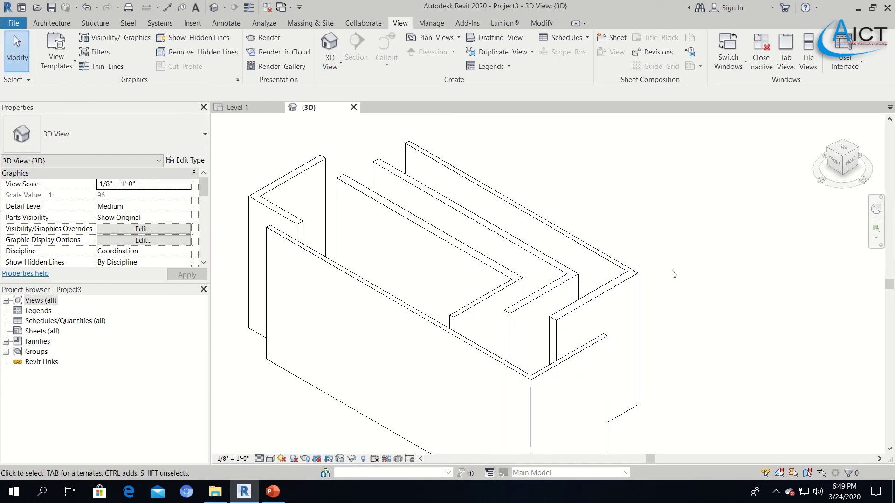
{"action": "middle_click_drag", "start_coordinate": [797, 278], "coordinate": [820, 260]}
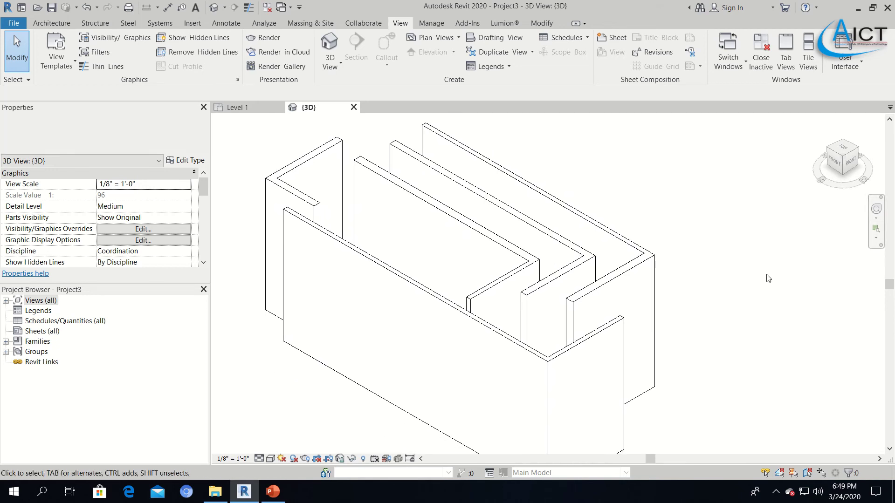
{"action": "middle_click_drag", "start_coordinate": [664, 302], "coordinate": [673, 280], "text": "shift"}
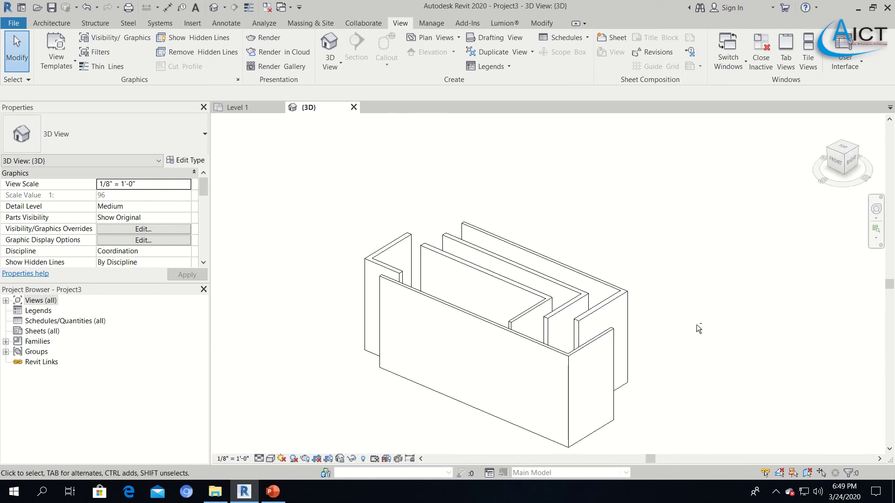
{"action": "mouse_move", "coordinate": [691, 326]}
{"action": "middle_mouse_down", "text": "shift"}
{"action": "mouse_move", "coordinate": [655, 320]}
{"action": "mouse_move", "coordinate": [681, 365]}
{"action": "mouse_move", "coordinate": [676, 323]}
{"action": "middle_mouse_up", "text": "shift"}
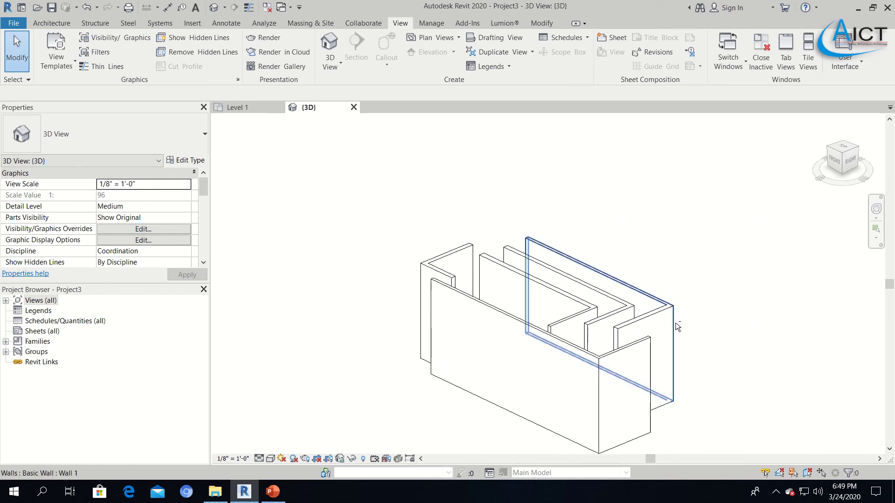
{"action": "left_click", "coordinate": [875, 216]}
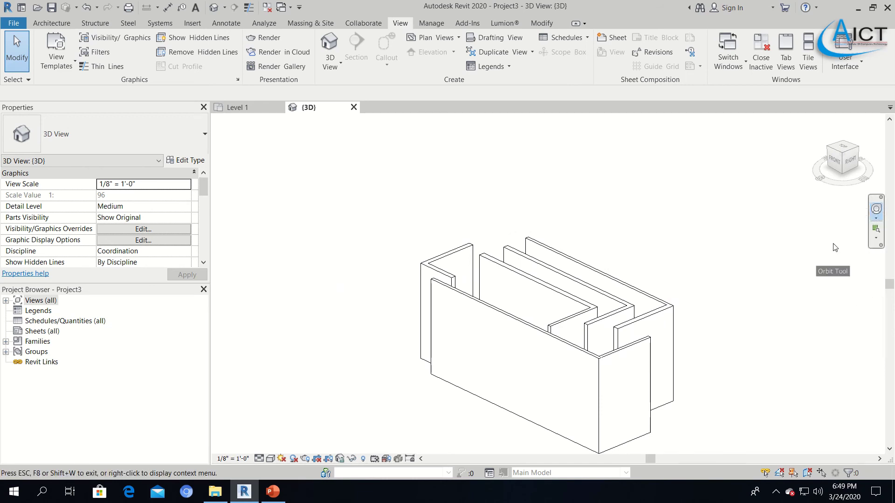
{"action": "left_click_drag", "start_coordinate": [833, 245], "coordinate": [732, 285]}
{"action": "key", "text": "Escape"}
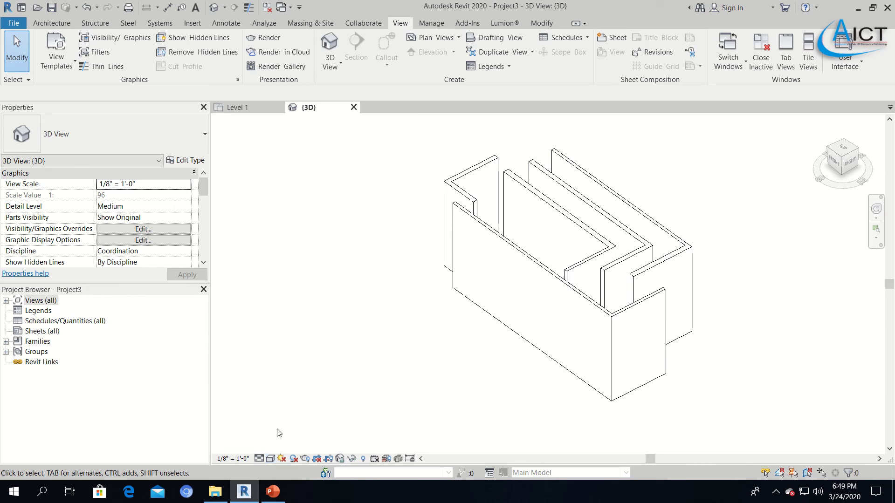
- Try the Wireframe, Hidden Line and Shaded visual styles on the walls in the 3D view
{"action": "left_click", "coordinate": [267, 460]}
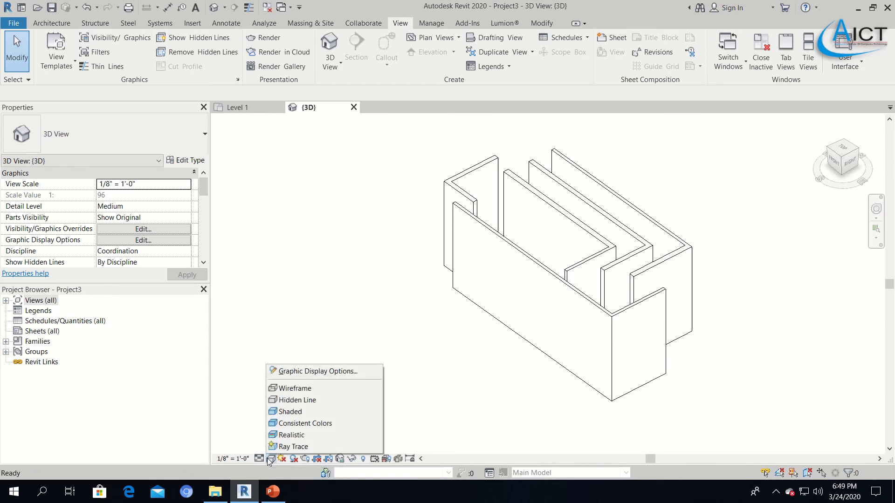
{"action": "left_click", "coordinate": [291, 390]}
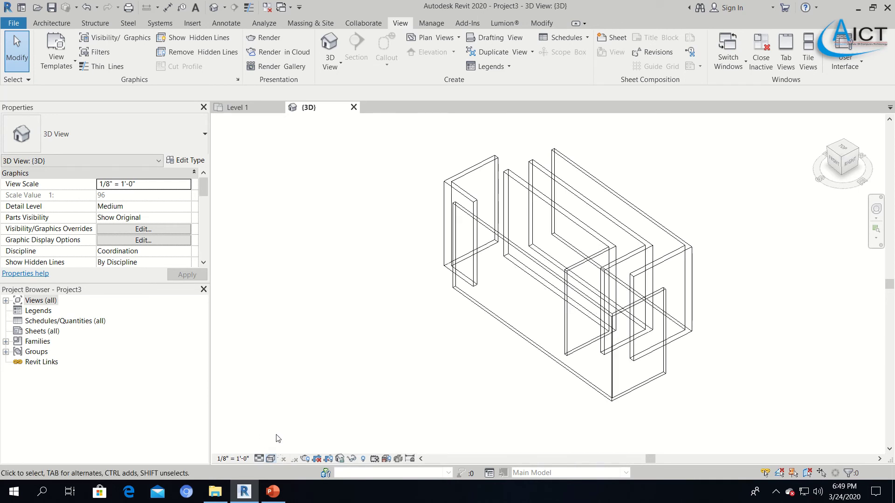
{"action": "left_click", "coordinate": [270, 460]}
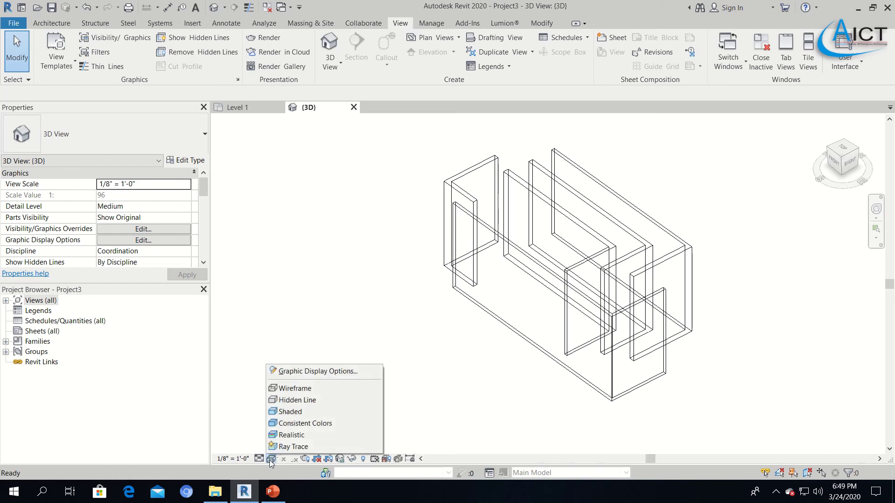
{"action": "left_click", "coordinate": [294, 404]}
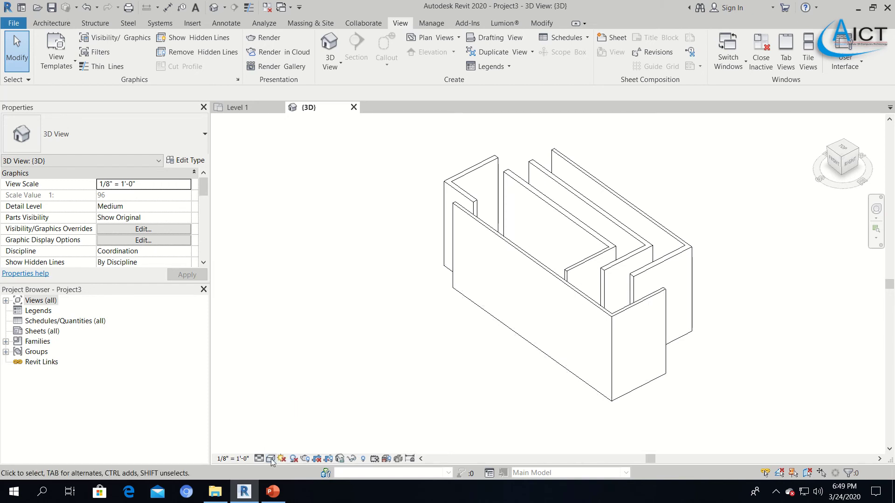
{"action": "left_click", "coordinate": [270, 459]}
{"action": "left_click", "coordinate": [286, 413]}
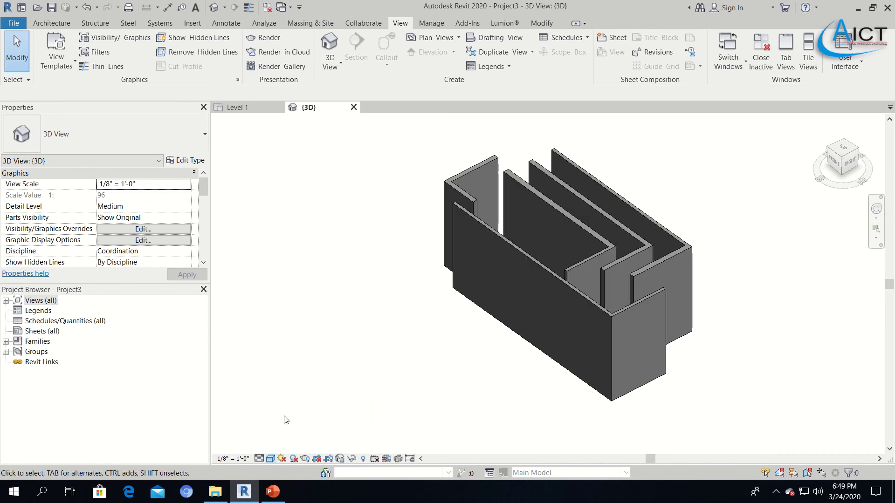
- Set the 3D view's visual style to Realistic and close the view to return to the Level 1 plan
{"action": "left_click", "coordinate": [271, 459]}
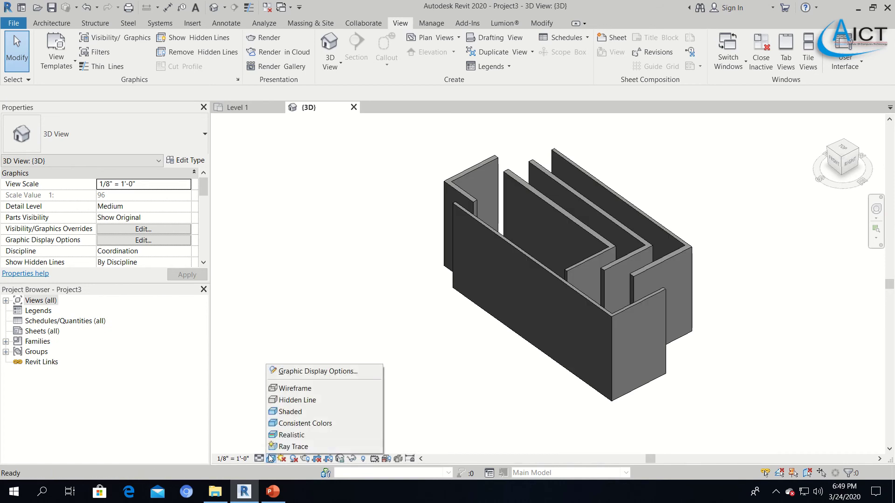
{"action": "left_click", "coordinate": [280, 431]}
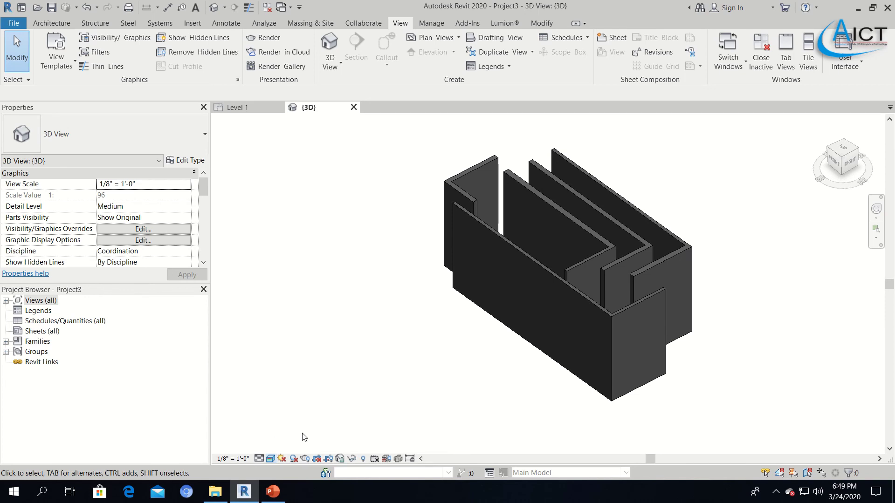
{"action": "left_click", "coordinate": [270, 459]}
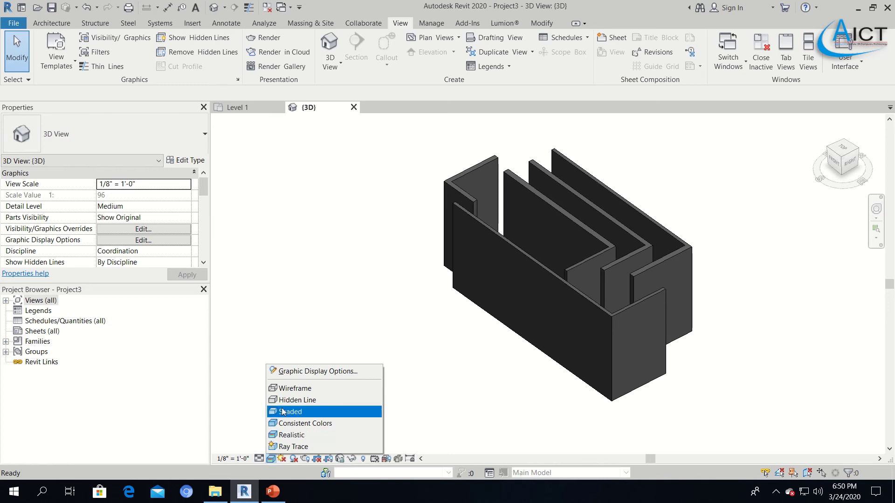
{"action": "left_click", "coordinate": [243, 412]}
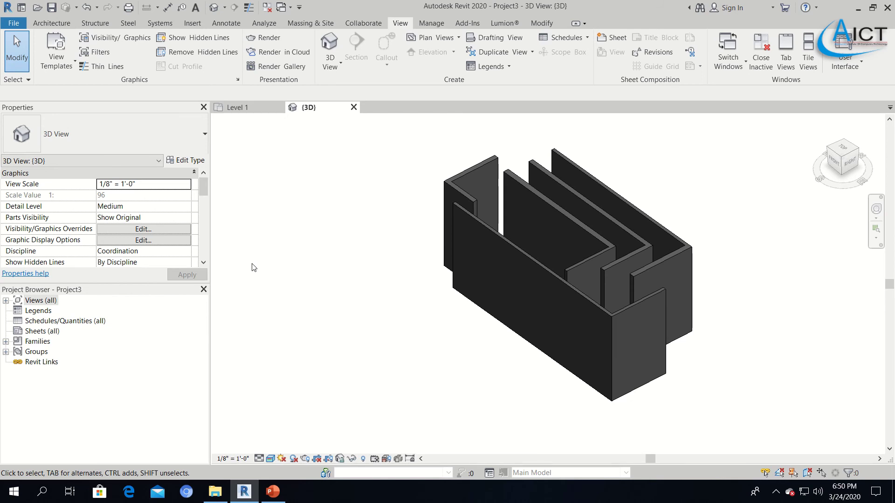
{"action": "left_click", "coordinate": [354, 107]}
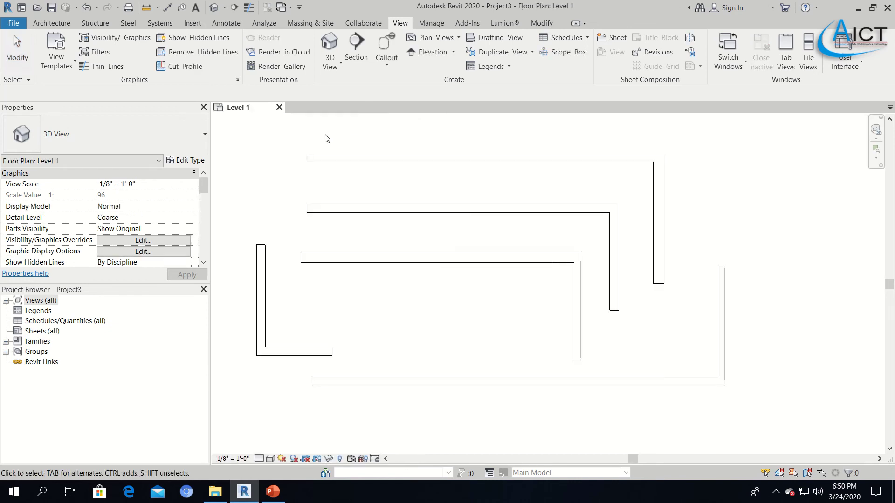
- Start a new Wall 2 12 inch wall and set its unconnected height to 10 feet
{"action": "middle_click_drag", "start_coordinate": [480, 306], "coordinate": [539, 363]}
{"action": "left_click", "coordinate": [54, 25]}
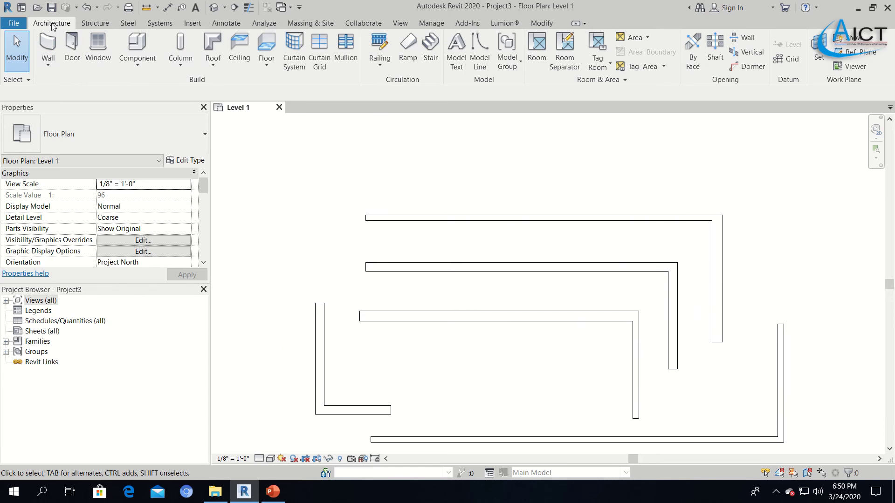
{"action": "left_click", "coordinate": [47, 44]}
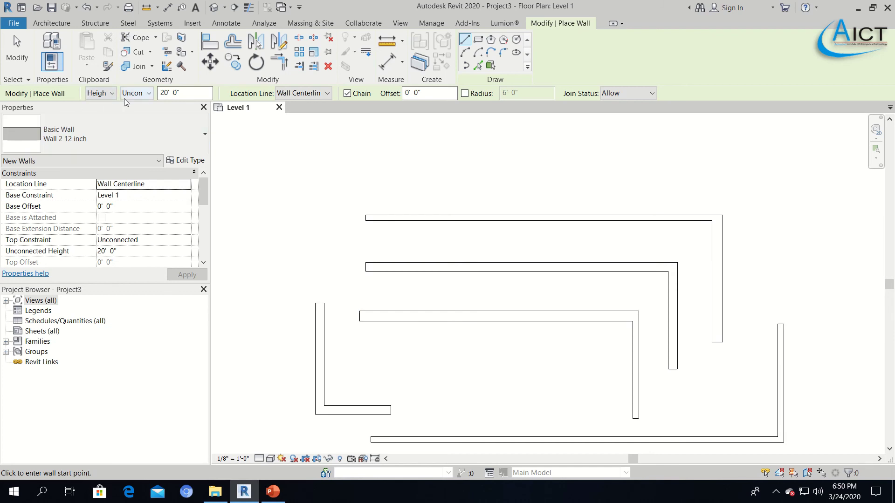
{"action": "scroll", "coordinate": [97, 235], "scroll_direction": "down", "scroll_amount": 2}
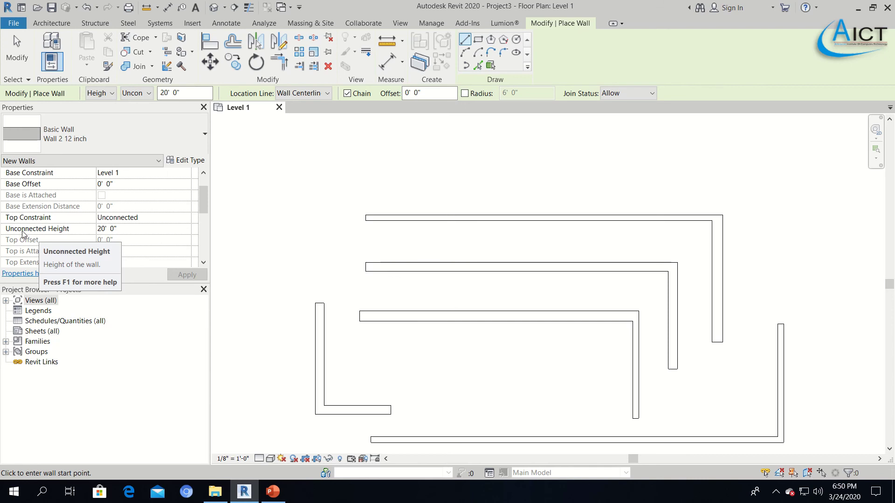
{"action": "left_click", "coordinate": [103, 229]}
{"action": "left_click_drag", "start_coordinate": [103, 229], "coordinate": [93, 228]}
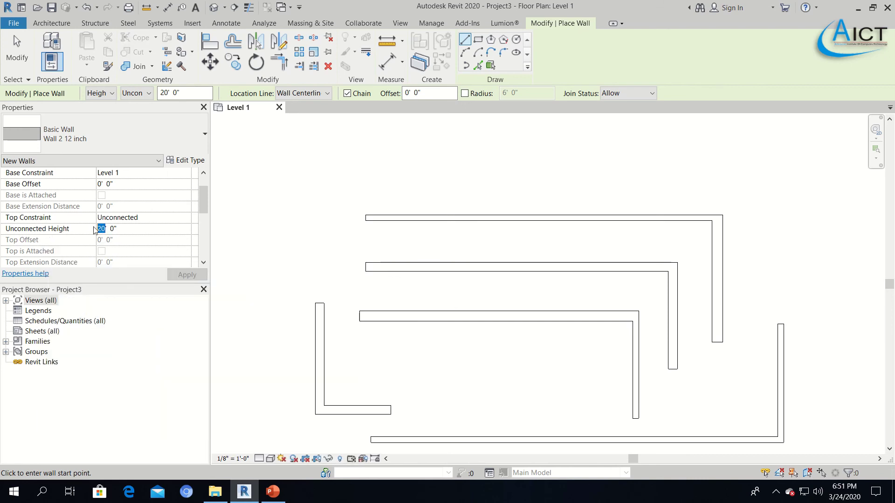
{"action": "type", "text": "10"}
- Draw a chain of two 10-foot-high walls below all the others: a horizontal one about 65 feet long and one about 14' 7" going up from its right end
{"action": "scroll", "coordinate": [265, 276], "scroll_direction": "down", "scroll_amount": 1}
{"action": "middle_click_drag", "start_coordinate": [306, 286], "coordinate": [414, 214]}
{"action": "left_click", "coordinate": [279, 396]}
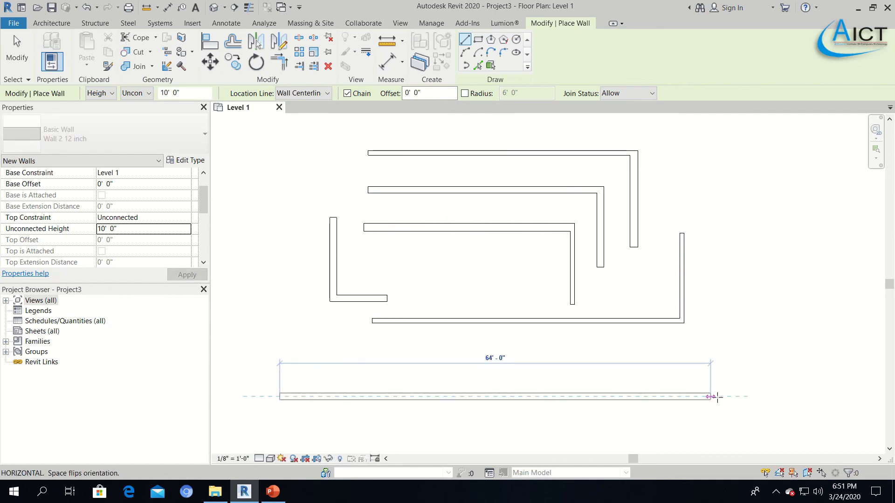
{"action": "left_click", "coordinate": [721, 396]}
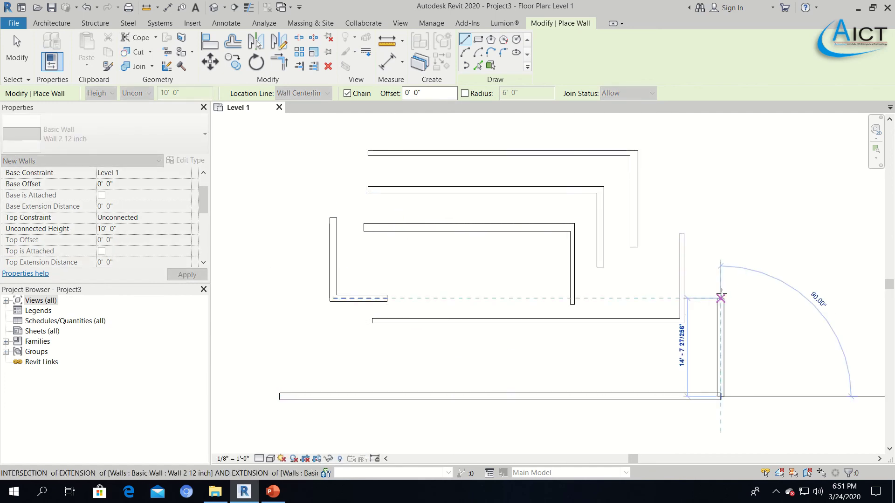
{"action": "left_click", "coordinate": [721, 296]}
{"action": "key", "text": "Escape"}
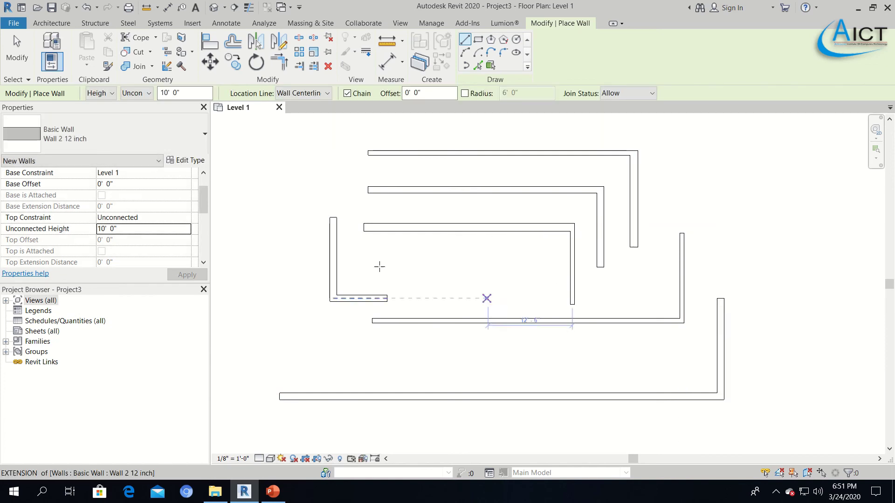
- Open the default 3D view, end the wall command, and compare the new walls' height with the older walls
{"action": "left_click", "coordinate": [400, 23]}
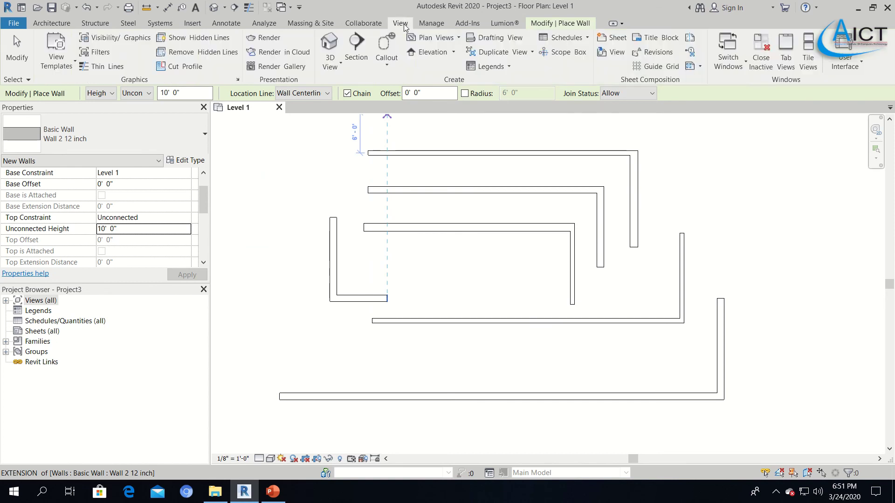
{"action": "left_click", "coordinate": [325, 45]}
{"action": "scroll", "coordinate": [529, 245], "scroll_direction": "up", "scroll_amount": 5}
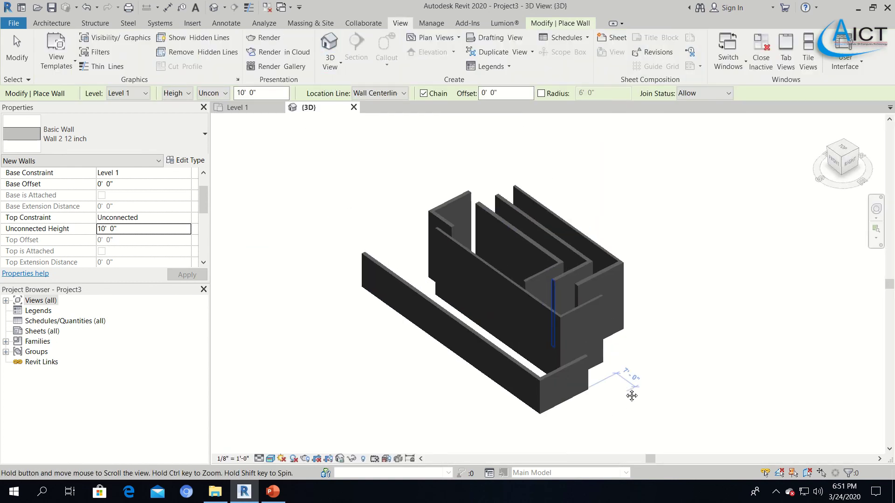
{"action": "scroll", "coordinate": [631, 395], "scroll_direction": "up", "scroll_amount": 3}
{"action": "key", "text": "Escape"}
{"action": "key", "text": "Escape"}
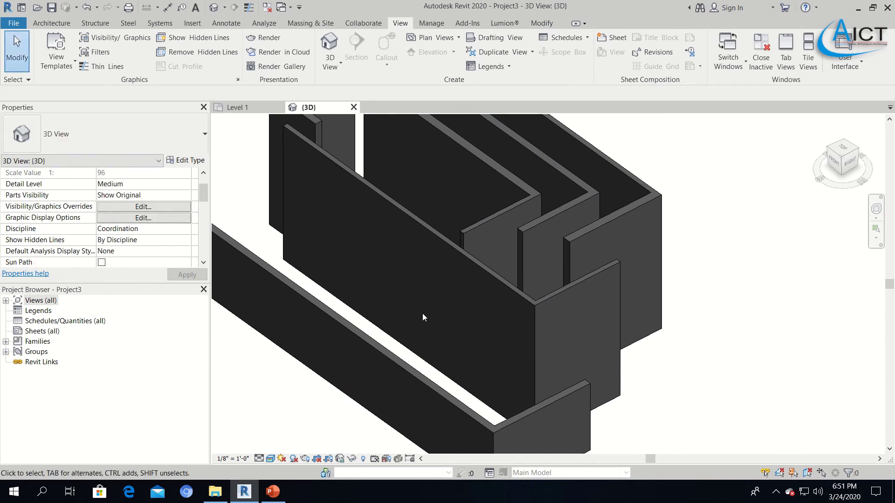
{"action": "scroll", "coordinate": [422, 313], "scroll_direction": "down", "scroll_amount": 4}
{"action": "middle_click_drag", "start_coordinate": [422, 313], "coordinate": [475, 380]}
{"action": "scroll", "coordinate": [440, 254], "scroll_direction": "up", "scroll_amount": 4}
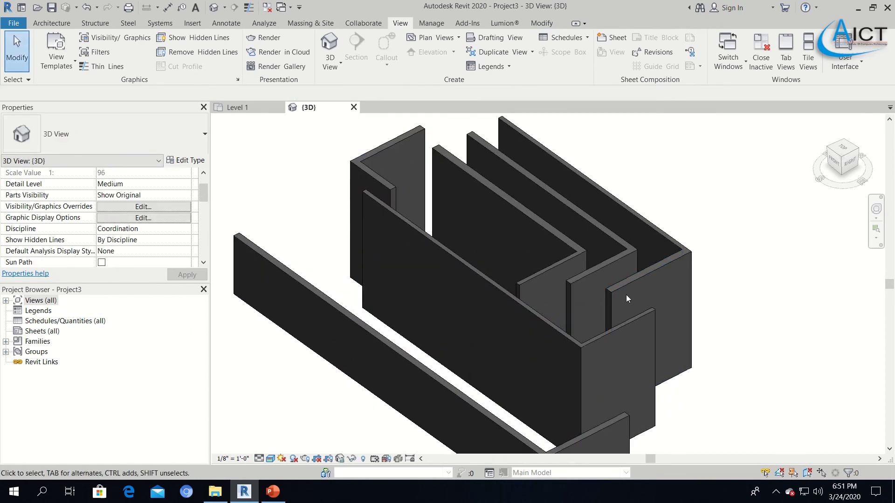
- Set the unconnected height of the short Wall 3 14 inch wall, 14 feet long, to 10 feet in the 3D view
{"action": "scroll", "coordinate": [625, 295], "scroll_direction": "down", "scroll_amount": 2}
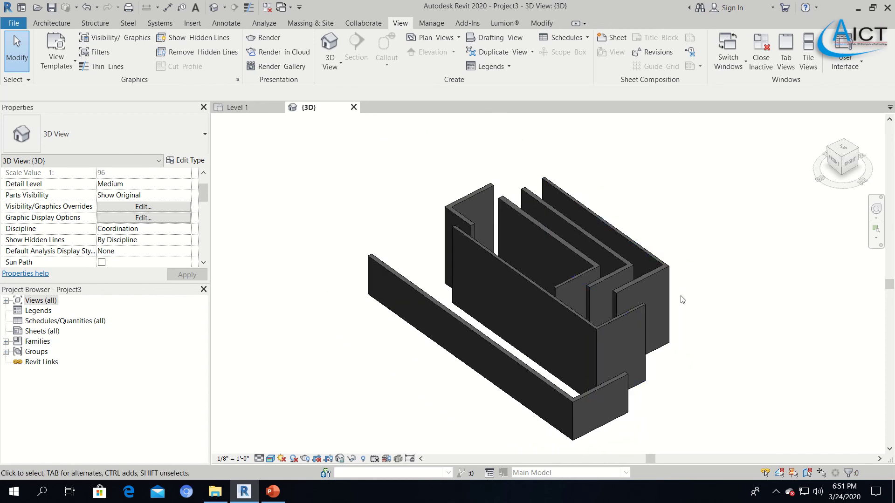
{"action": "middle_click_drag", "start_coordinate": [644, 201], "coordinate": [620, 238]}
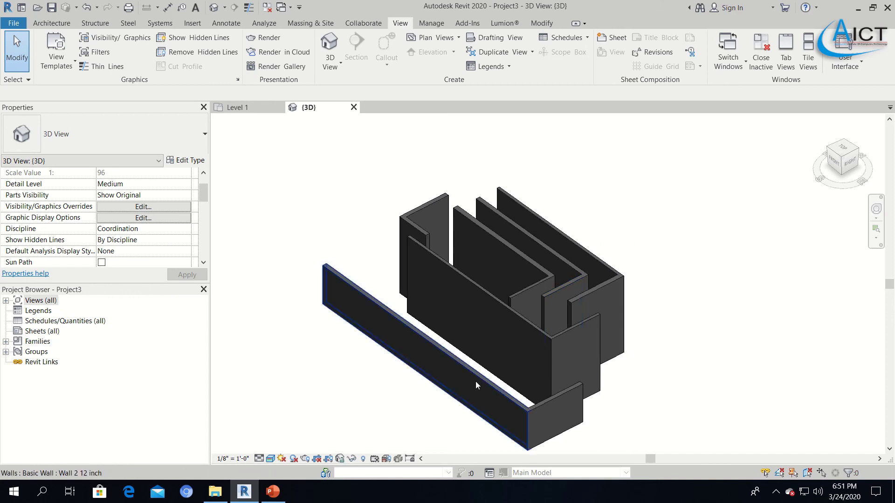
{"action": "scroll", "coordinate": [475, 382], "scroll_direction": "up", "scroll_amount": 2}
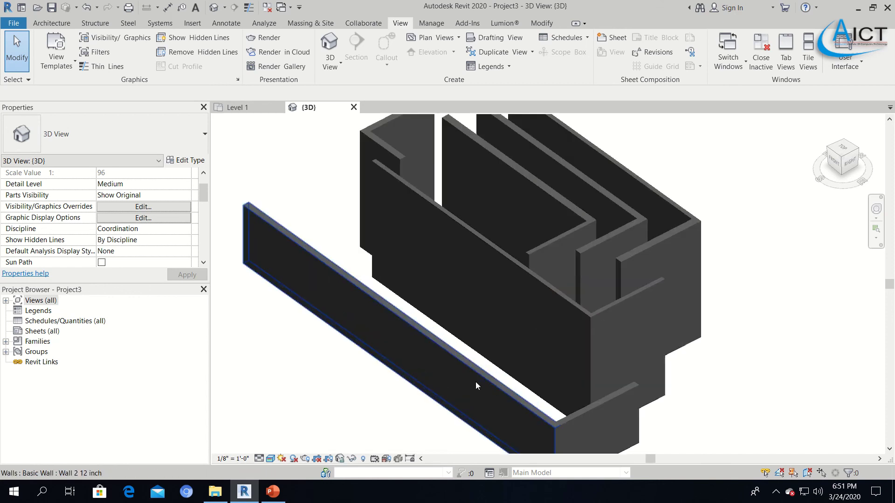
{"action": "left_click", "coordinate": [642, 253]}
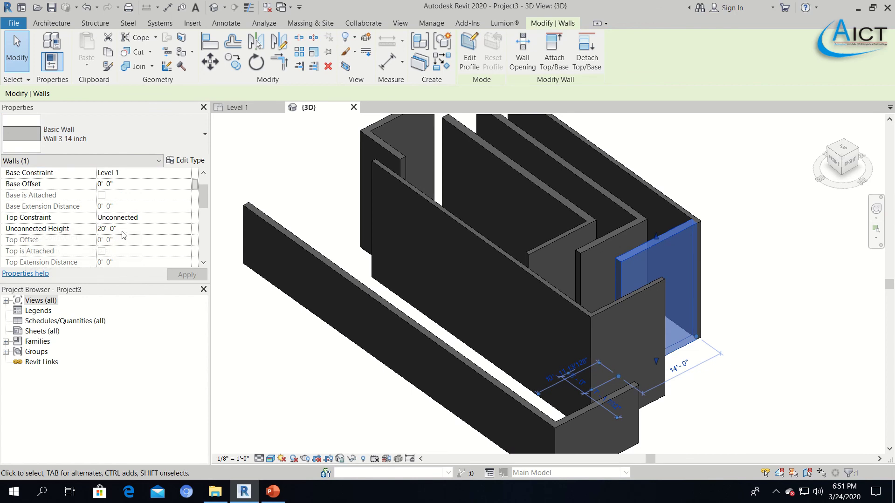
{"action": "left_click", "coordinate": [102, 229]}
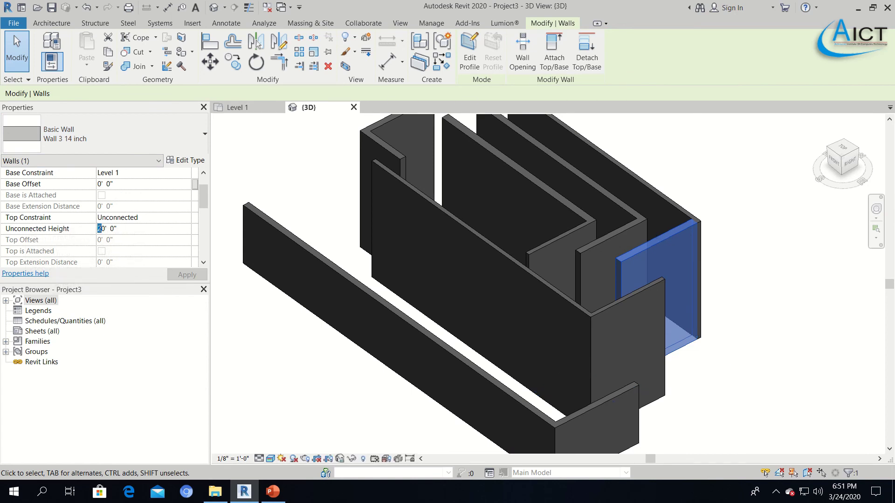
{"action": "type", "text": "1"}
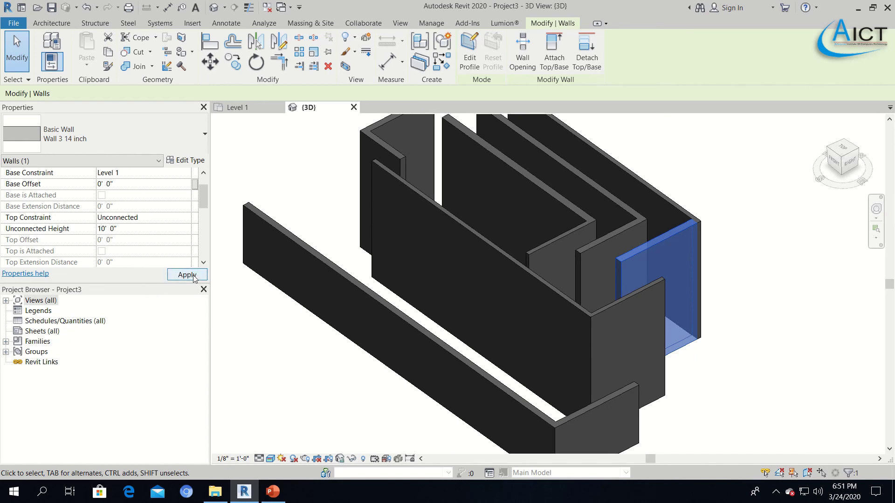
{"action": "left_click", "coordinate": [187, 275]}
{"action": "left_click", "coordinate": [749, 239]}
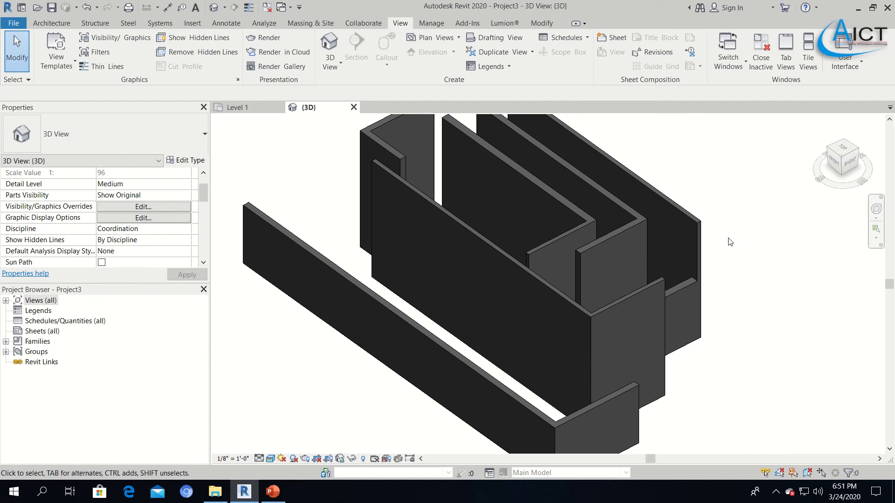
- Set the unconnected height of the long Wall 1 wall, just behind the front Wall 2 12 inch wall, to 10 feet
{"action": "middle_click_drag", "start_coordinate": [416, 200], "coordinate": [449, 244]}
{"action": "left_click", "coordinate": [457, 244]}
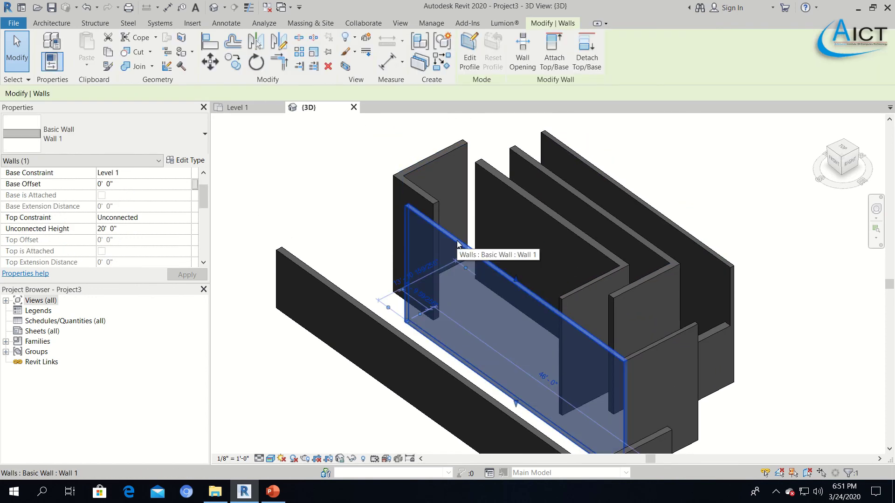
{"action": "left_click", "coordinate": [99, 229]}
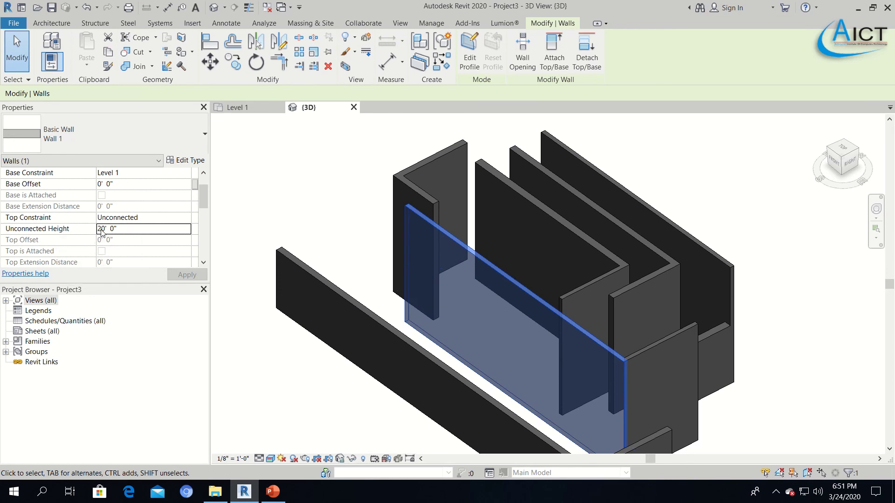
{"action": "left_click_drag", "start_coordinate": [102, 230], "coordinate": [97, 233]}
{"action": "type", "text": "1"}
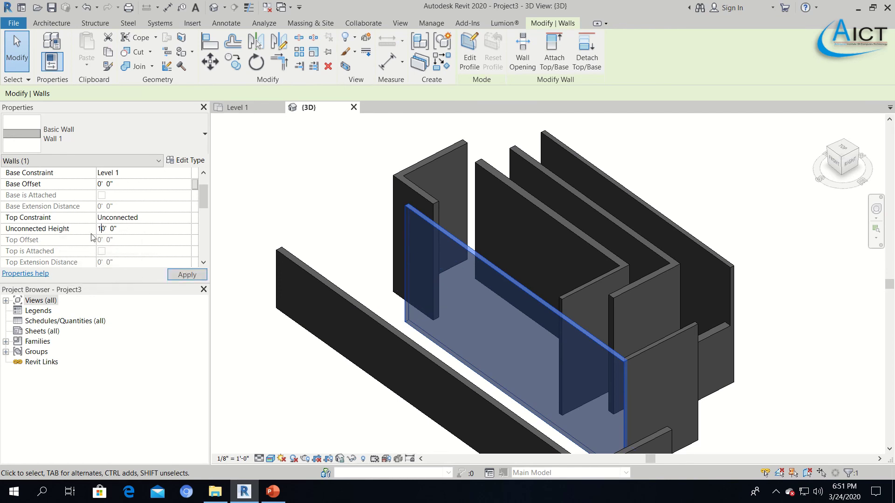
{"action": "left_click", "coordinate": [251, 348]}
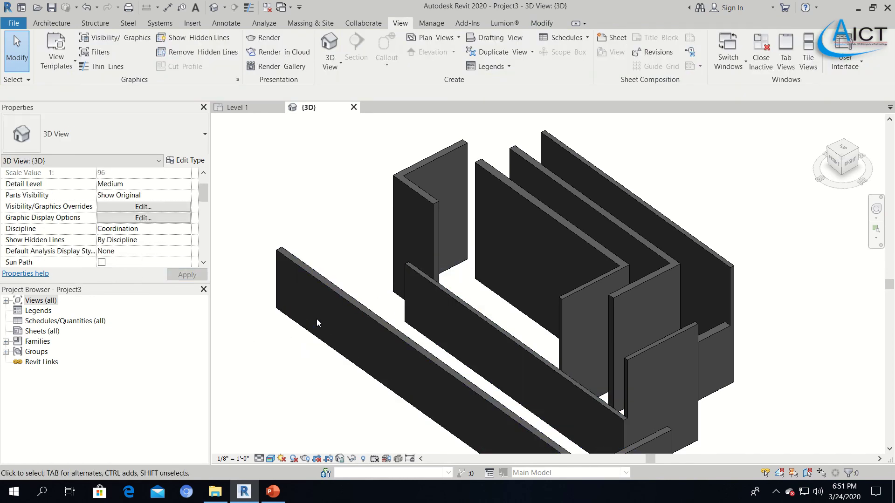
- Compare the walls in the Level 1 plan and the 3D view, ending in the Level 1 plan
{"action": "left_click", "coordinate": [241, 109]}
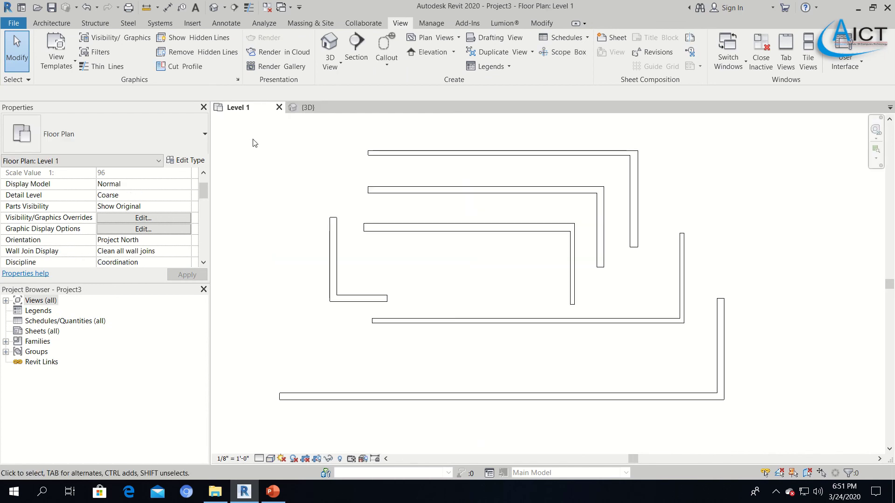
{"action": "left_click", "coordinate": [306, 111]}
{"action": "left_click", "coordinate": [233, 108]}
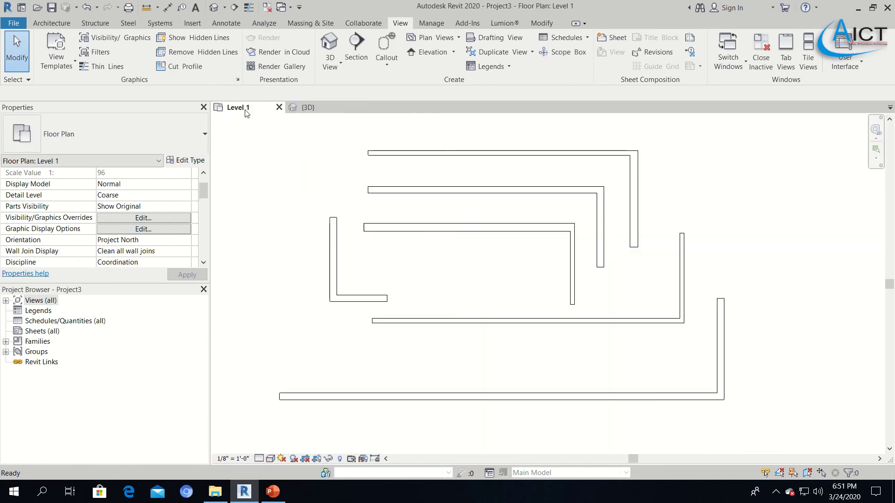
{"action": "left_click", "coordinate": [308, 109]}
{"action": "left_click", "coordinate": [237, 107]}
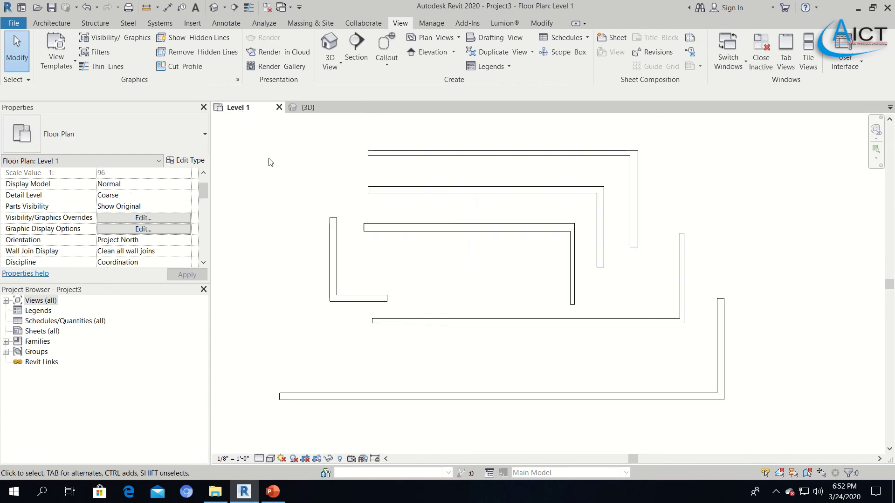